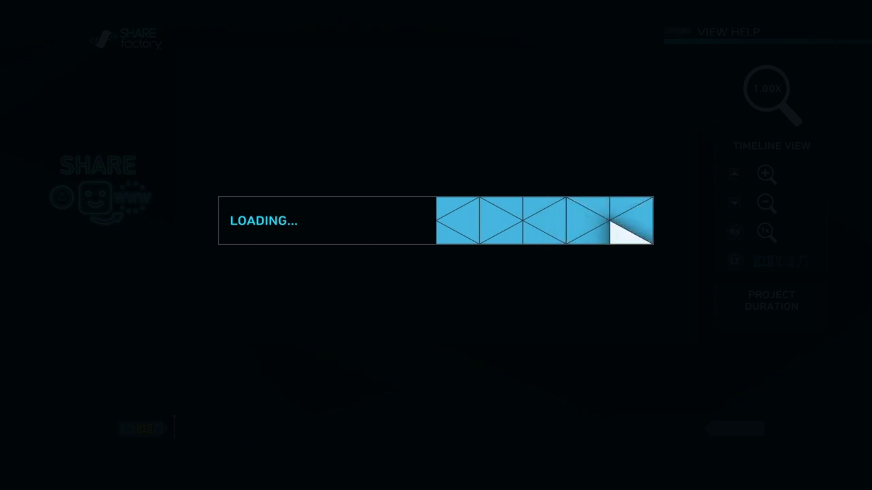
# - Scrub back through the project timeline to review the clips before the 4m 55s mark
pyautogui.press('Left')
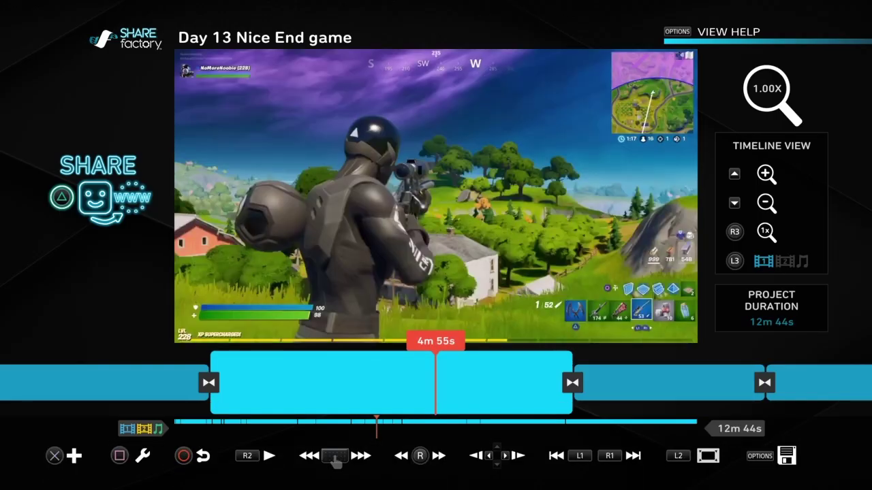
pyautogui.press('Left')
pyautogui.press('Left')
pyautogui.press('Left')
pyautogui.press('Left')
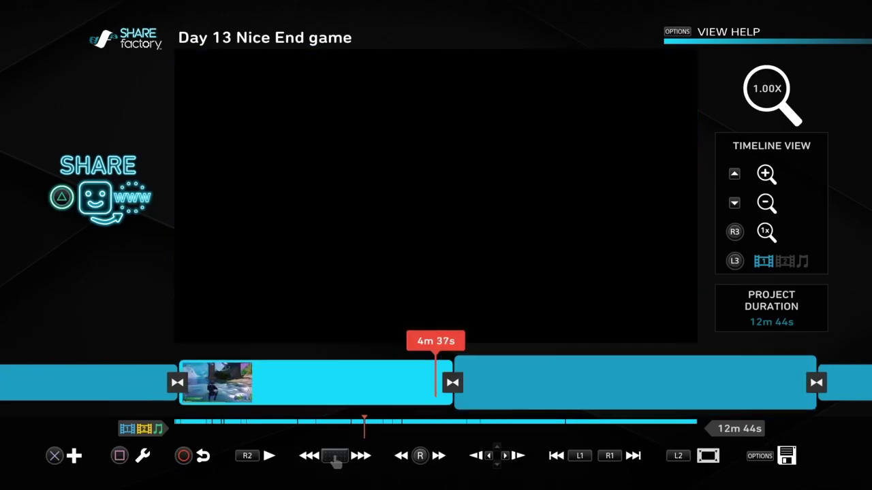
pyautogui.press('Left')
pyautogui.press('Left')
pyautogui.press('Left')
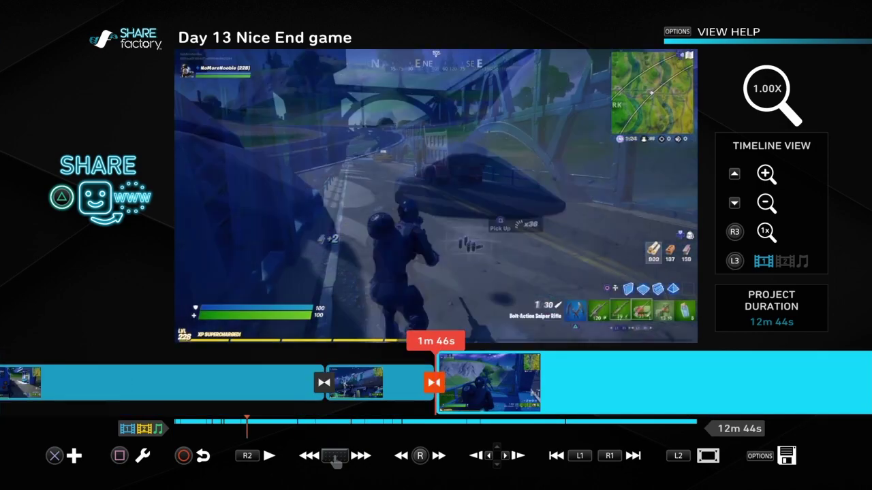
pyautogui.press('Left')
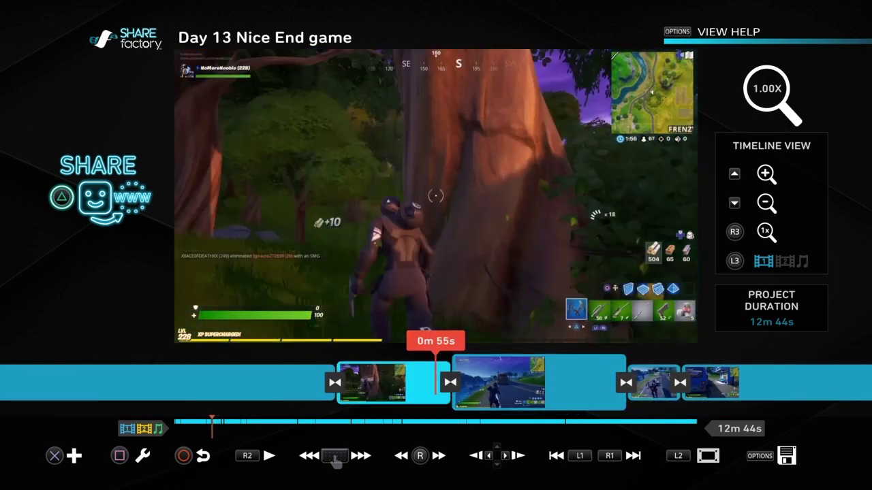
pyautogui.press('Left')
# - Scrub forward through the timeline from the early clips to the sniper clip around 4m 57s
pyautogui.press('Right')
pyautogui.press('Right')
pyautogui.press('Right')
pyautogui.press('Right')
pyautogui.press('Right')
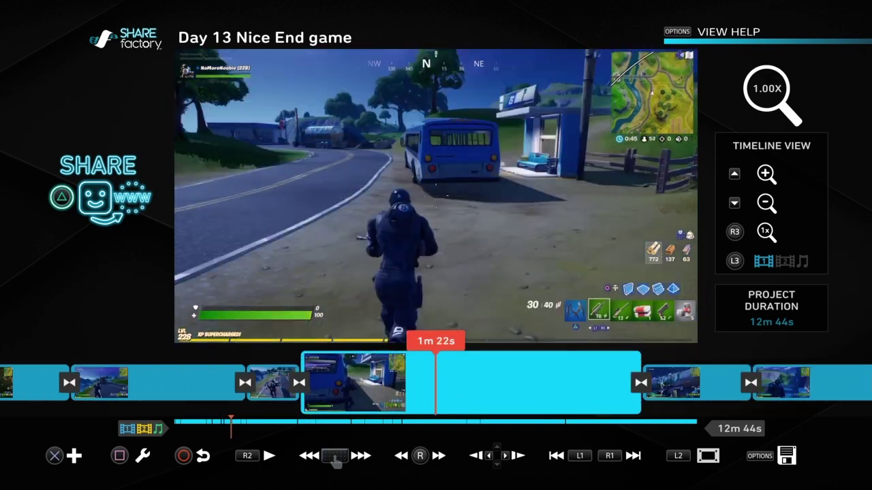
pyautogui.press('Right')
pyautogui.press('Right')
pyautogui.press('Right')
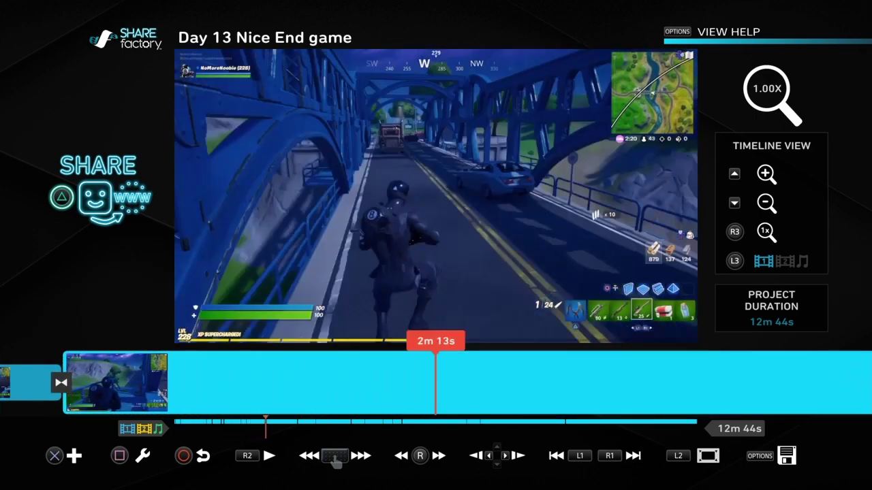
pyautogui.press('Right')
pyautogui.press('Right')
pyautogui.press('Right')
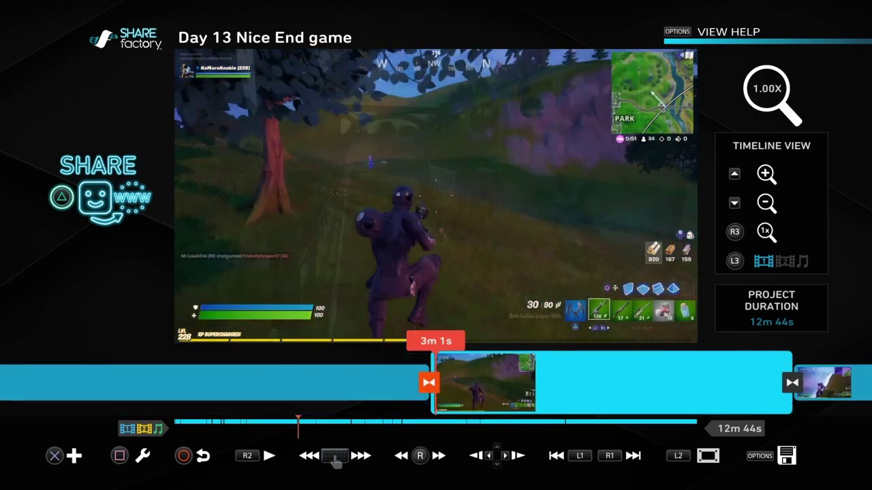
pyautogui.press('Right')
pyautogui.press('Right')
pyautogui.press('Left')
pyautogui.press('Right')
pyautogui.press('Right')
pyautogui.press('Right')
pyautogui.press('Right')
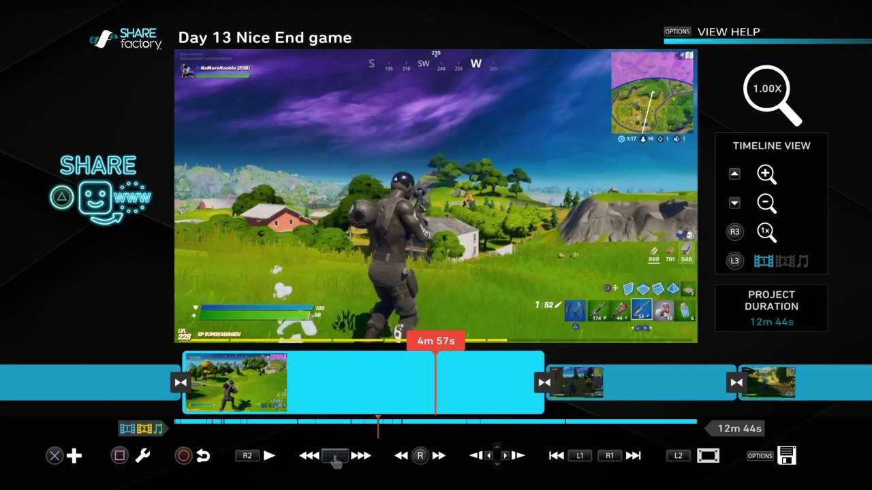
# - Go back within the sniper clip to about 4m 53s and preview the shot's playback briefly
pyautogui.press('Left')
pyautogui.press('Left')
pyautogui.press('Left')
pyautogui.press('Left')
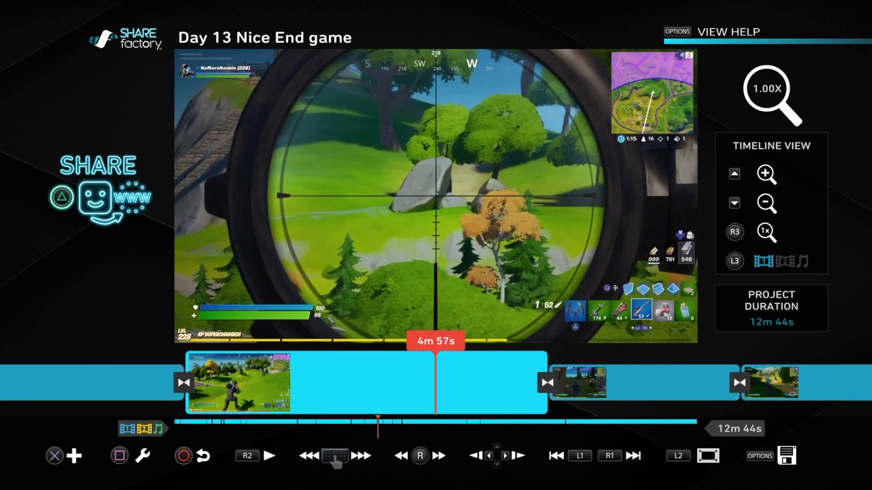
pyautogui.press('Left')
pyautogui.press('Left')
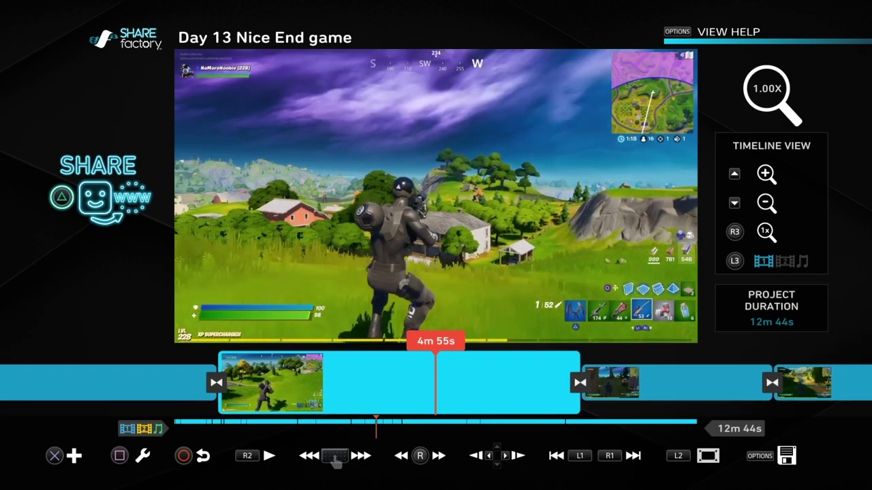
pyautogui.press('Left')
pyautogui.press('space')
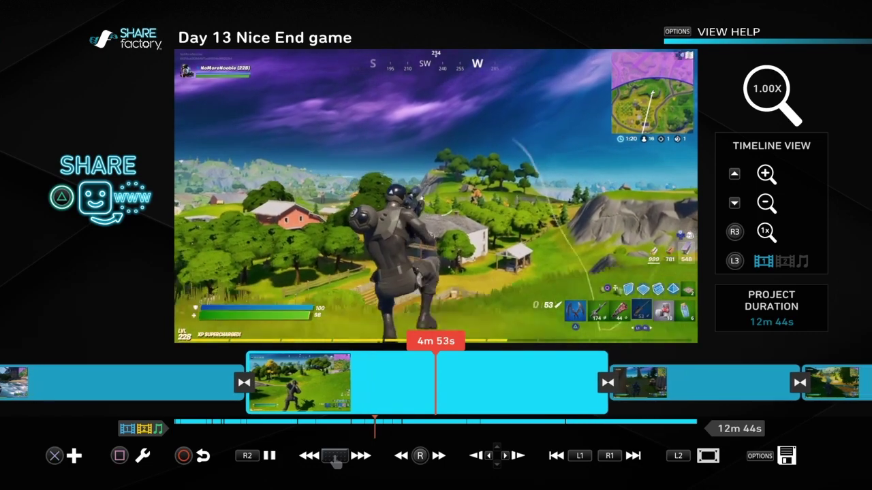
pyautogui.press('space')
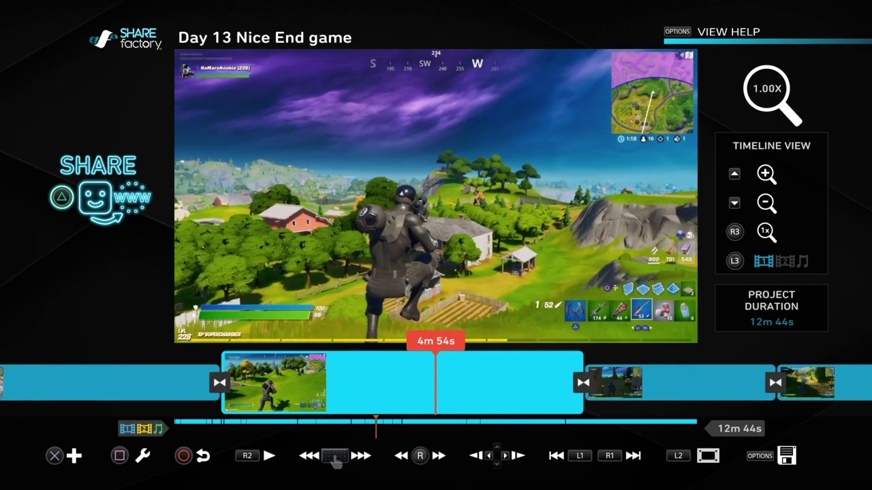
# - Advance through the sniper clip in small increments to inspect the footage around 4m 56s
pyautogui.press('Right')
pyautogui.press('Right')
pyautogui.press('Right')
pyautogui.press('Right')
pyautogui.press('Right')
pyautogui.press('Right')
pyautogui.press('Right')
pyautogui.press('Right')
pyautogui.press('Right')
pyautogui.press('Right')
pyautogui.press('Right')
pyautogui.press('Right')
pyautogui.press('Right')
pyautogui.press('Right')
pyautogui.press('Right')
pyautogui.press('Right')
pyautogui.press('Right')
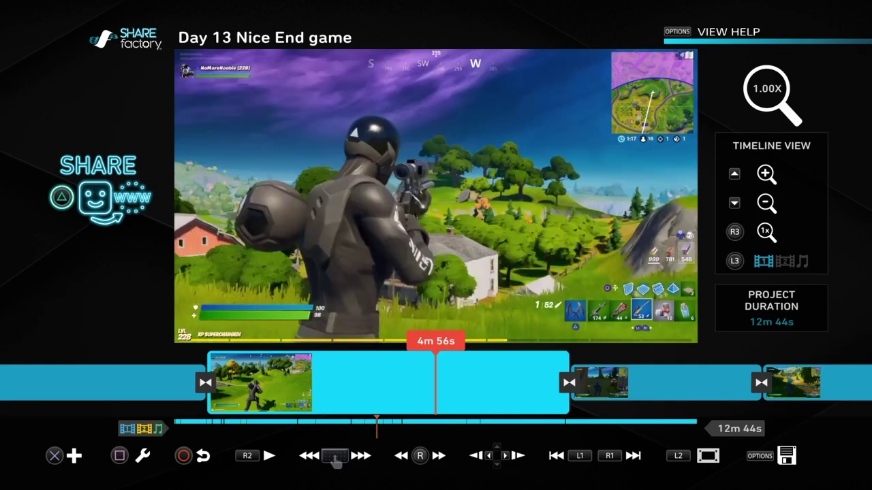
pyautogui.press('Right')
pyautogui.press('Left')
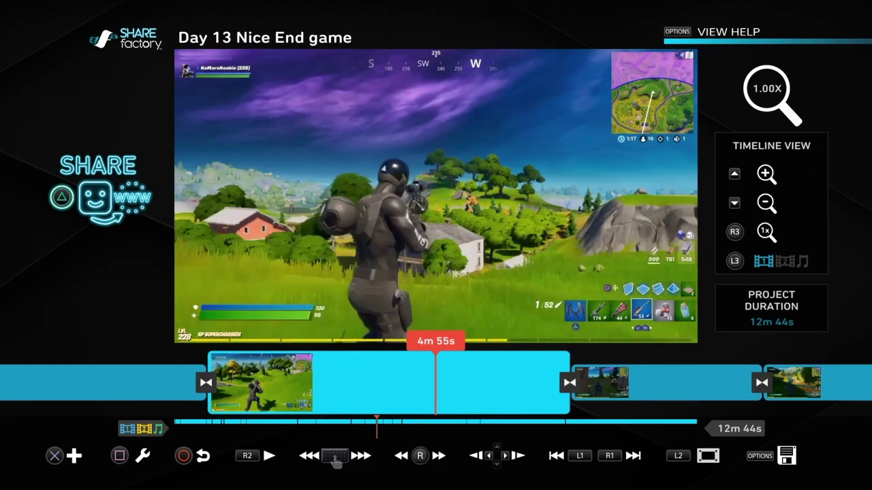
pyautogui.press('Right')
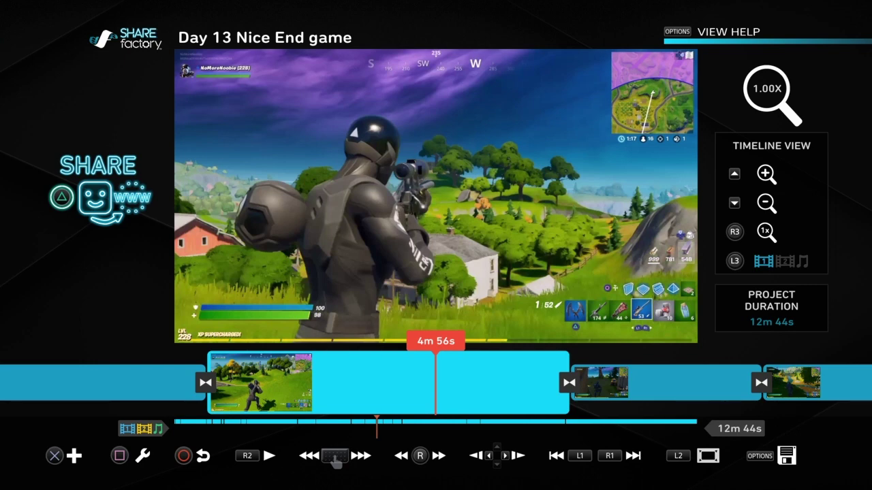
# - Clone the sniper clip at 4m 56s
pyautogui.press('square')
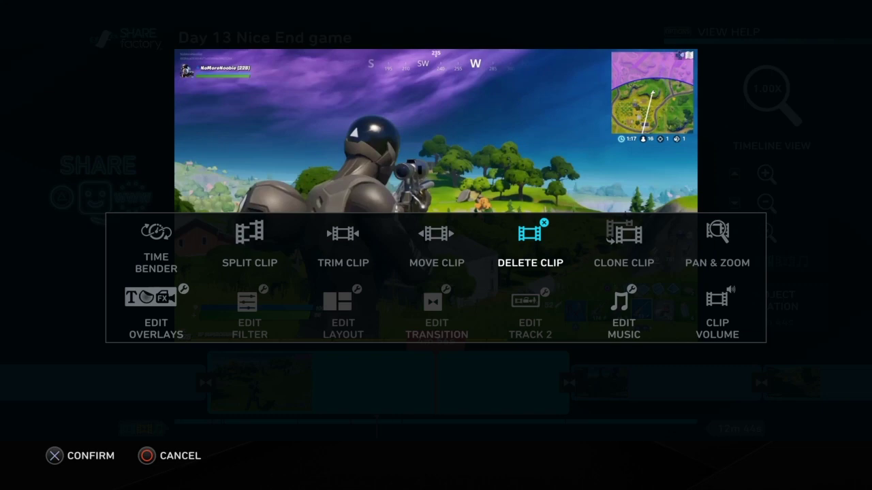
pyautogui.press('Right')
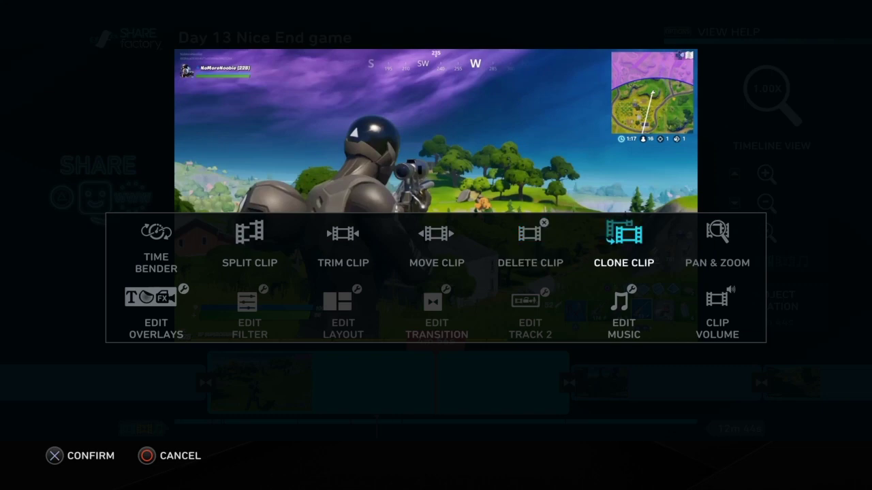
pyautogui.press('Return')
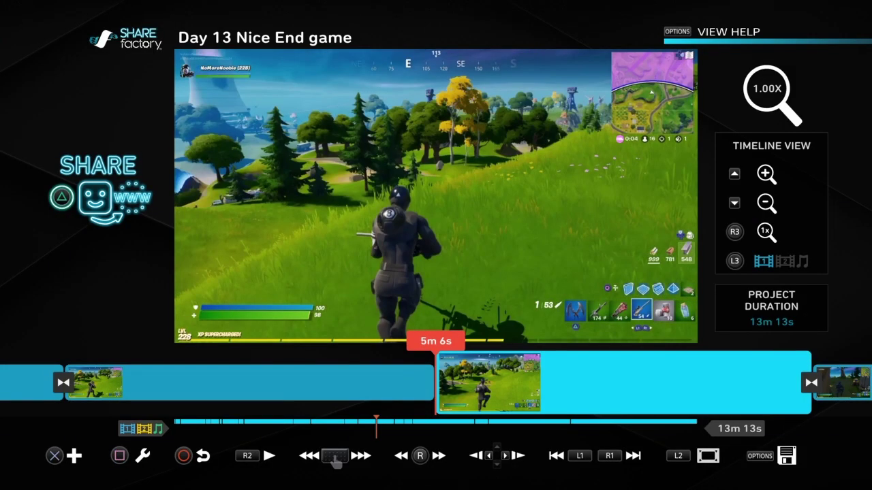
# - Move the cloned sniper clip to the very end of the project timeline
pyautogui.press('Right')
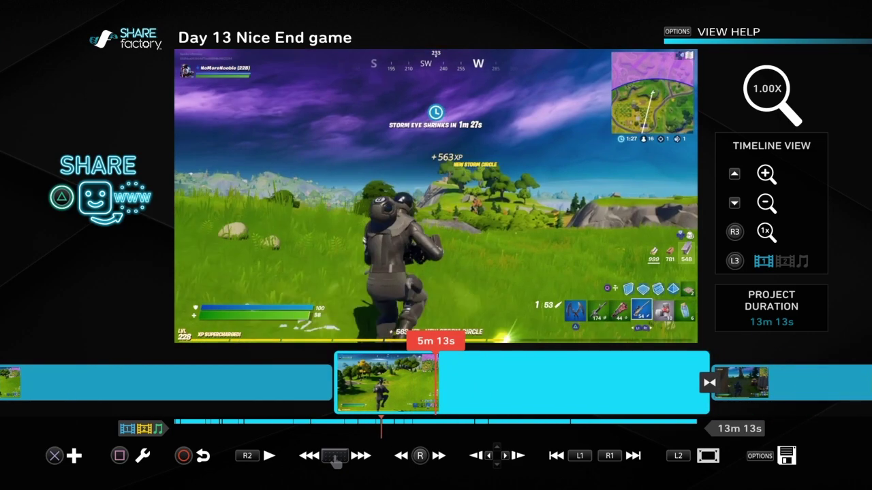
pyautogui.press('square')
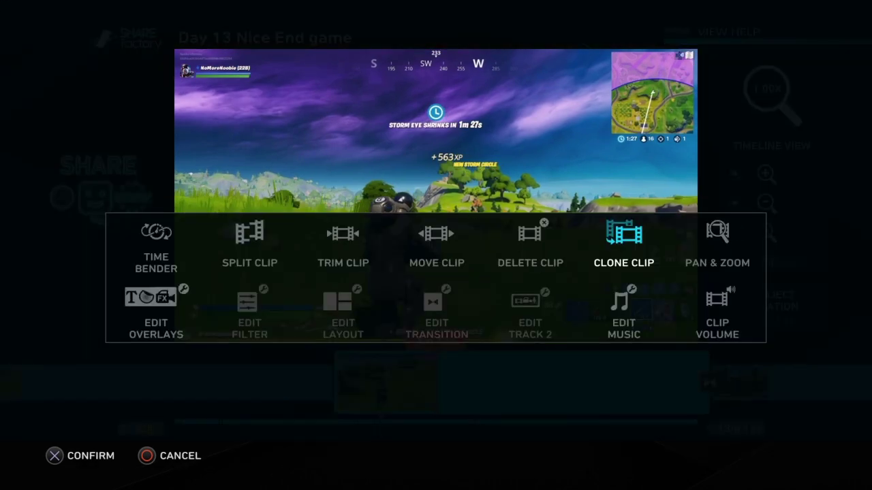
pyautogui.press('Left')
pyautogui.press('Left')
pyautogui.press('Return')
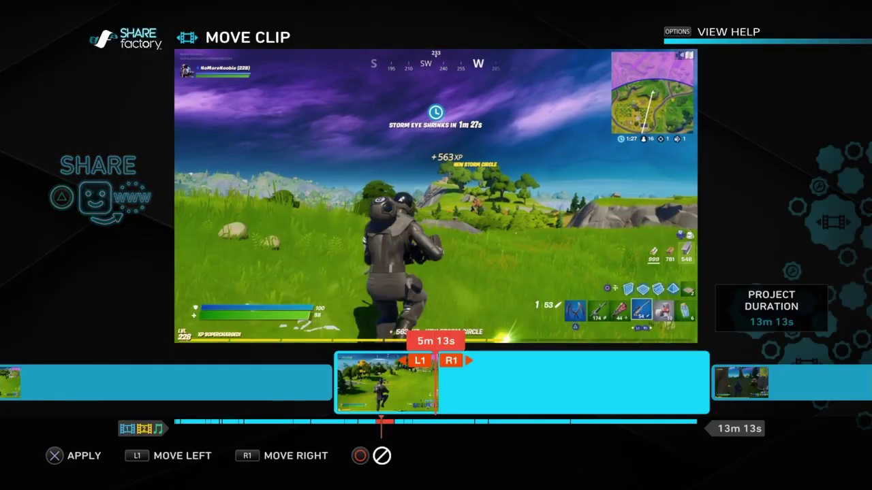
pyautogui.press('Right')
pyautogui.press('Right')
pyautogui.press('Right')
pyautogui.press('Right')
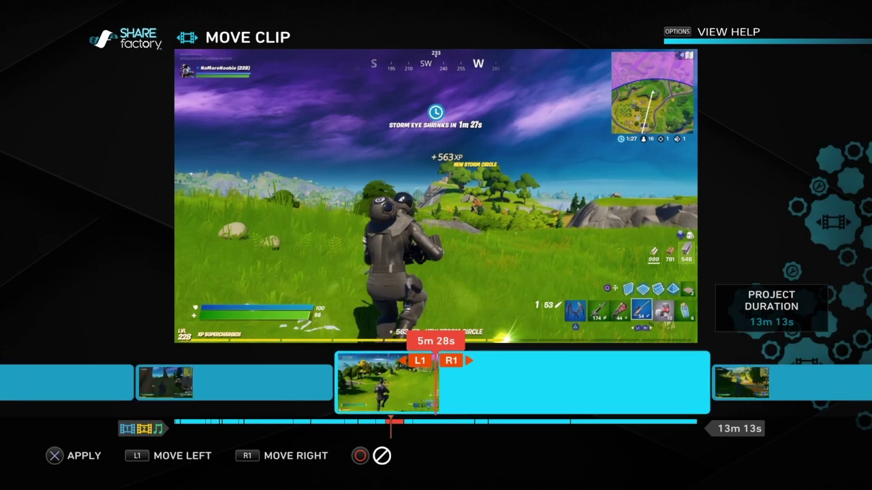
pyautogui.press('Right')
pyautogui.press('Right')
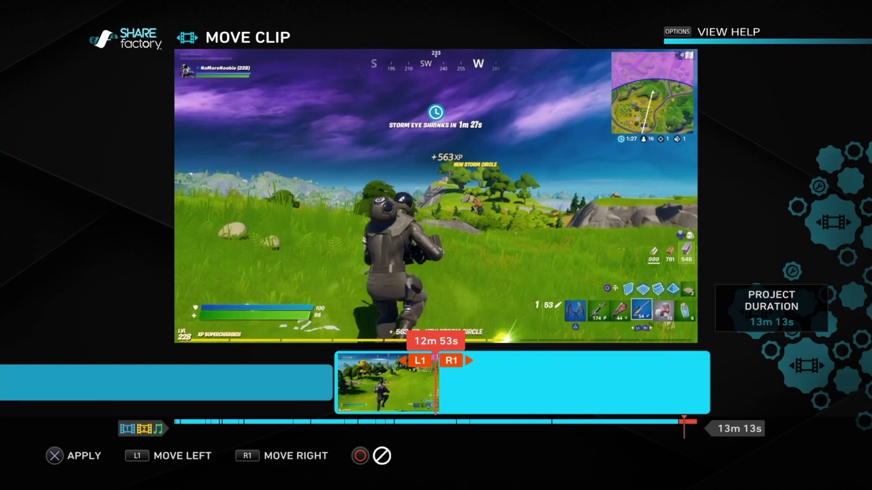
pyautogui.press('Return')
# - Split the cloned clip at 12m 55s, where the player is aiming through the scope before the shot
pyautogui.press('Left')
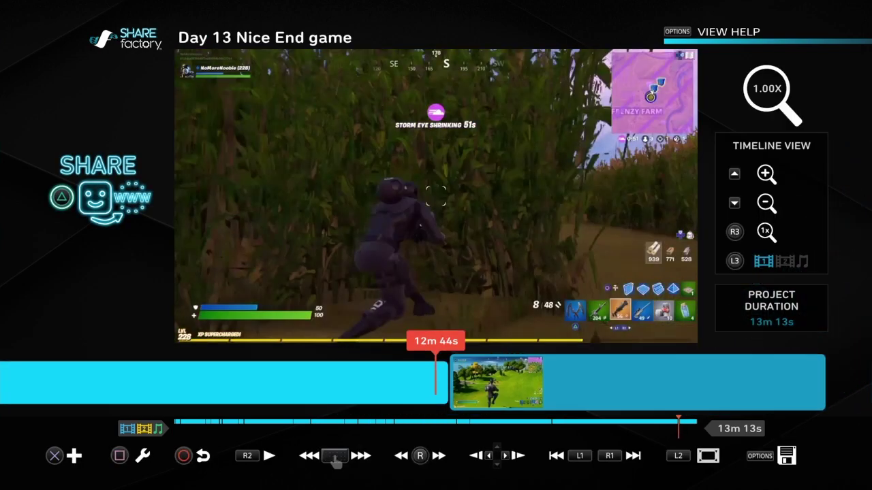
pyautogui.press('Right')
pyautogui.press('Right')
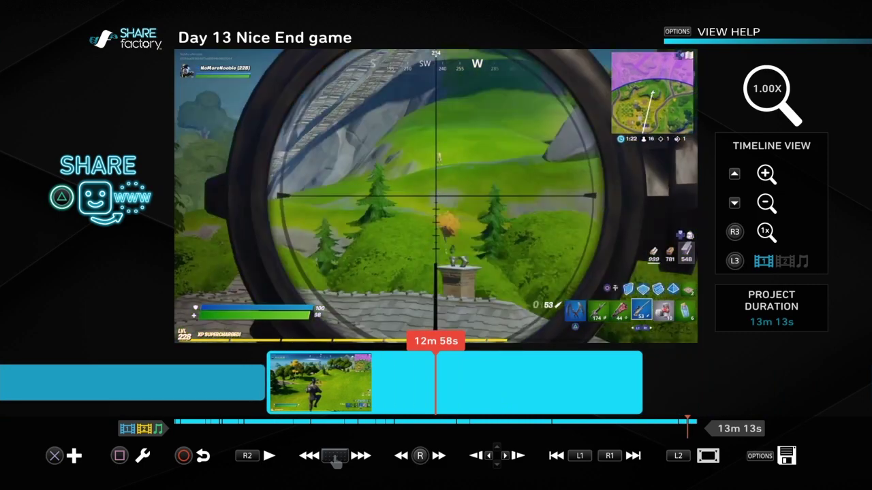
pyautogui.press('Left')
pyautogui.press('Left')
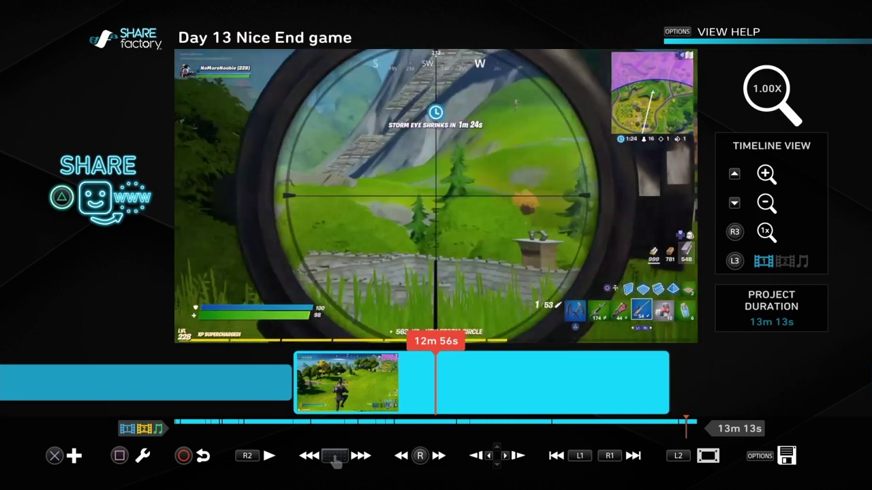
pyautogui.press('Left')
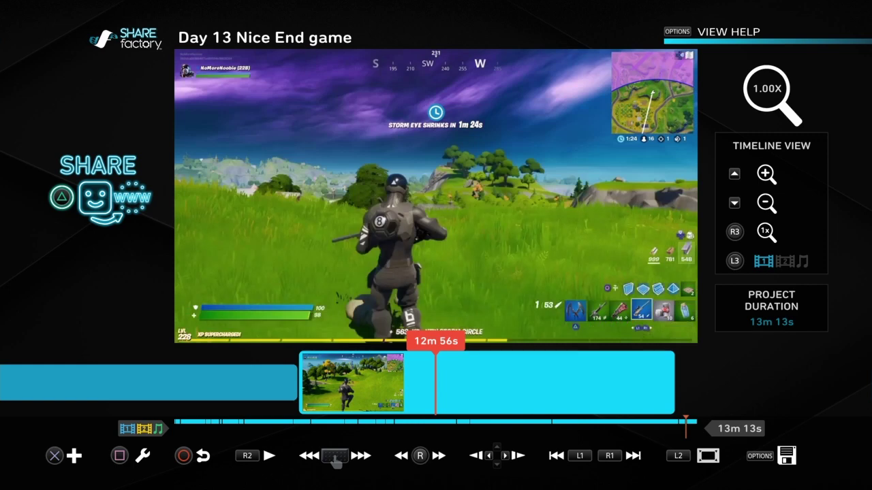
pyautogui.press('Left')
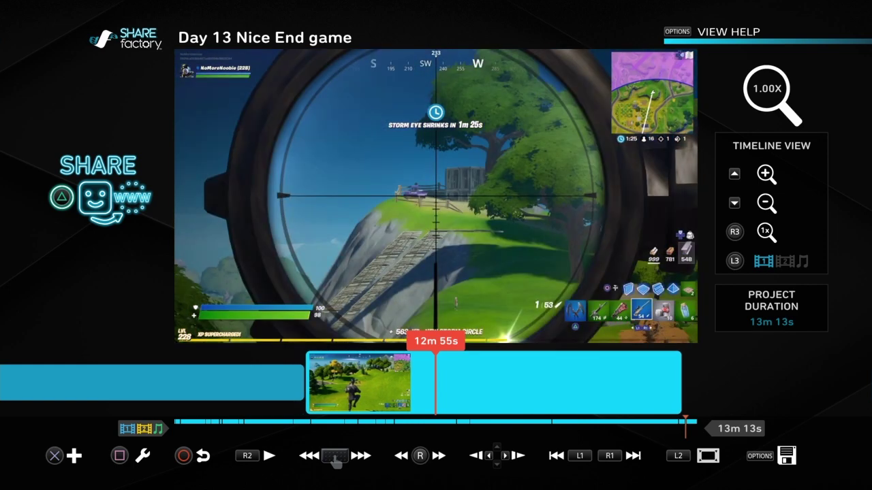
pyautogui.press('Return')
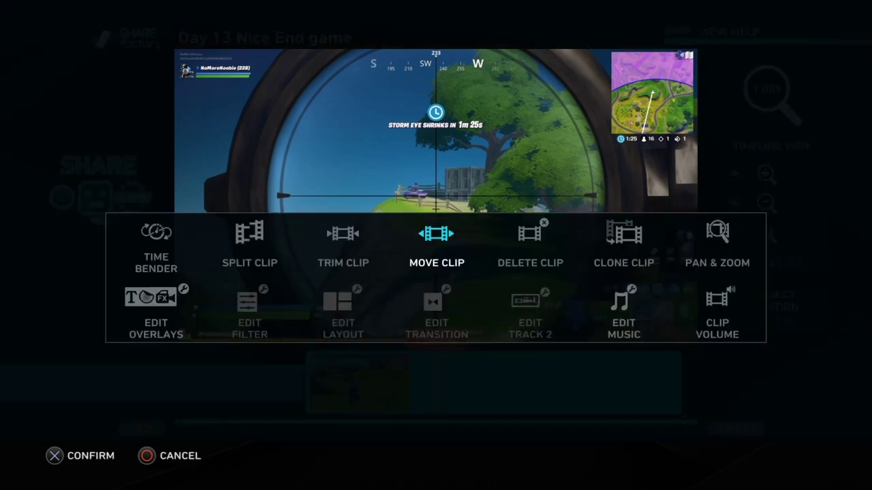
pyautogui.press('Right')
pyautogui.press('Left')
pyautogui.press('Left')
pyautogui.press('Left')
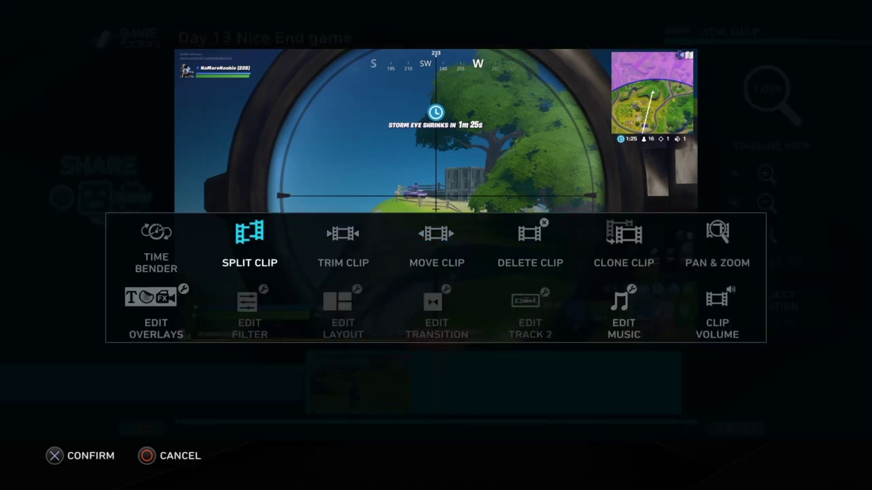
pyautogui.press('Return')
pyautogui.press('Return')
# - Delete the leading part of the split clone, before the scoped view
pyautogui.press('Left')
pyautogui.press('Return')
pyautogui.press('Left')
pyautogui.press('Left')
pyautogui.press('Left')
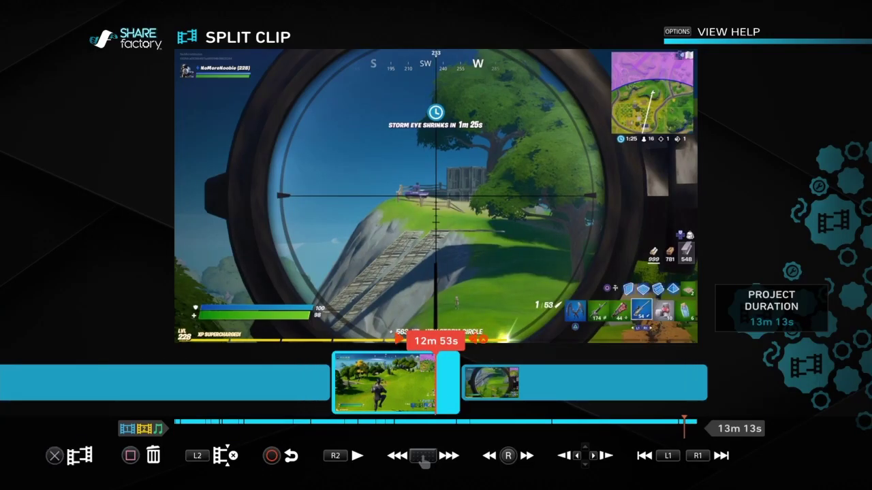
pyautogui.press('Delete')
pyautogui.press('Left')
pyautogui.press('Return')
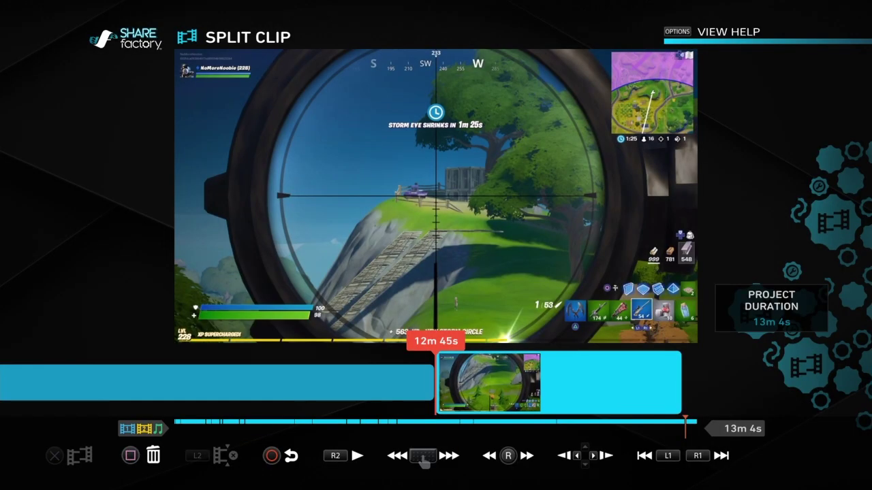
# - Split the remaining cloned clip at about 12m 55s, where the player aims through the scope for the second time
pyautogui.press('Right')
pyautogui.press('Right')
pyautogui.press('Right')
pyautogui.press('Right')
pyautogui.press('Right')
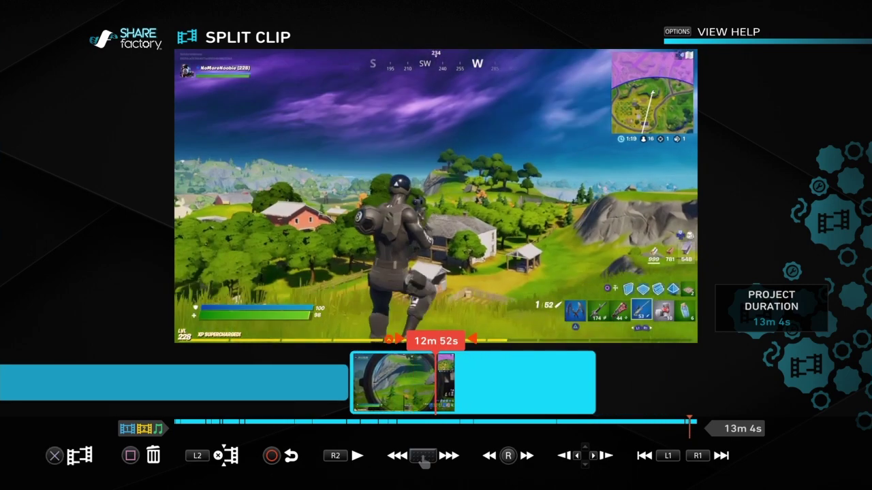
pyautogui.press('Left')
pyautogui.press('Left')
pyautogui.press('Left')
pyautogui.press('Left')
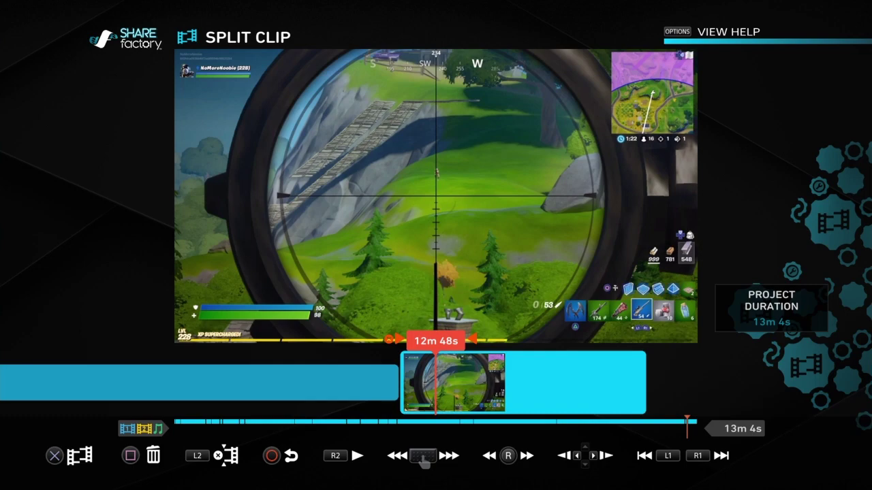
pyautogui.press('Right')
pyautogui.press('Right')
pyautogui.press('Right')
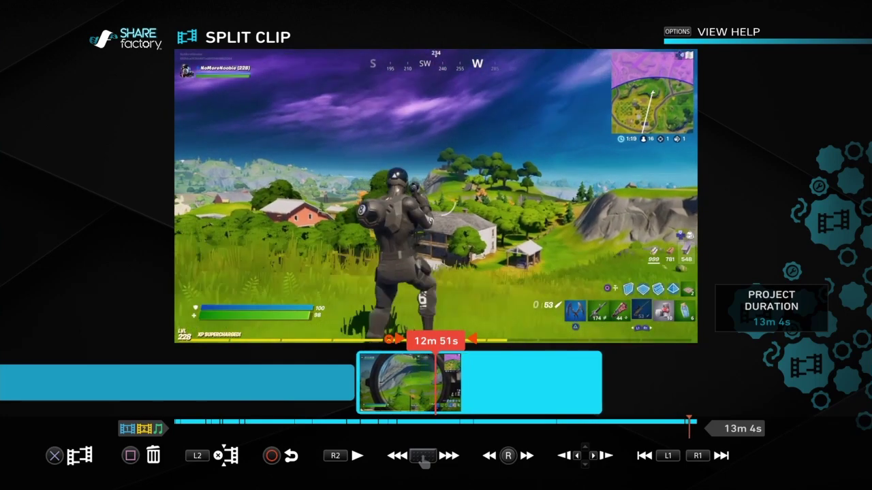
pyautogui.press('Right')
pyautogui.press('Right')
pyautogui.press('Right')
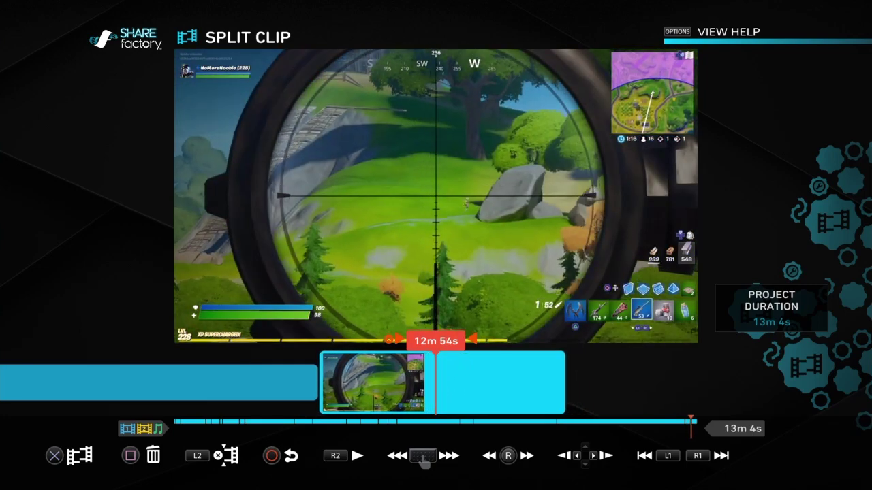
pyautogui.press('Right')
pyautogui.press('Return')
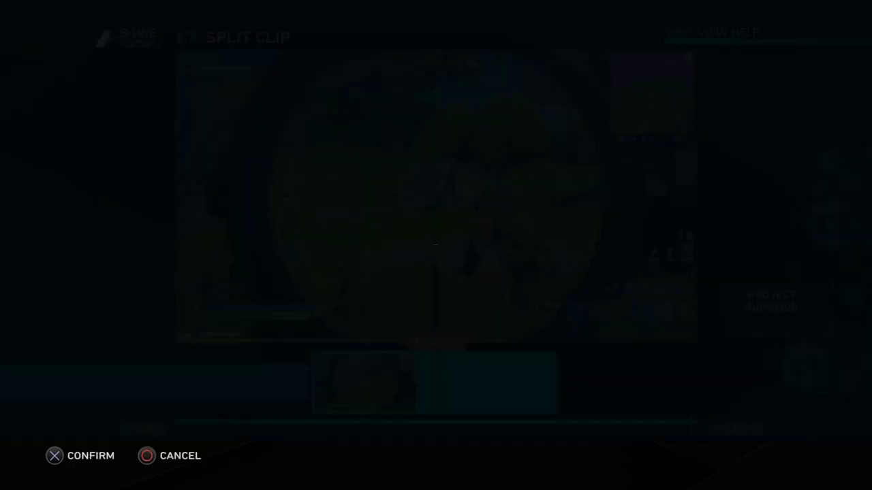
pyautogui.press('Return')
# - Delete the trailing part of the cloned clip, after the second scoped view
pyautogui.press('Right')
pyautogui.press('Right')
pyautogui.press('Right')
pyautogui.press('Right')
pyautogui.press('Right')
pyautogui.press('Right')
pyautogui.press('Delete')
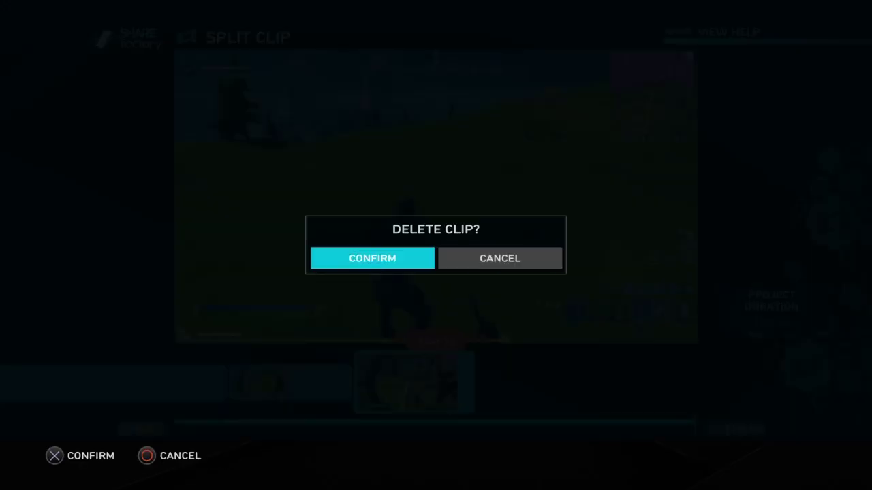
pyautogui.press('Return')
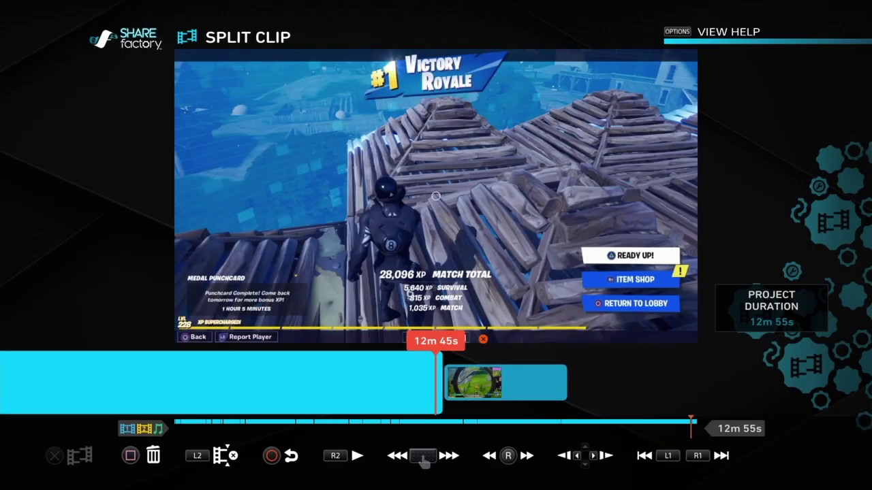
# - Play the shortened last clip, park the playhead at 12m 53s on the close-up of the raised rifle, and leave clip splitting
pyautogui.press('space')
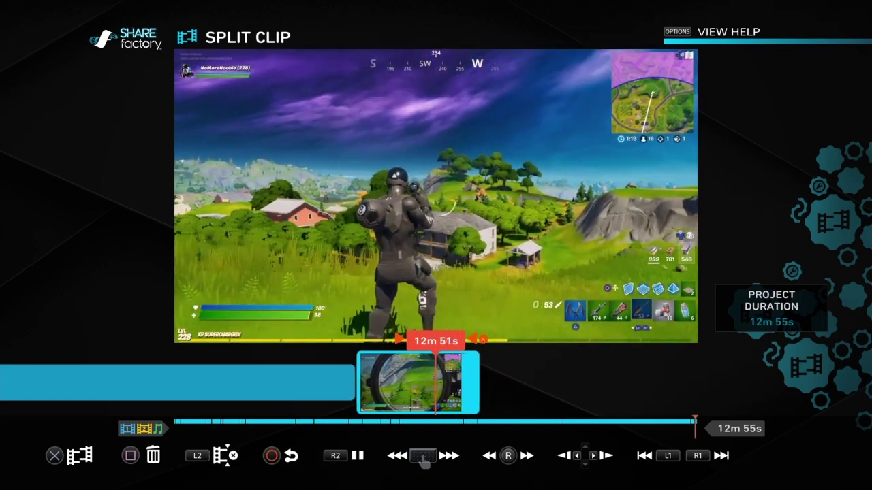
pyautogui.press('space')
pyautogui.press('Right')
pyautogui.press('Right')
pyautogui.press('Right')
pyautogui.press('Right')
pyautogui.press('Right')
pyautogui.press('Right')
pyautogui.press('Right')
pyautogui.press('Right')
pyautogui.press('Right')
pyautogui.press('Right')
pyautogui.press('Right')
pyautogui.press('Right')
pyautogui.press('Right')
pyautogui.press('Right')
pyautogui.press('Right')
pyautogui.press('Right')
pyautogui.press('Right')
pyautogui.press('Right')
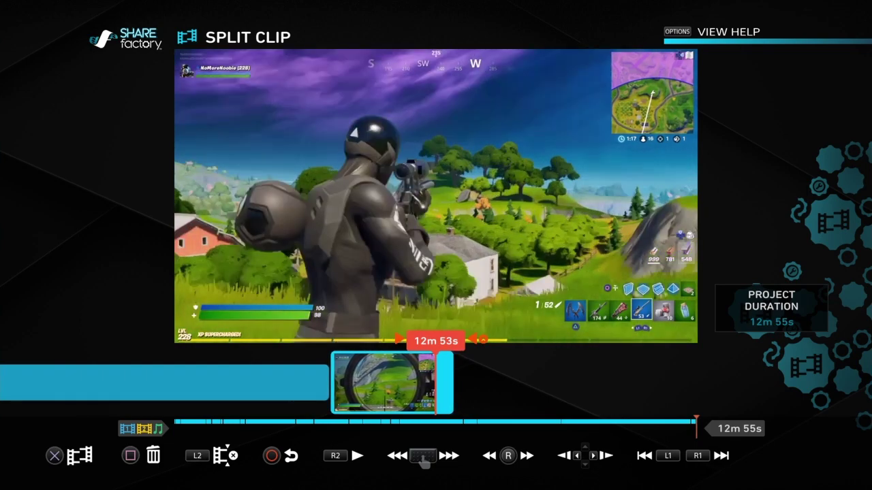
pyautogui.press('Right')
pyautogui.press('Left')
pyautogui.press('Escape')
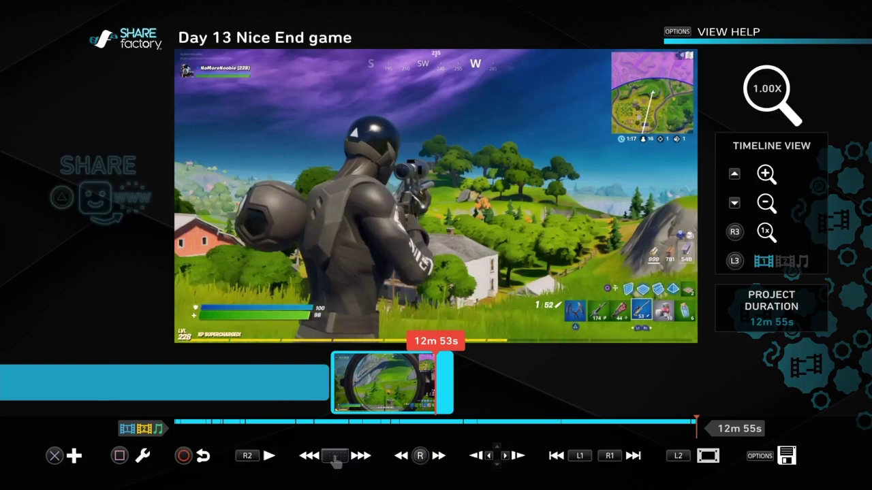
# - Start adding an overlay at the playhead and look through the available stickers
pyautogui.press('Return')
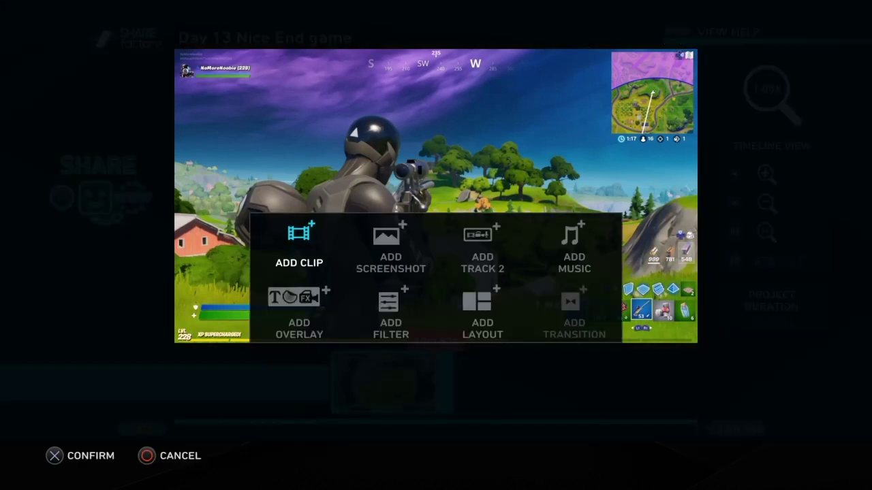
pyautogui.press('Down')
pyautogui.press('Return')
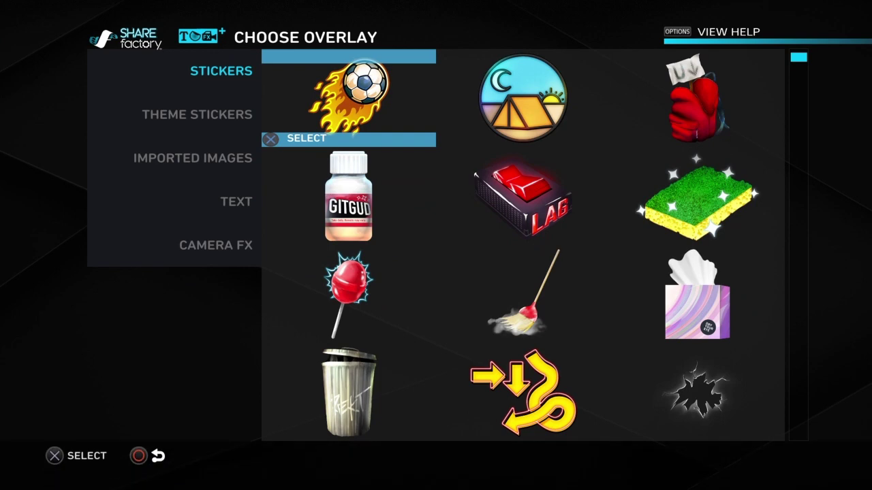
pyautogui.press('Right')
pyautogui.press('Down')
pyautogui.press('Down')
pyautogui.press('Down')
pyautogui.press('Down')
pyautogui.press('Down')
pyautogui.press('Down')
pyautogui.press('Down')
pyautogui.press('Down')
pyautogui.press('Down')
pyautogui.press('Down')
pyautogui.press('Down')
pyautogui.press('Down')
pyautogui.press('Down')
pyautogui.press('Down')
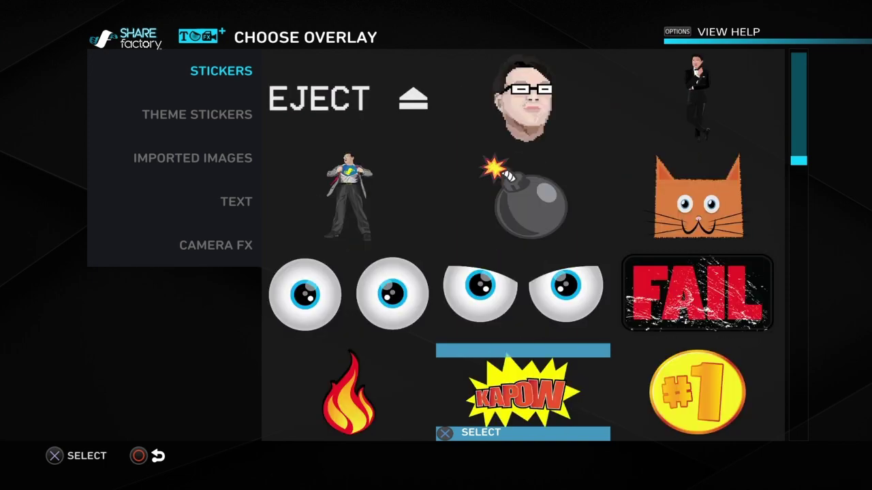
pyautogui.press('Down')
pyautogui.press('Down')
pyautogui.press('Down')
pyautogui.press('Down')
pyautogui.press('Down')
pyautogui.press('Down')
pyautogui.press('Down')
pyautogui.press('Down')
pyautogui.press('Down')
pyautogui.press('Down')
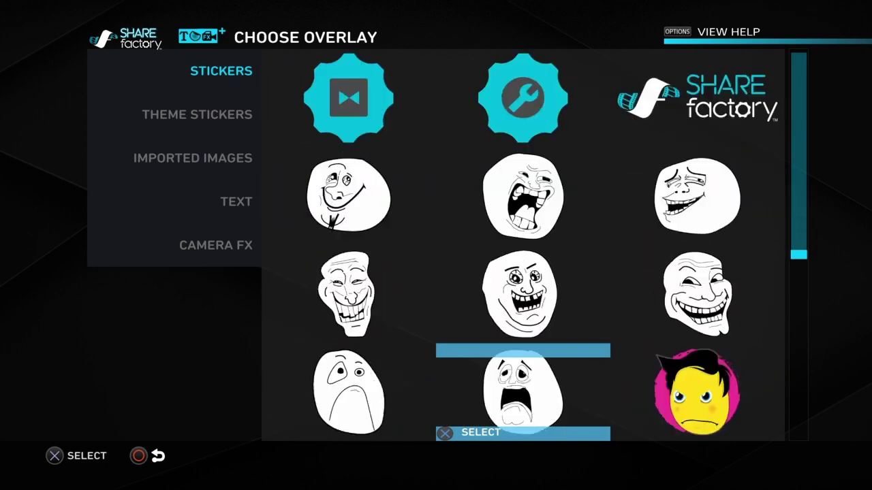
pyautogui.press('Down')
pyautogui.press('Down')
pyautogui.press('Down')
pyautogui.press('Down')
pyautogui.press('Down')
pyautogui.press('Down')
pyautogui.press('Down')
pyautogui.press('Down')
pyautogui.press('Down')
pyautogui.press('Down')
pyautogui.press('Down')
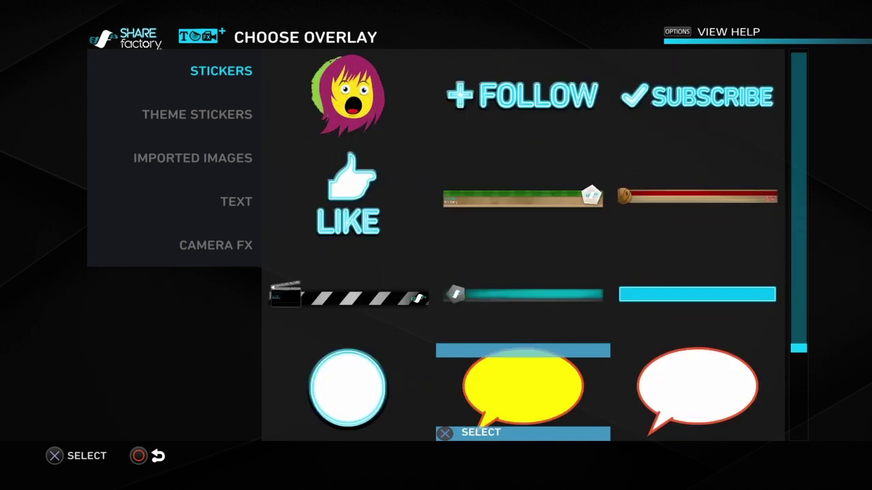
pyautogui.press('Down')
pyautogui.press('Down')
pyautogui.press('Down')
pyautogui.press('Down')
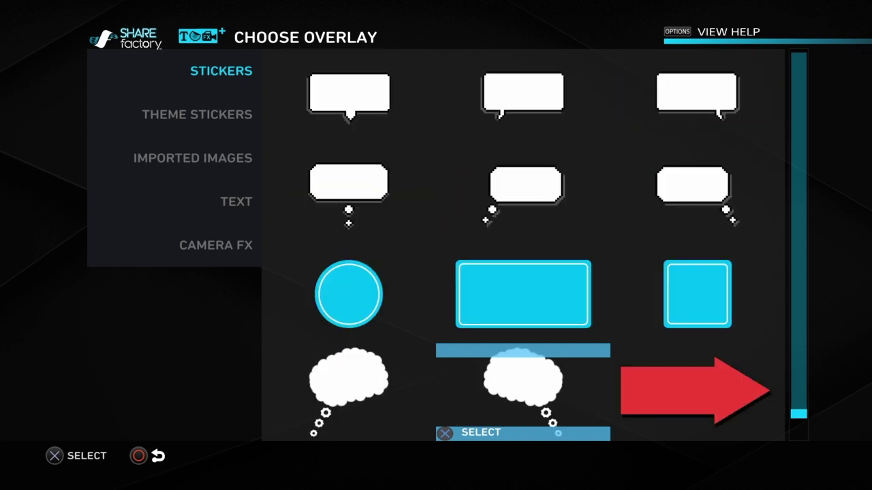
# - Look through the theme stickers and imported images offered as overlays
pyautogui.press('Left')
pyautogui.press('Left')
pyautogui.press('Down')
pyautogui.press('Return')
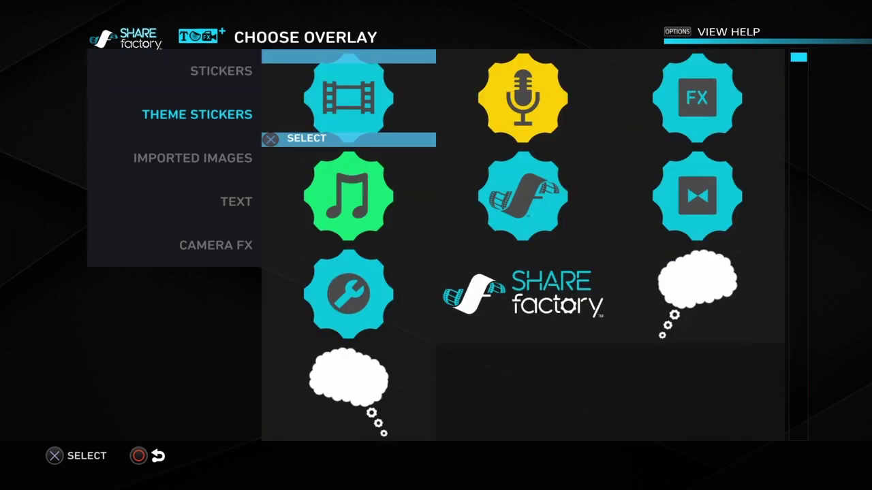
pyautogui.press('Right')
pyautogui.press('Down')
pyautogui.press('Down')
pyautogui.press('Down')
pyautogui.press('Up')
pyautogui.press('Left')
pyautogui.press('Down')
pyautogui.press('Return')
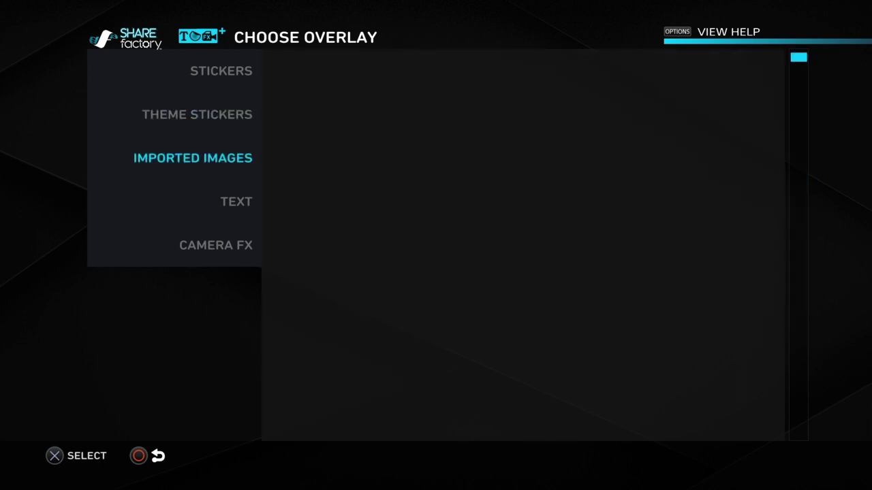
pyautogui.press('Down')
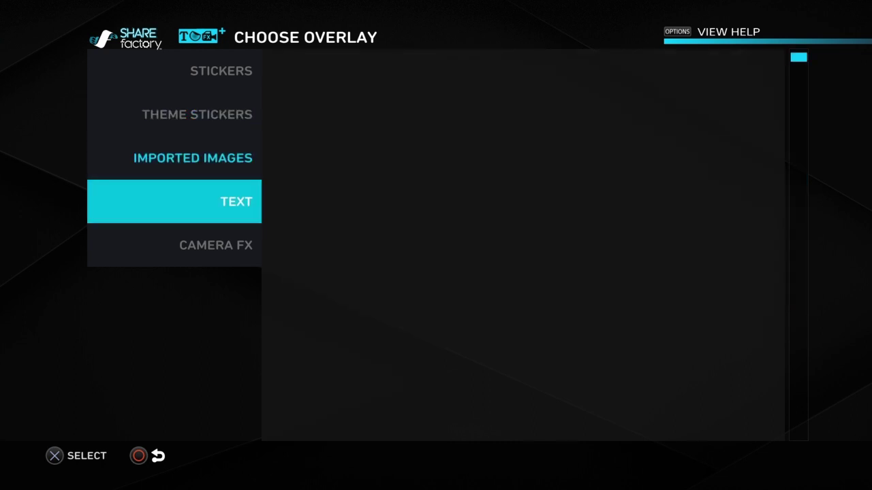
# - Look at the text styles and the Camera FX overlays, including Quake and Drift
pyautogui.press('Return')
pyautogui.press('Left')
pyautogui.press('Down')
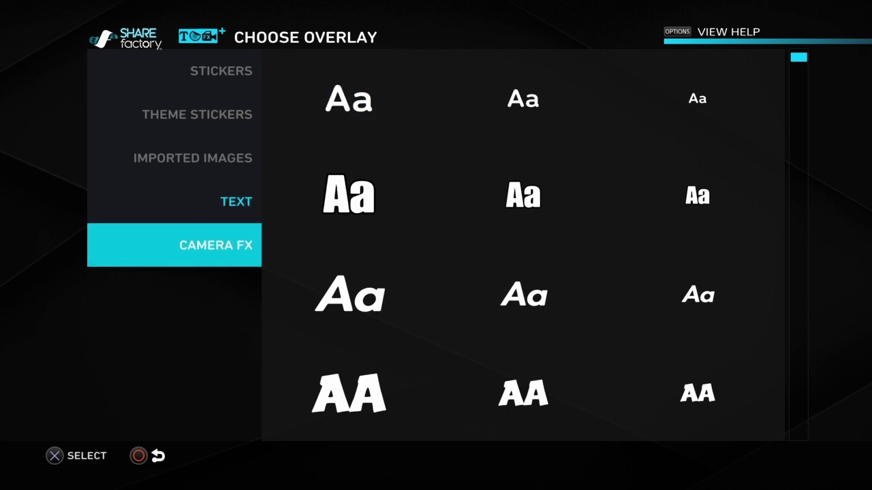
pyautogui.press('Return')
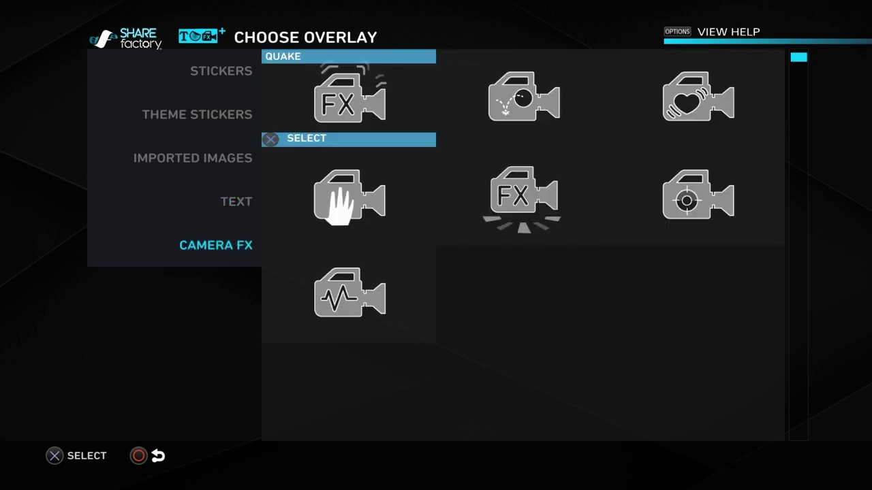
pyautogui.press('Right')
pyautogui.press('Down')
pyautogui.press('Left')
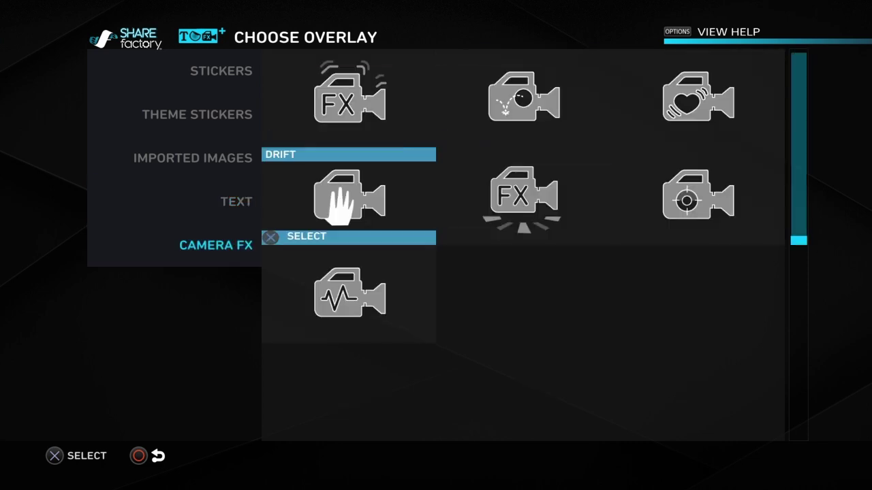
pyautogui.press('Up')
pyautogui.press('Left')
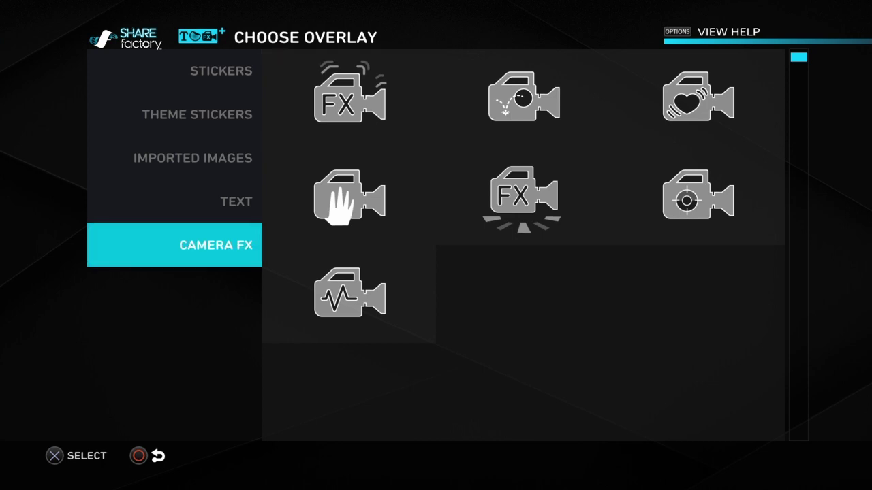
# - Add a text overlay in the largest size of the bold, condensed, black-outlined style
pyautogui.press('Up')
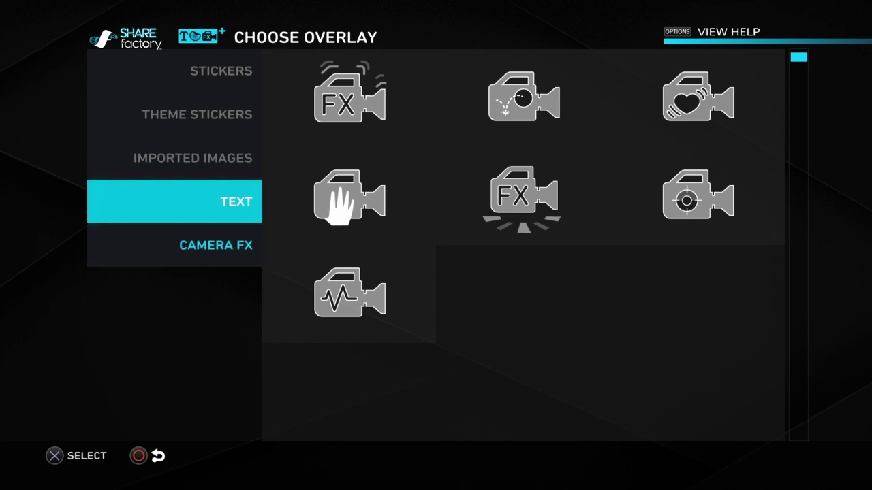
pyautogui.press('Right')
pyautogui.press('Down')
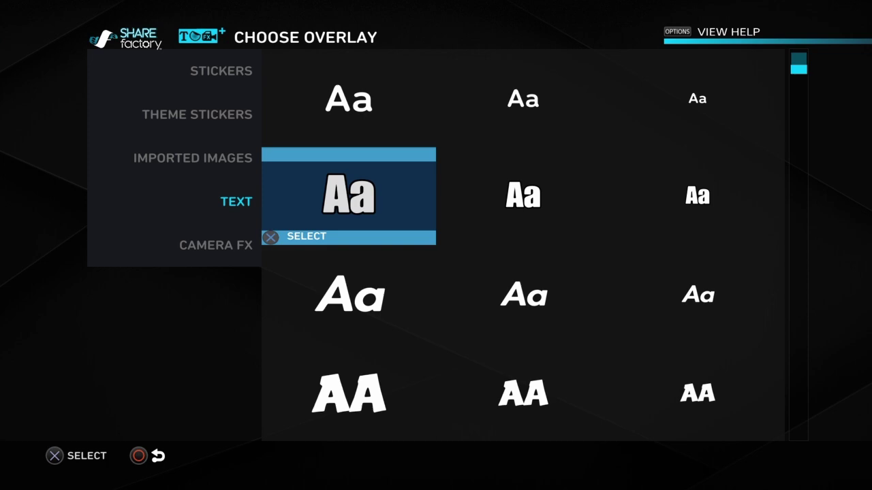
pyautogui.press('Return')
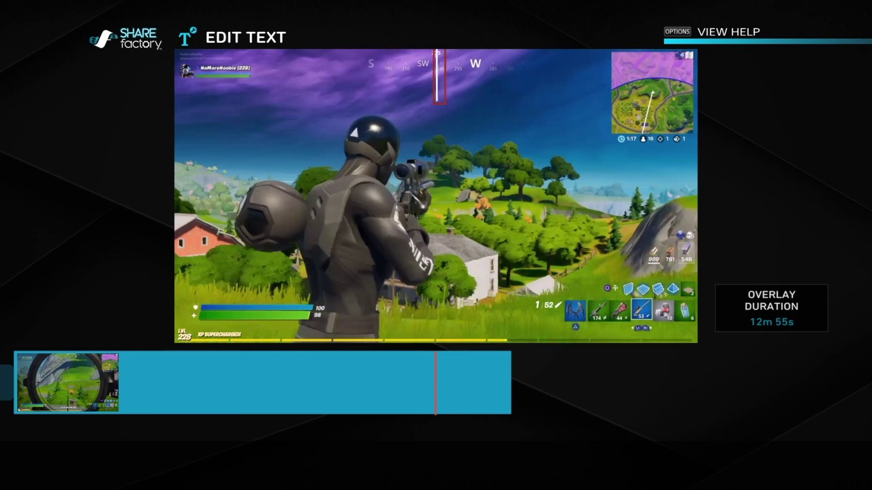
# - Enter "30 Day Noob Improvement" as the title text and give the overlay a duration of 1.0 s
pyautogui.write('3')
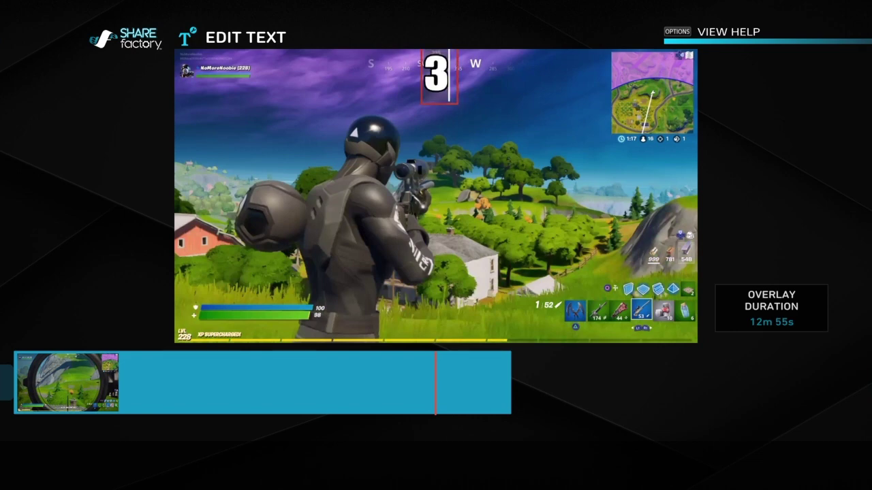
pyautogui.write('0')
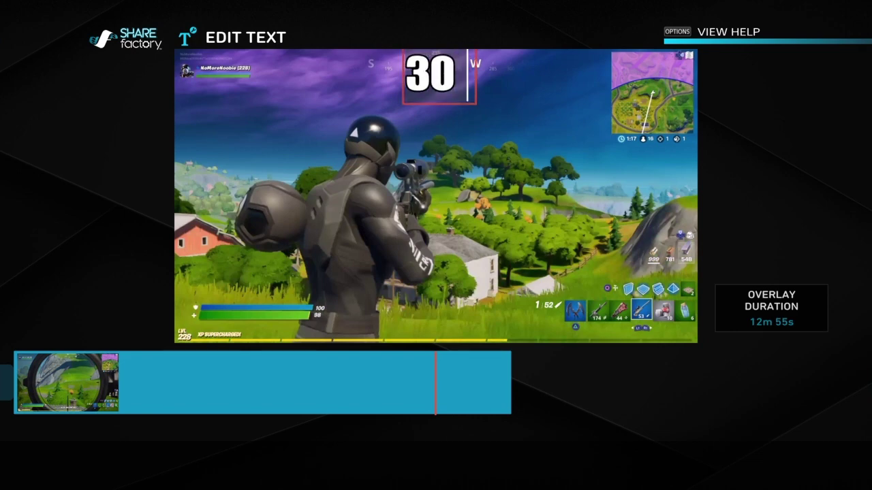
pyautogui.write(' D')
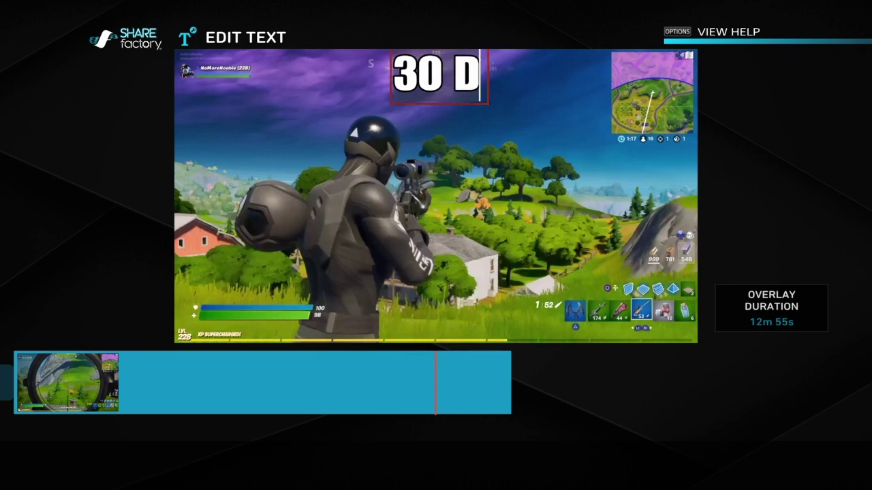
pyautogui.write('a')
pyautogui.write('y N')
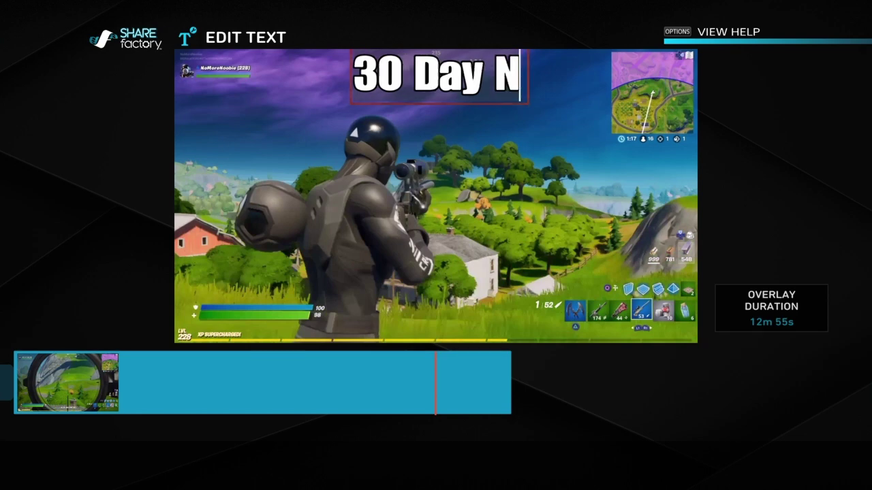
pyautogui.write('oo')
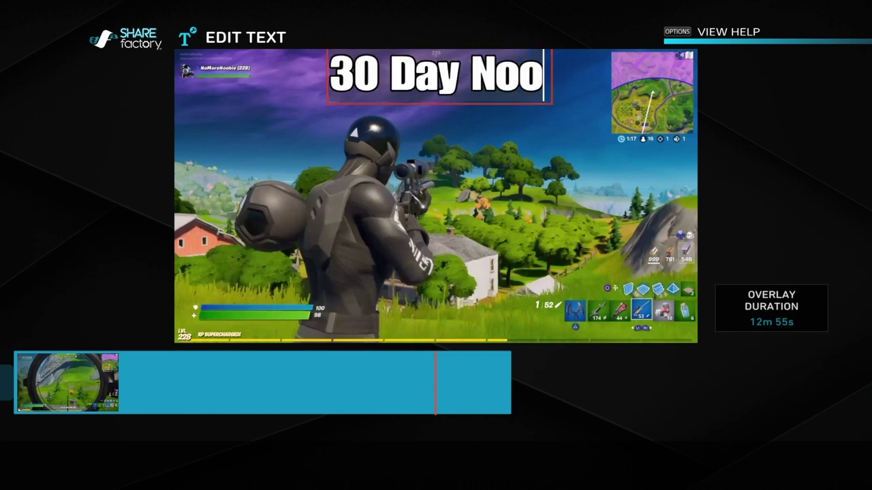
pyautogui.write('b ')
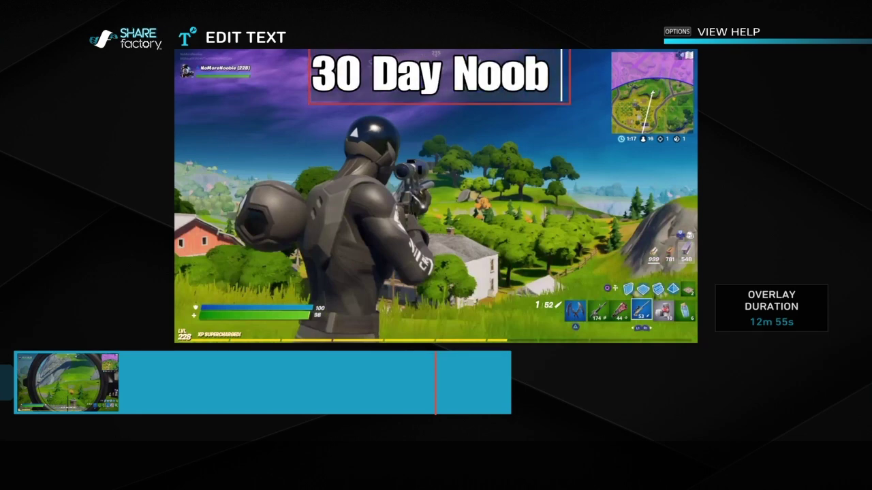
pyautogui.write('I')
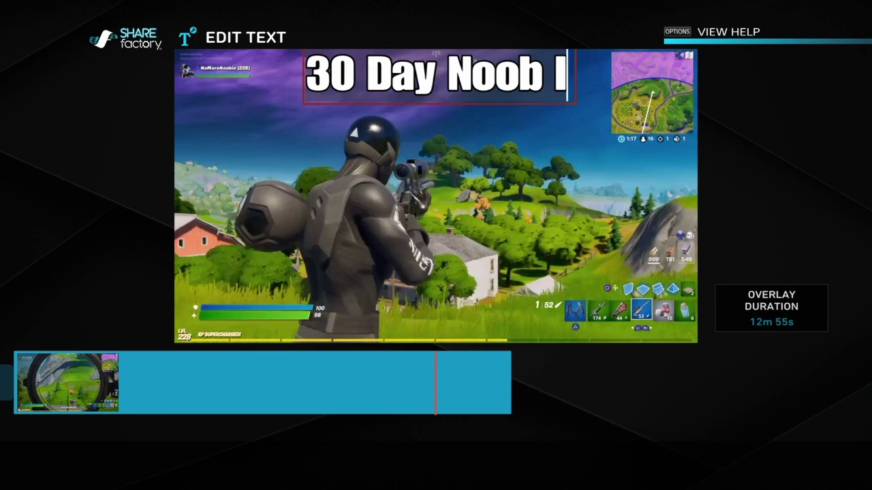
pyautogui.write('mp')
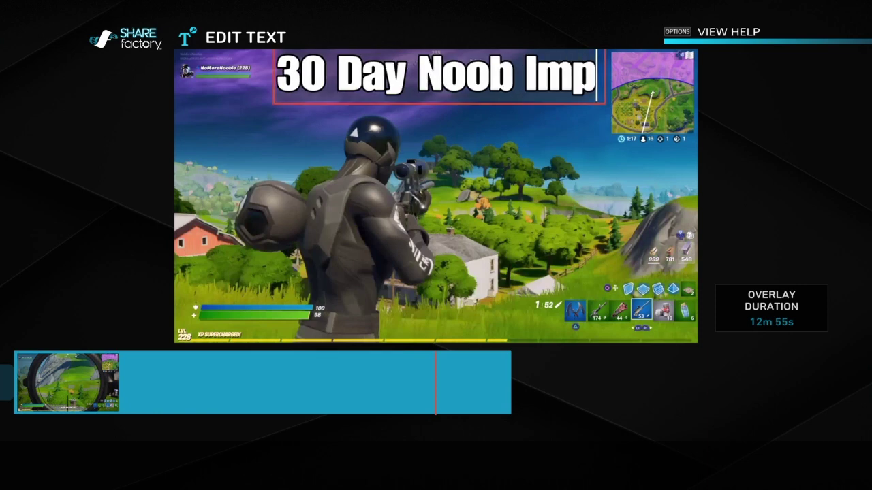
pyautogui.write('rov')
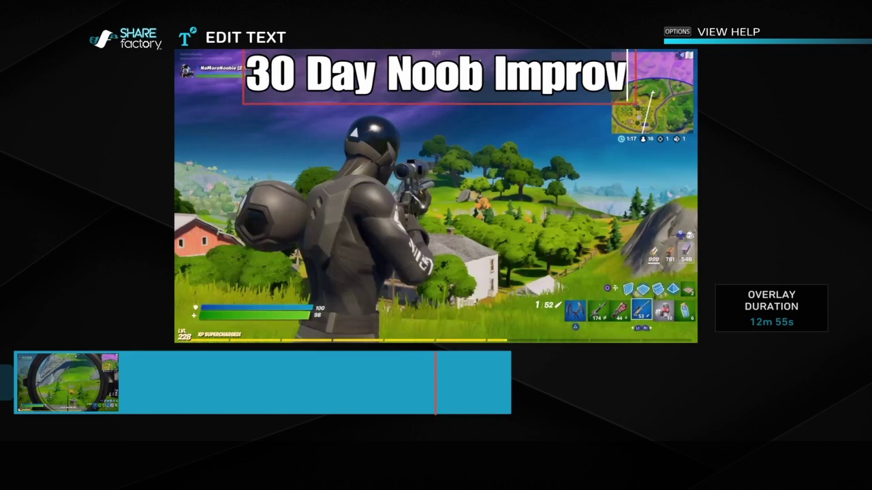
pyautogui.write('em')
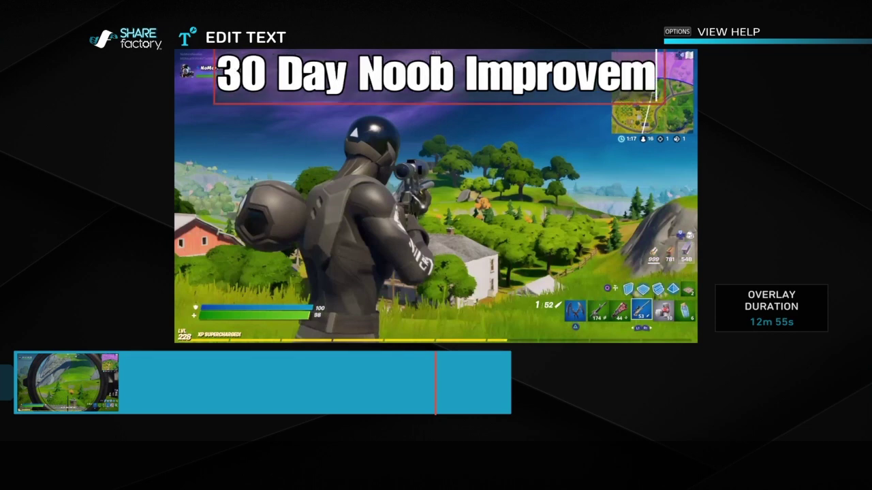
pyautogui.write('e')
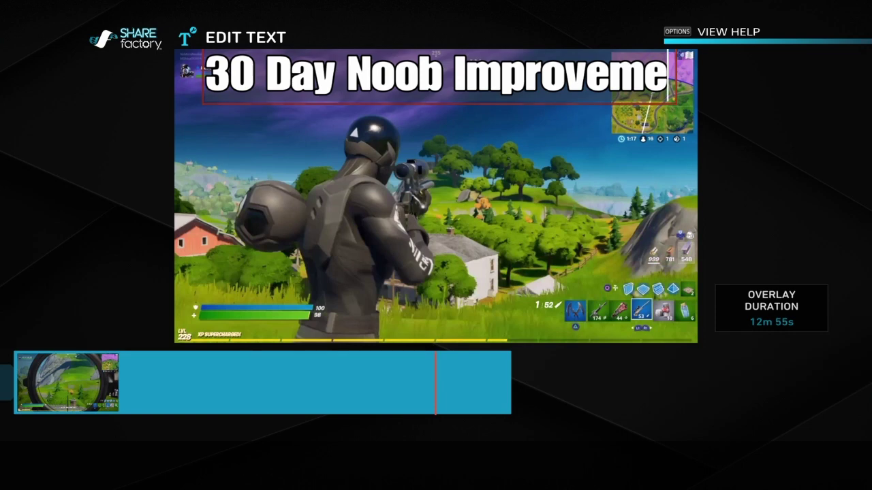
pyautogui.write('nt')
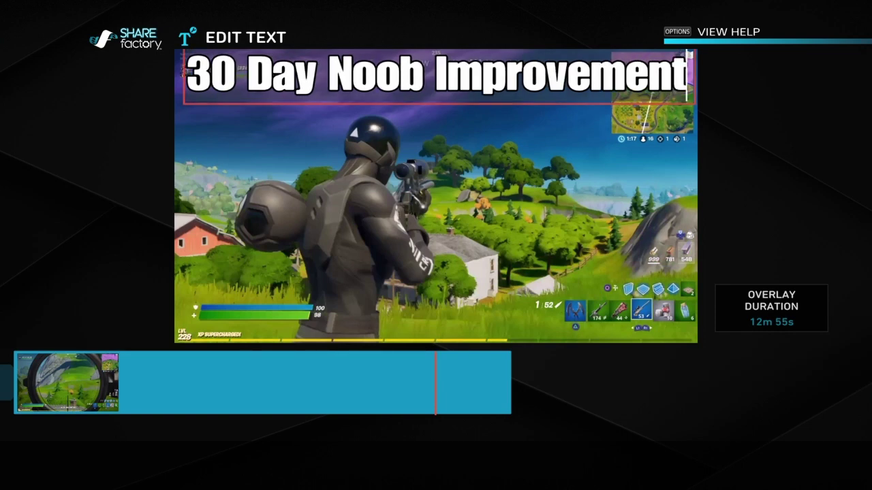
pyautogui.press('Return')
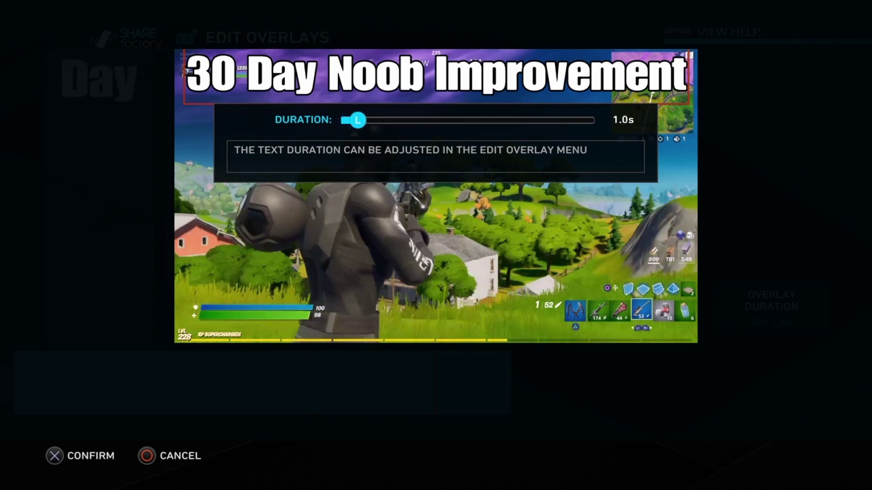
pyautogui.press('Left')
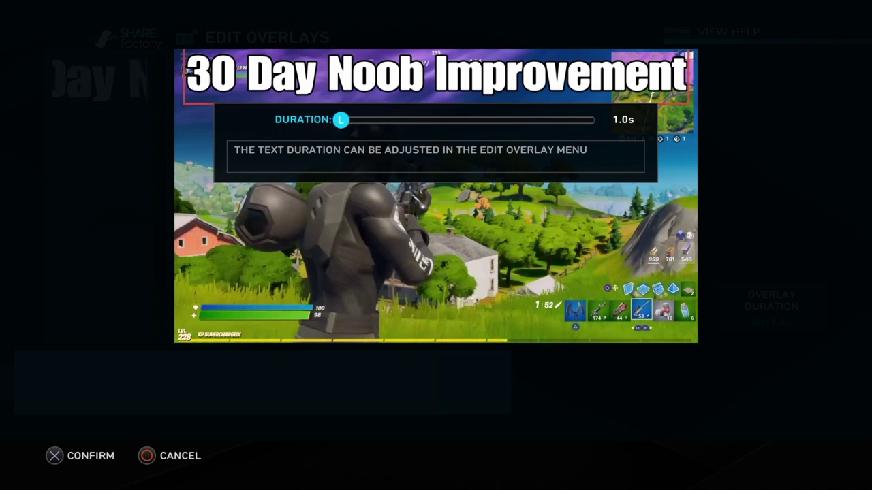
pyautogui.press('Return')
# - Transform the title text so it sits just inside the frame's upper edge and spans nearly the full width
pyautogui.press('Right')
pyautogui.press('Left')
pyautogui.press('Return')
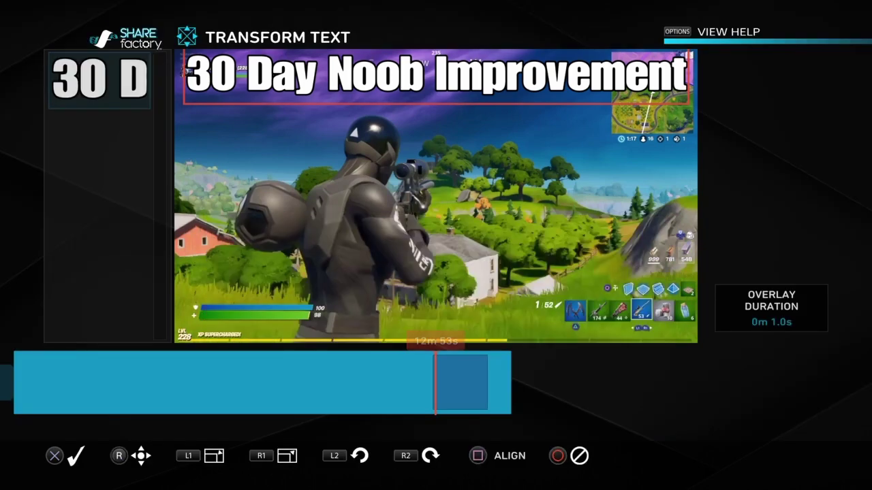
pyautogui.press('-')
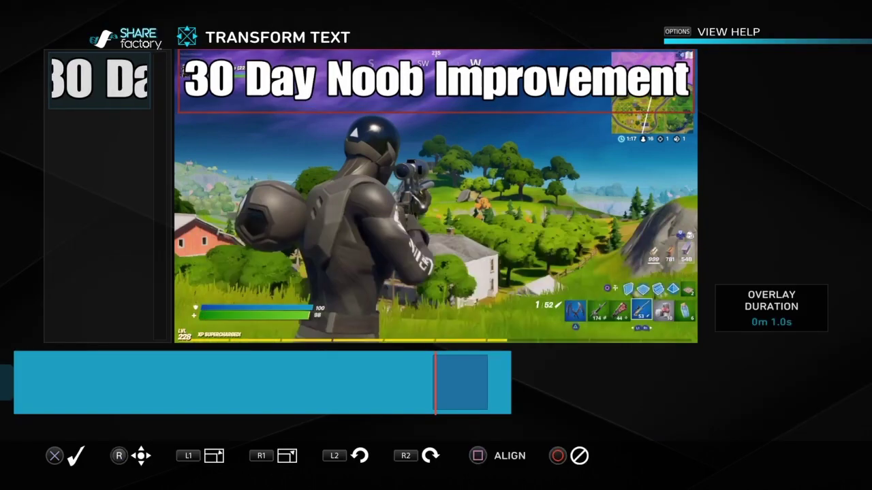
pyautogui.press('-')
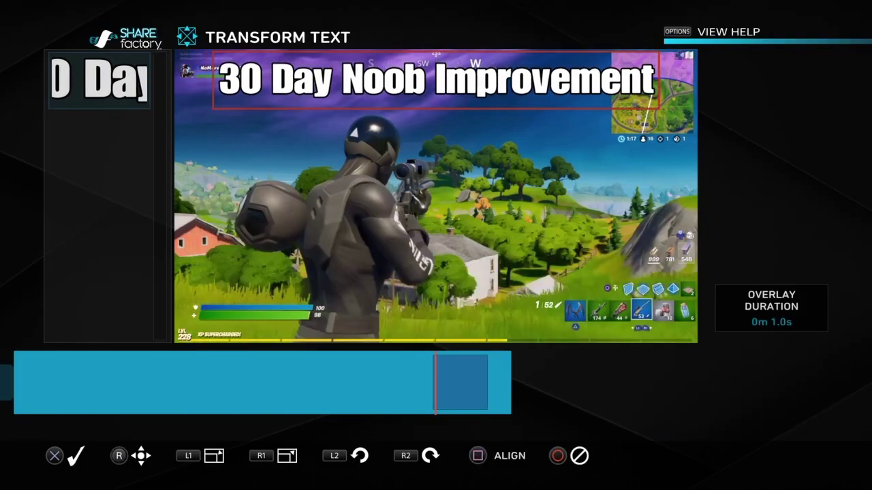
pyautogui.press('+')
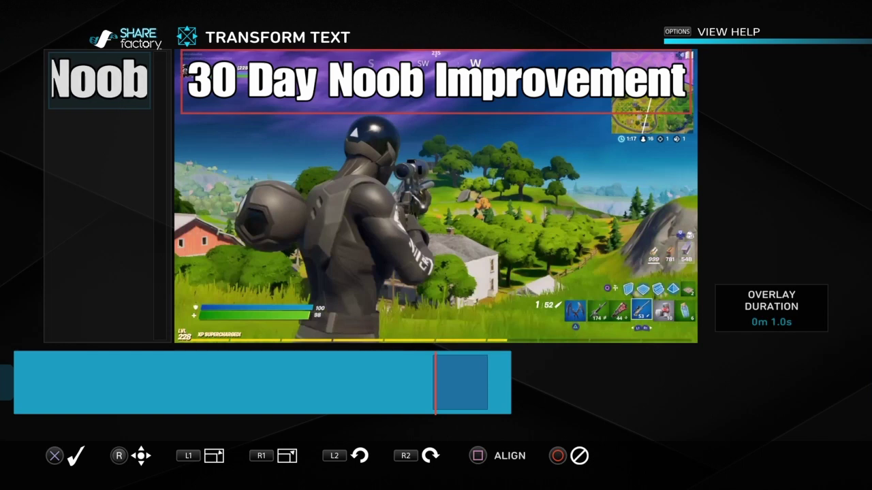
pyautogui.press('Return')
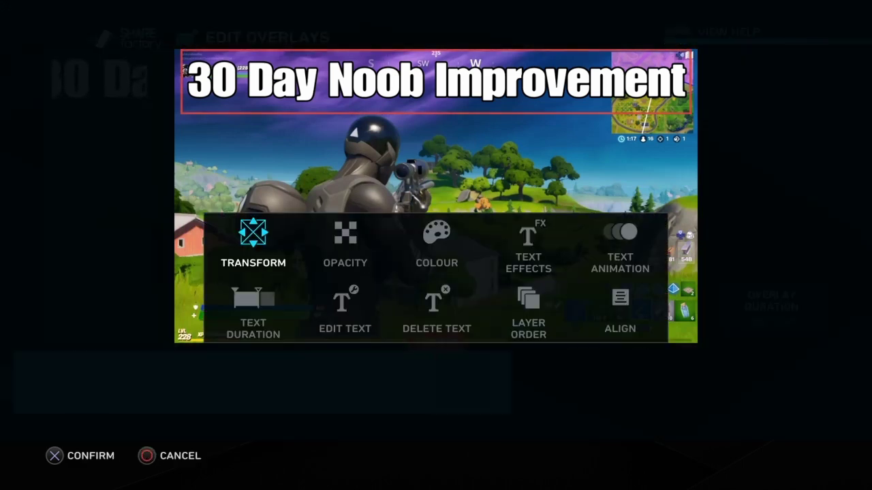
pyautogui.press('Escape')
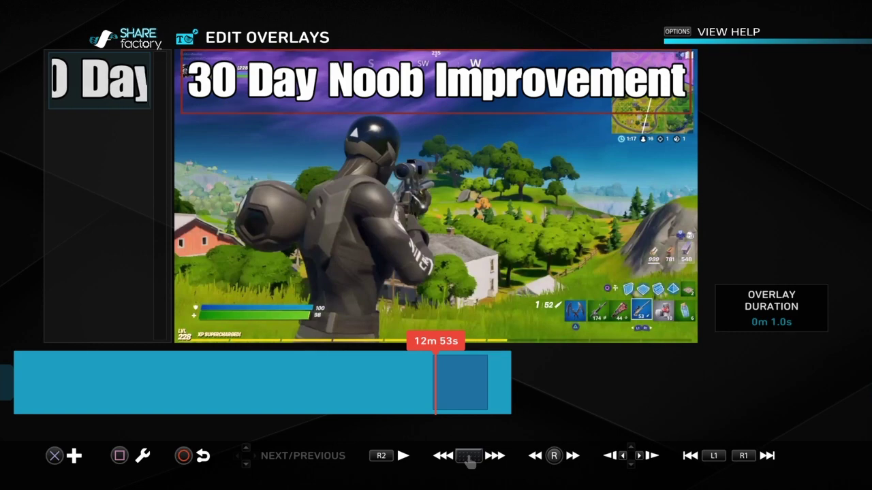
# - Add a second text overlay in the same large outlined style reading "Journey", with a duration of 1.0 s
pyautogui.press('Return')
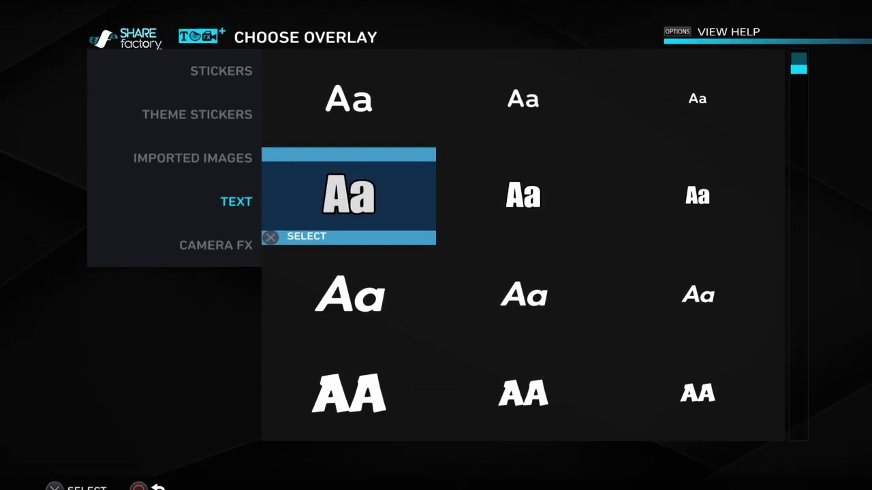
pyautogui.press('Return')
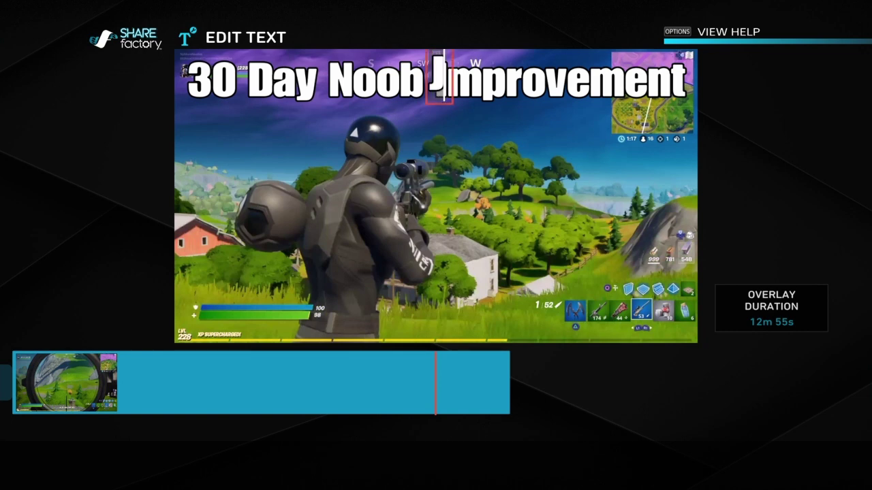
pyautogui.write('Journ')
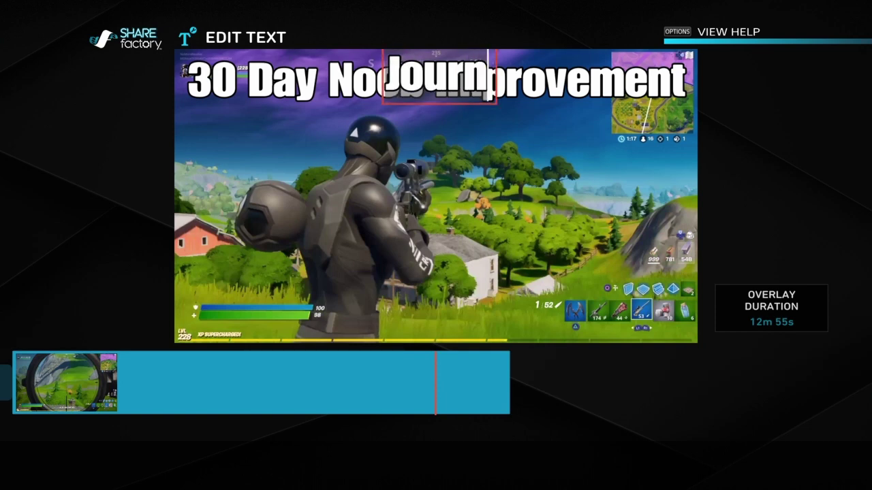
pyautogui.write('ey')
pyautogui.press('Return')
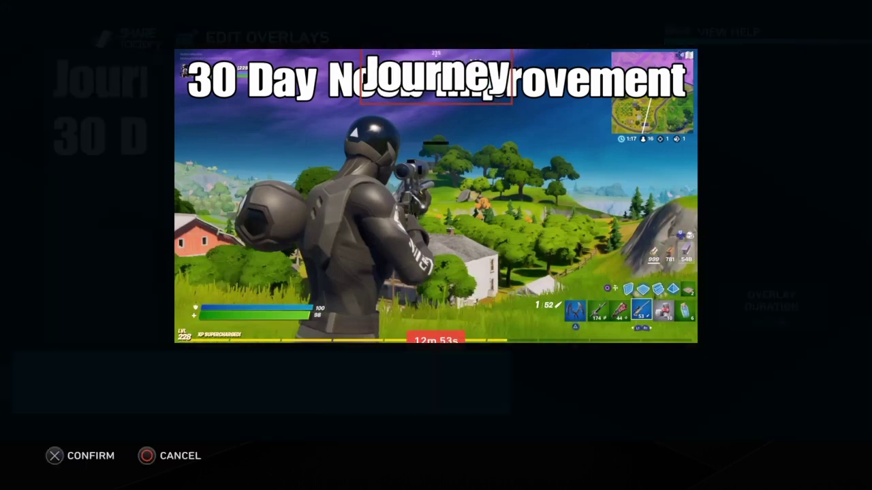
pyautogui.press('Return')
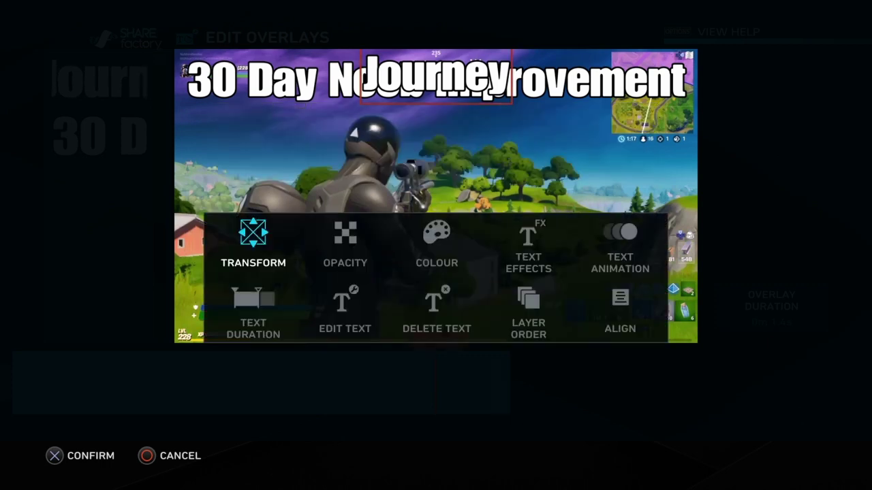
# - Scale the "Journey" text to roughly match the lettering size of the first title line
pyautogui.press('Return')
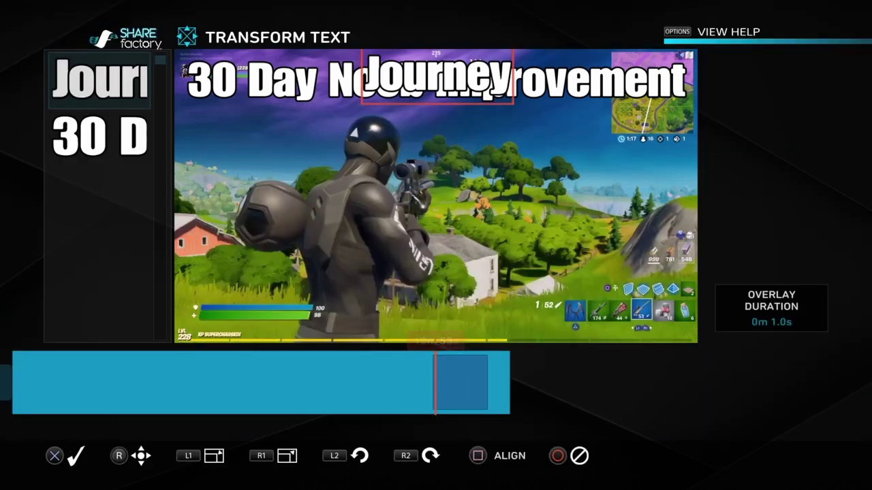
pyautogui.press('Right')
pyautogui.press('+')
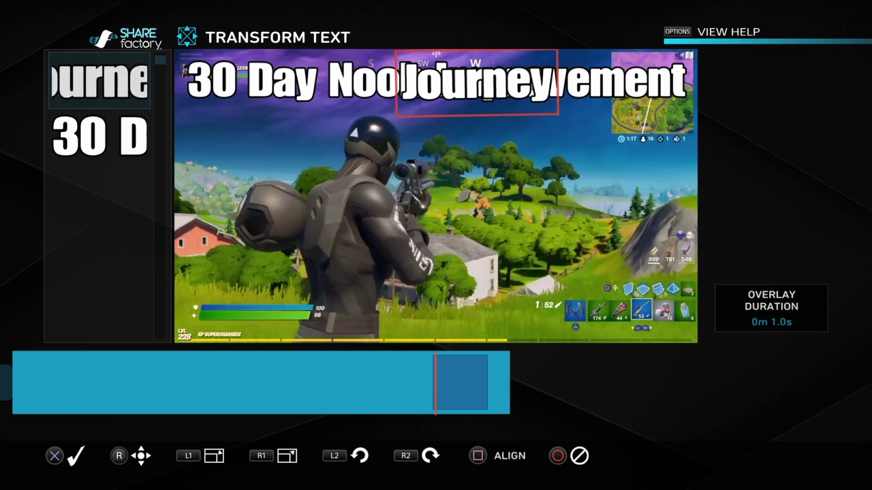
pyautogui.press('-')
pyautogui.press('-')
pyautogui.press('-')
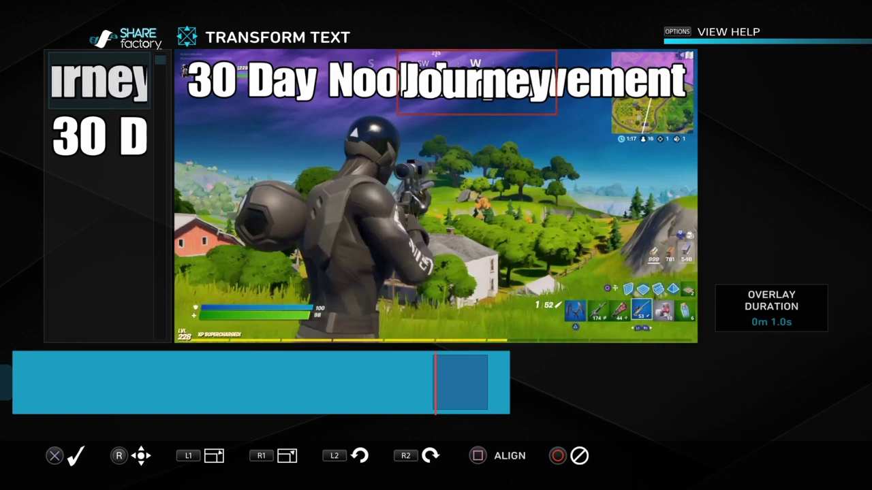
# - Move the "Journey" text down so it sits directly beneath the first title line
pyautogui.press('Right')
pyautogui.press('Down')
pyautogui.press('Left')
pyautogui.press('Down')
pyautogui.press('Left')
pyautogui.press('Left')
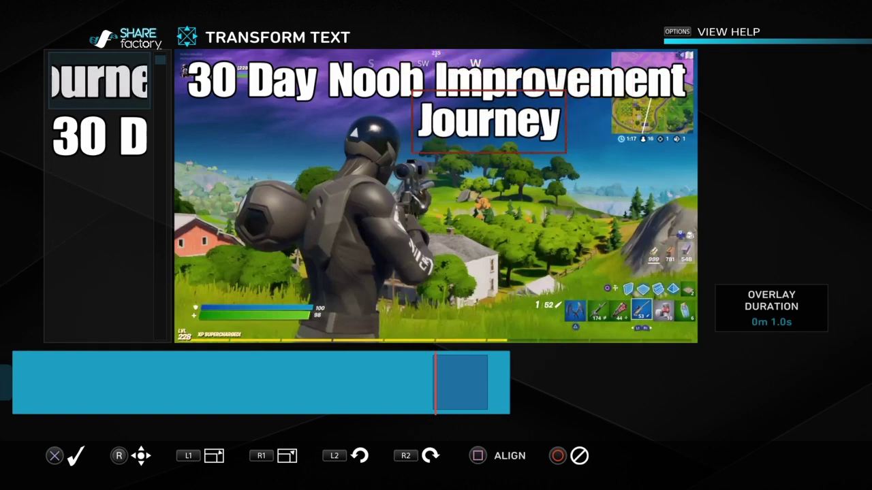
# - Line up the start of "Journey" with the start of "30 Day Noob Improvement" above it and accept the placement
pyautogui.press('Right')
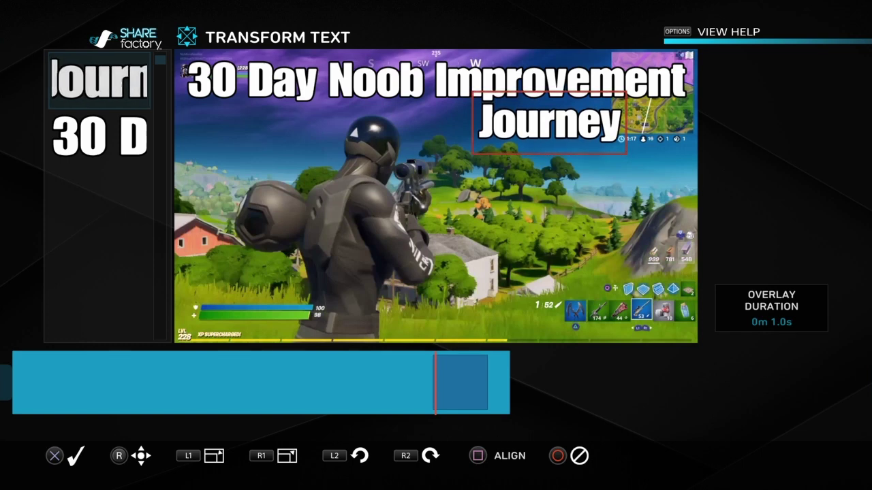
pyautogui.press('Left')
pyautogui.press('Up')
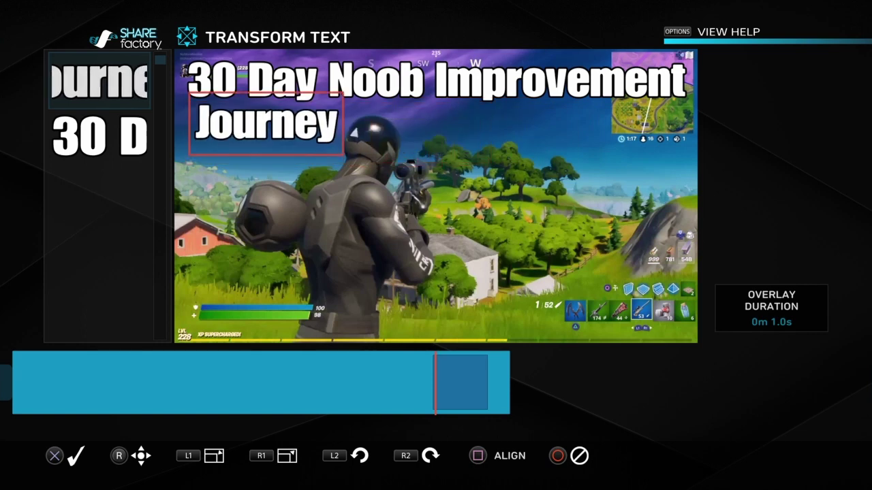
pyautogui.press('Left')
pyautogui.press('Left')
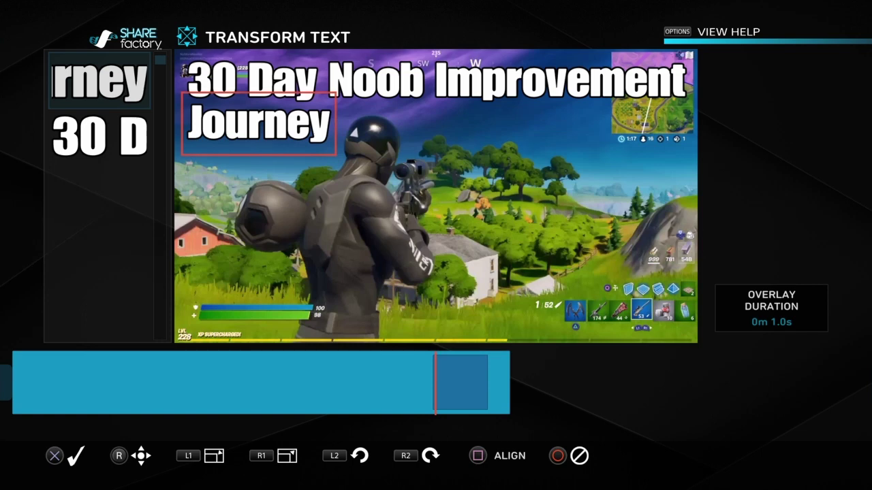
pyautogui.press('Return')
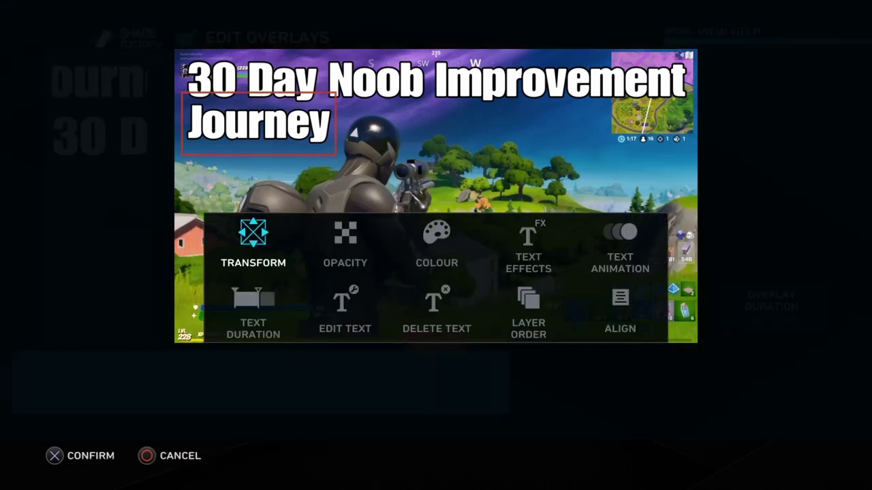
pyautogui.press('Escape')
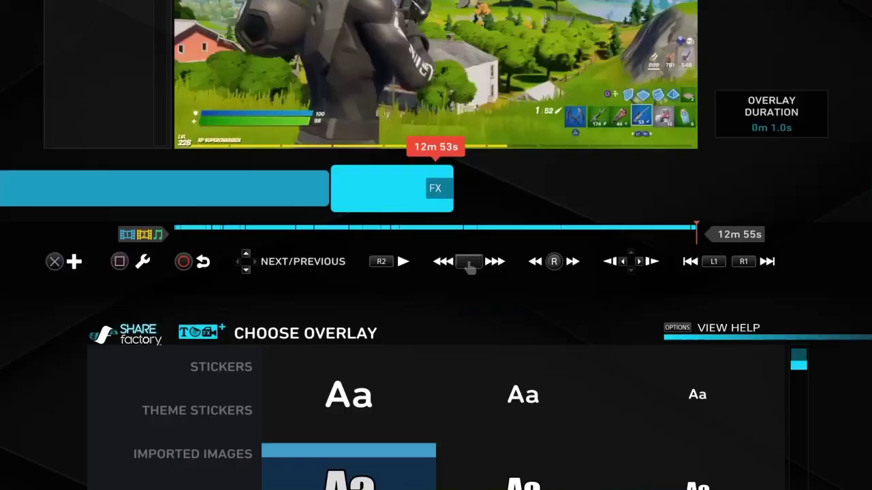
# - Add a third text overlay reading "Day 13" under the right half of the title, with a duration of 1.0 s
pyautogui.write('y')
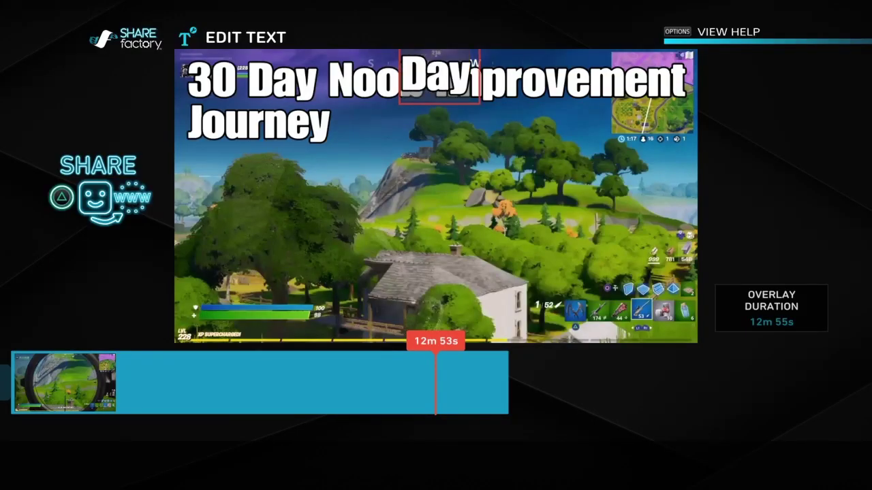
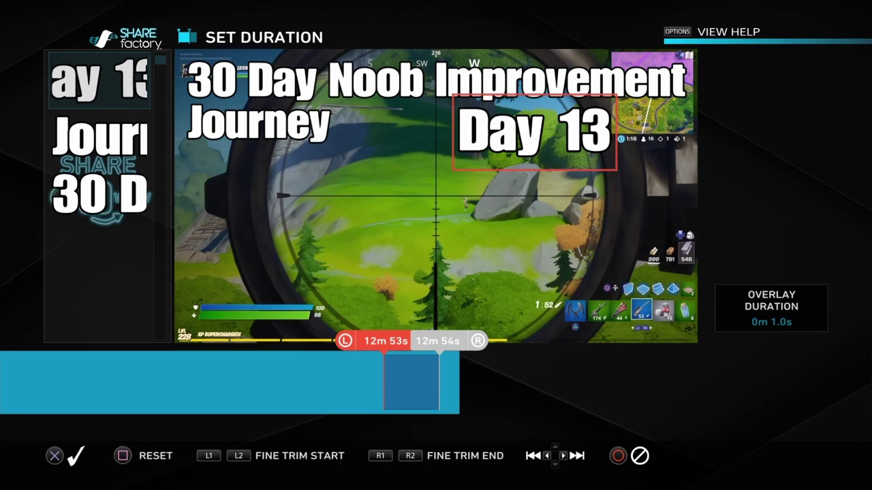
pyautogui.press('Return')
pyautogui.press('Return')
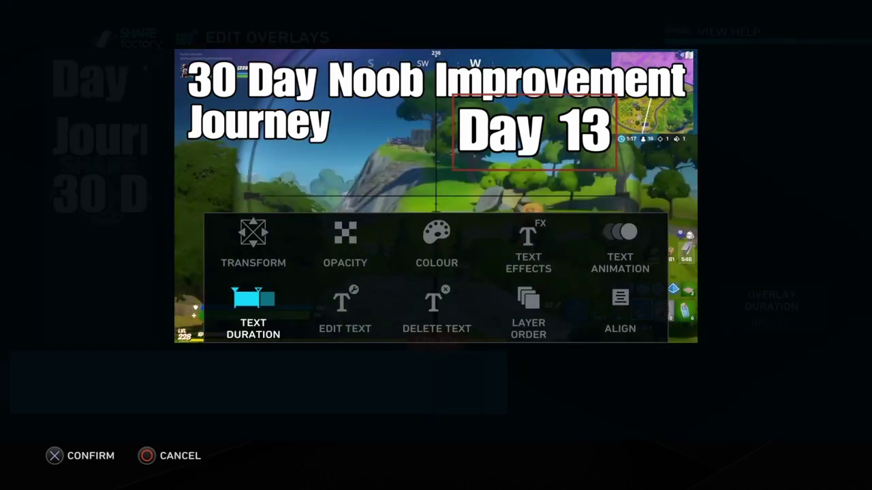
pyautogui.press('Escape')
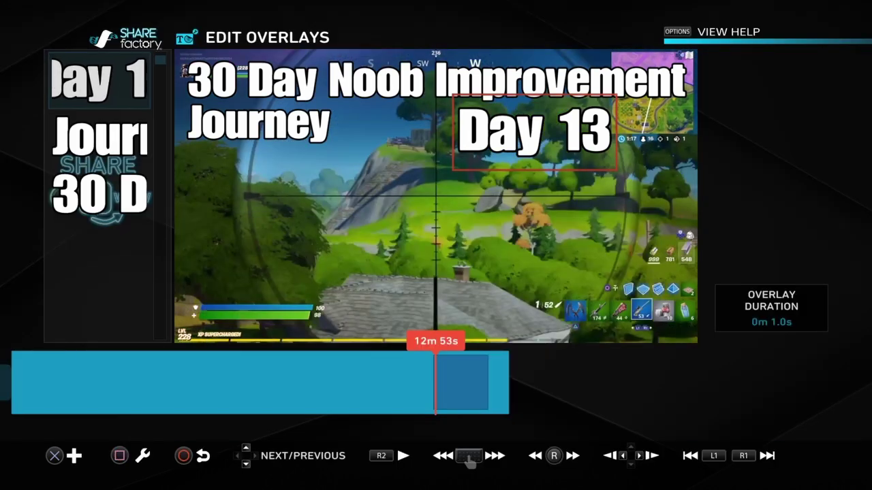
# - Step through the frames around 12m 53s to examine where each of the three text overlays starts
pyautogui.press('Left')
pyautogui.press('Right')
pyautogui.press('Right')
pyautogui.press('Right')
pyautogui.press('Right')
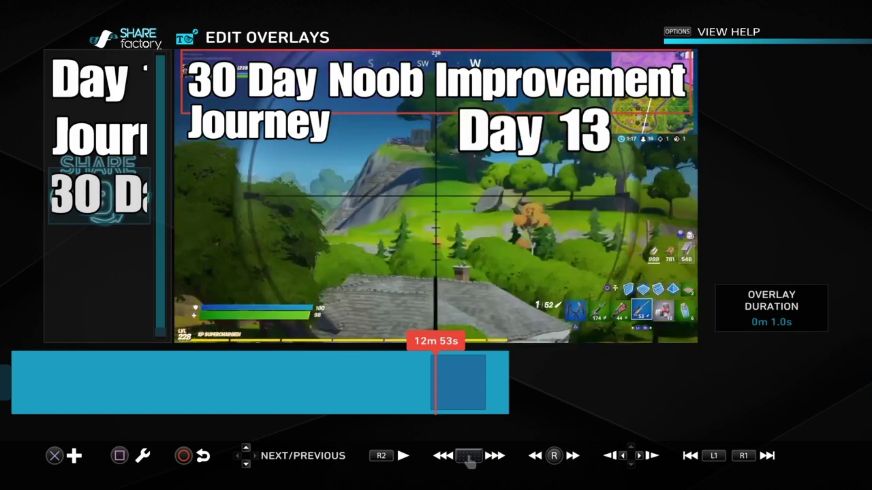
pyautogui.press('Left')
pyautogui.press('Left')
pyautogui.press('Left')
pyautogui.press('Left')
pyautogui.press('Left')
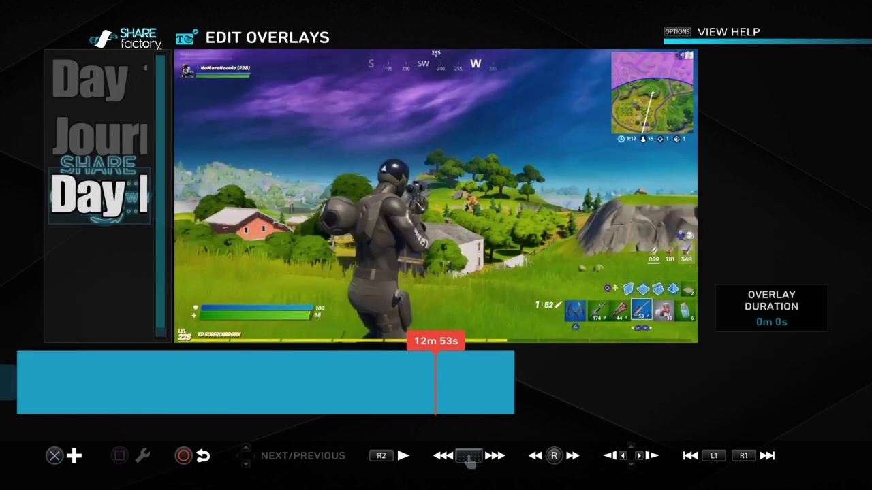
pyautogui.press('Right')
pyautogui.press('Right')
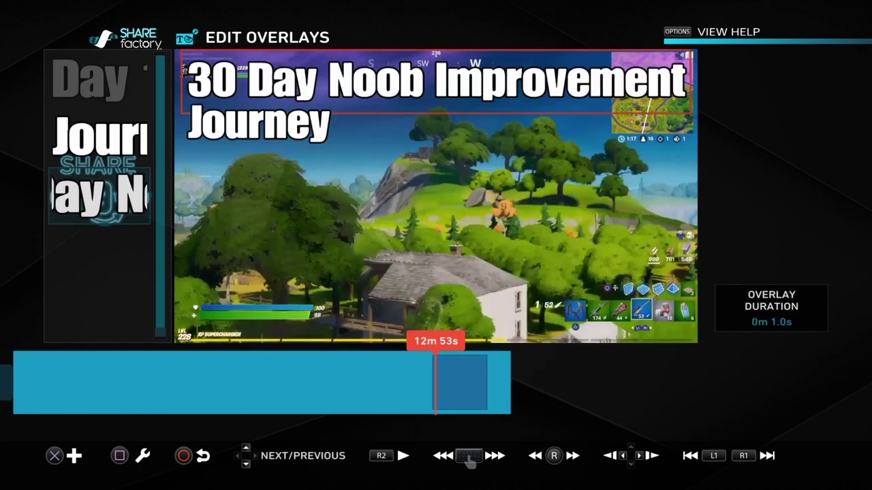
pyautogui.press('Left')
pyautogui.press('Left')
pyautogui.press('Right')
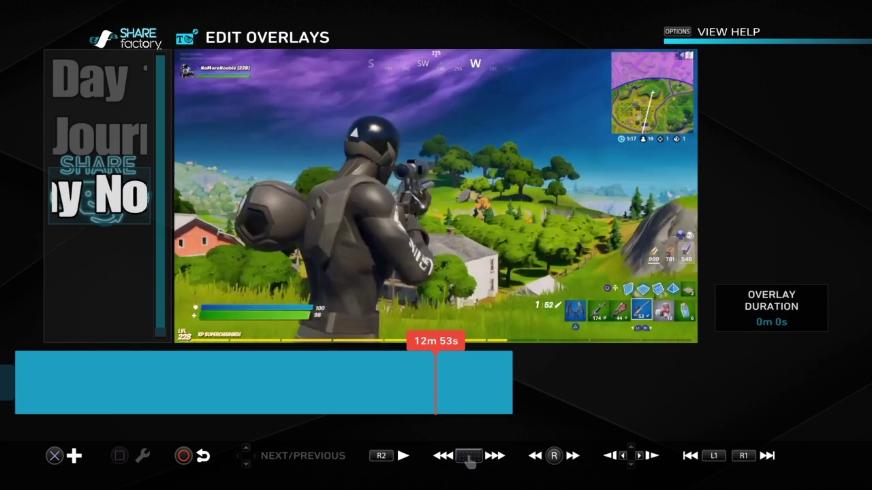
pyautogui.press('Right')
pyautogui.press('Left')
pyautogui.press('Right')
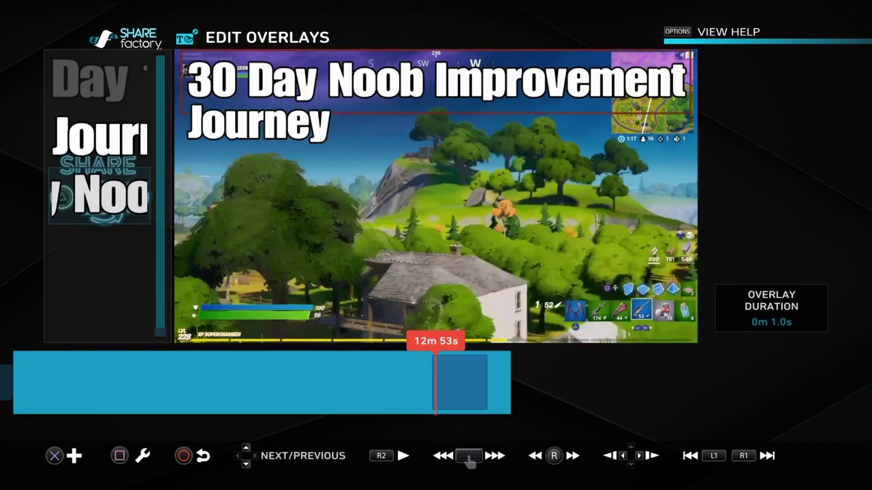
pyautogui.press('Return')
pyautogui.press('Return')
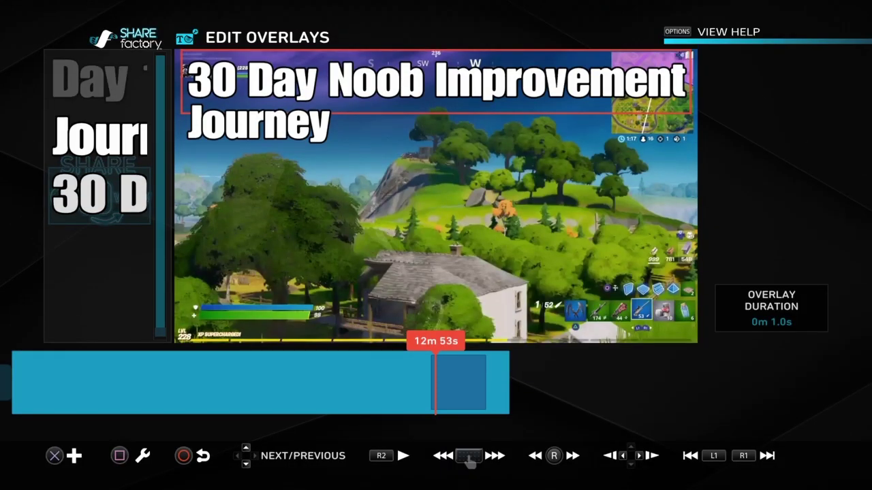
pyautogui.press('Return')
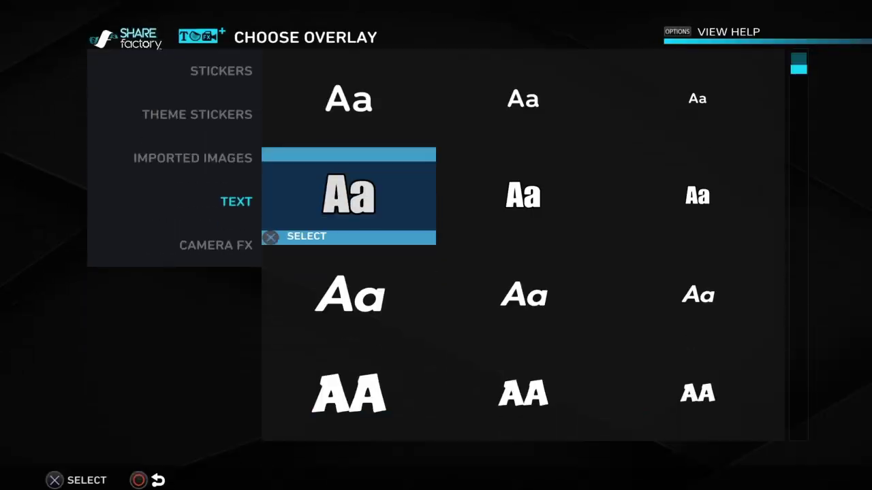
pyautogui.press('Escape')
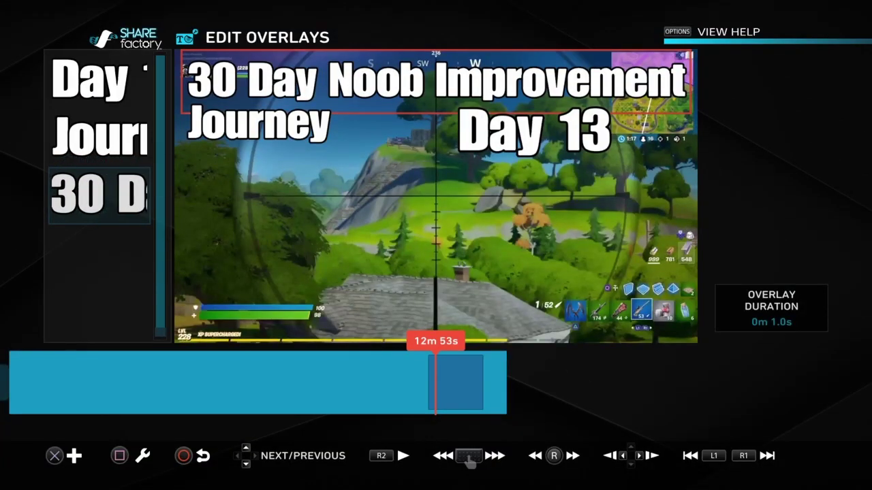
# - Extend the "30 Day Noob Improvement" overlay backwards to start at 12m 50s, giving it a duration of 3.8 s
pyautogui.press('Return')
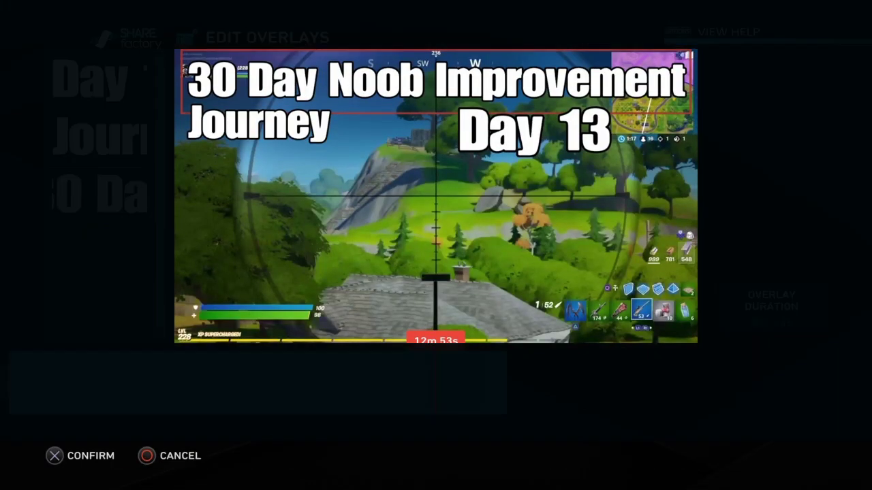
pyautogui.press('Up')
pyautogui.press('Down')
pyautogui.press('Return')
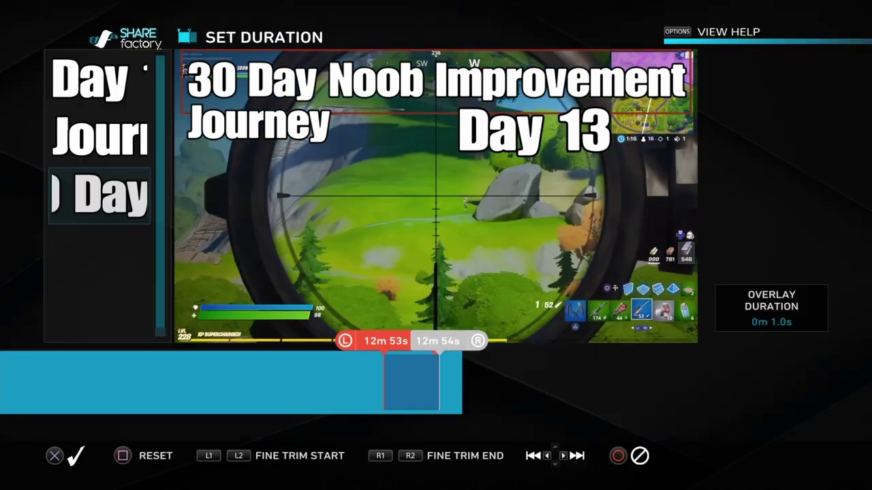
pyautogui.press('Left')
pyautogui.press('Left')
pyautogui.press('Left')
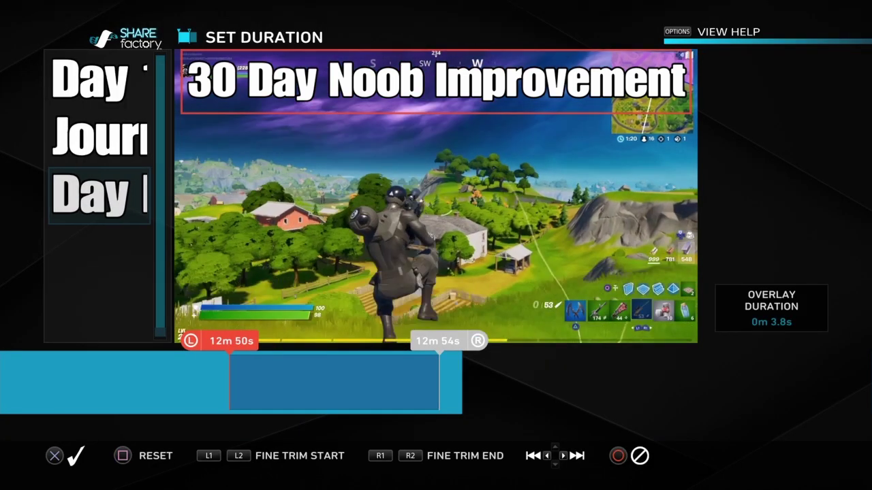
pyautogui.press('Return')
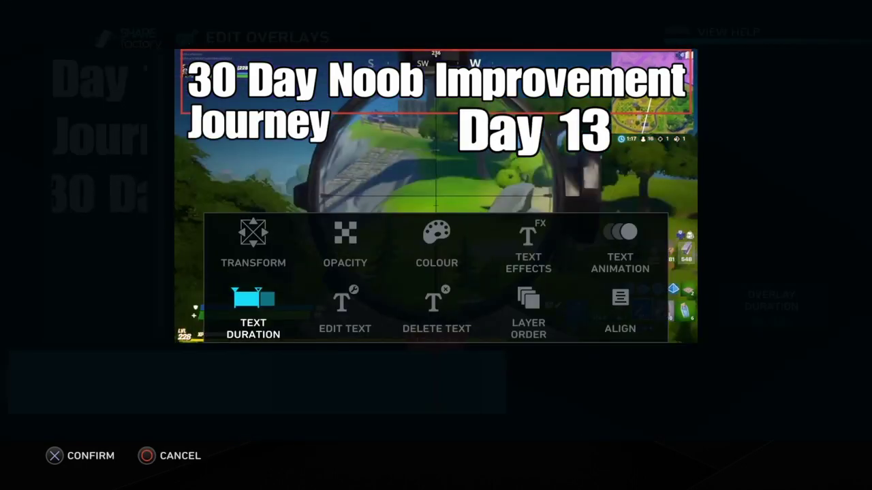
pyautogui.press('Up')
pyautogui.press('Down')
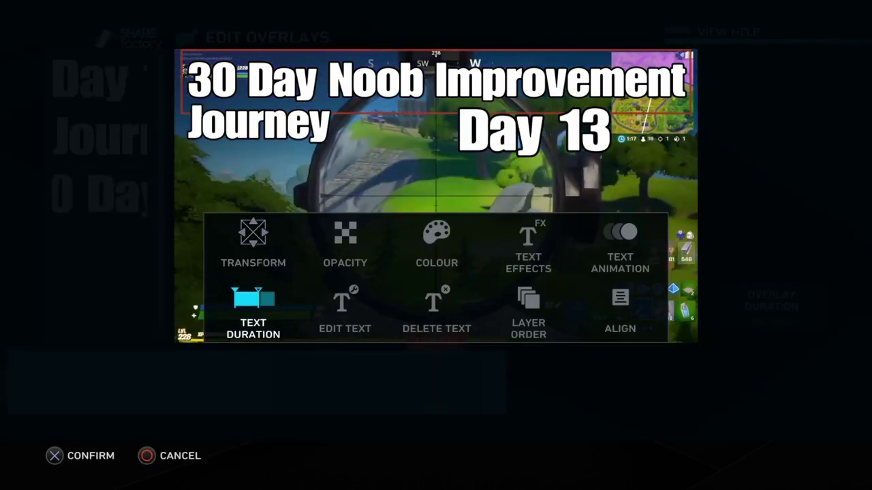
pyautogui.press('Escape')
# - Extend the "Journey" overlay backwards to start at 12m 45s, giving it a duration of 8.7 s
pyautogui.press('Up')
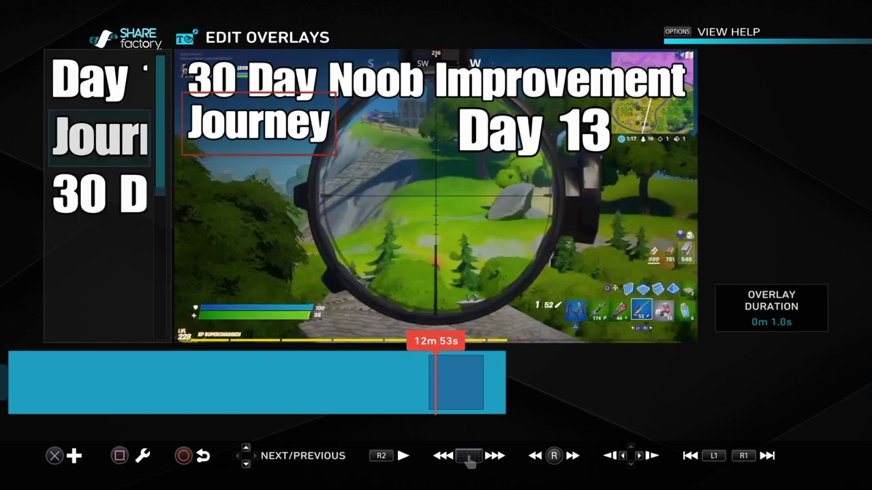
pyautogui.press('Return')
pyautogui.press('Escape')
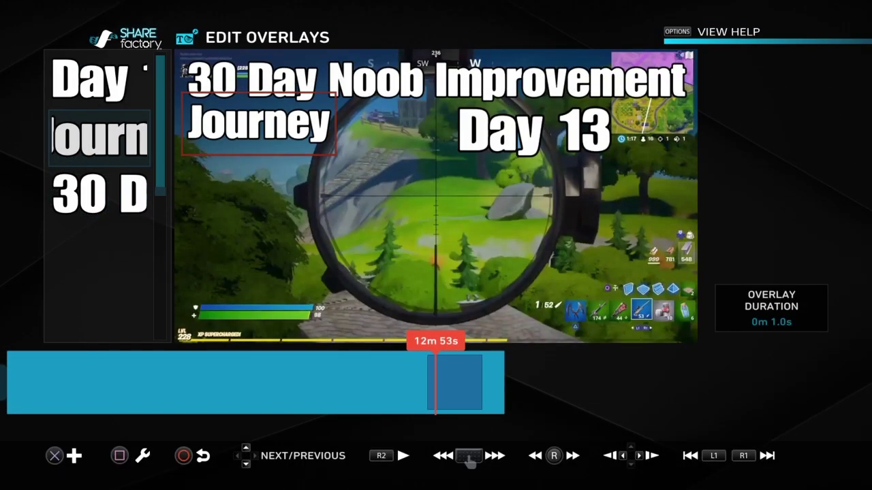
pyautogui.press('Return')
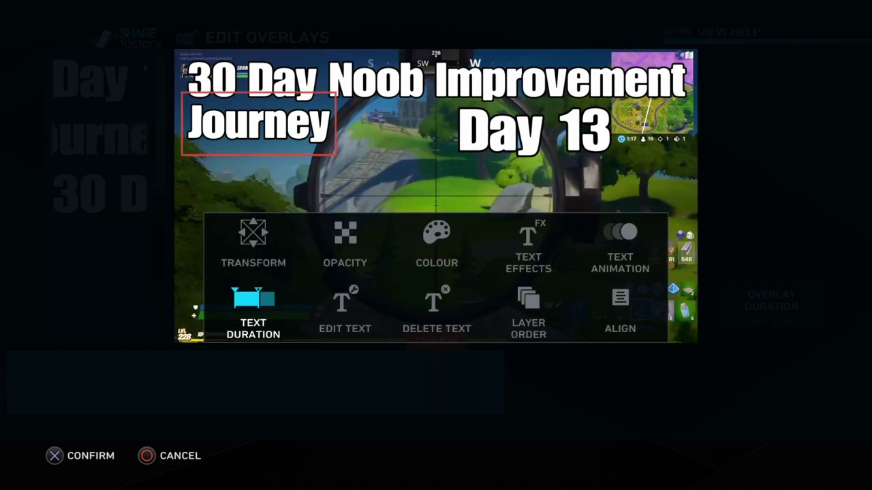
pyautogui.press('Return')
pyautogui.press('Left')
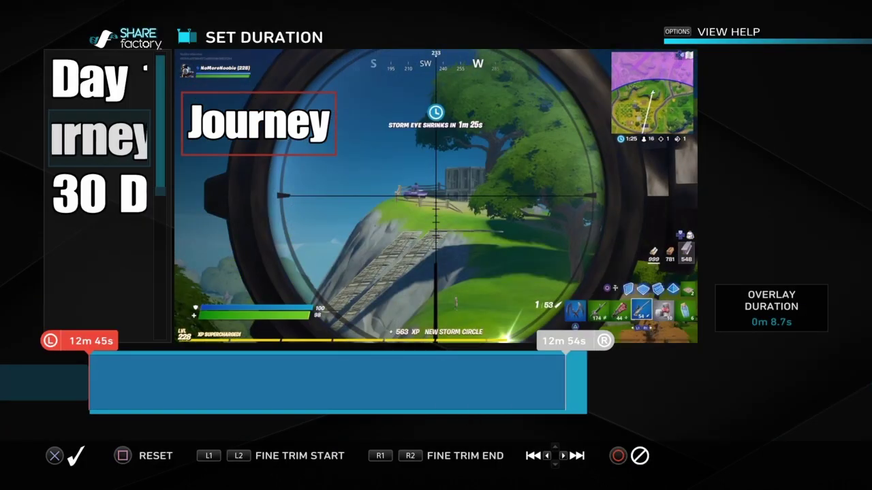
pyautogui.press('Tab')
pyautogui.press('Right')
pyautogui.press('Return')
pyautogui.press('Return')
pyautogui.press('Up')
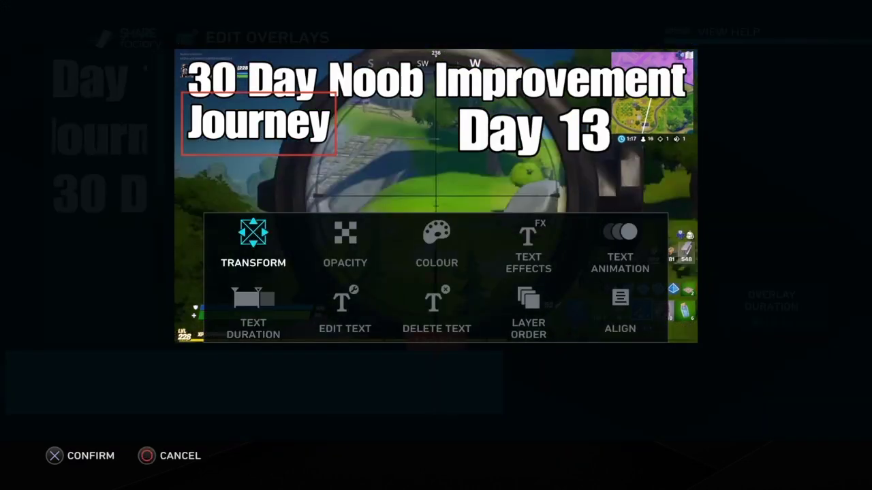
pyautogui.press('Right')
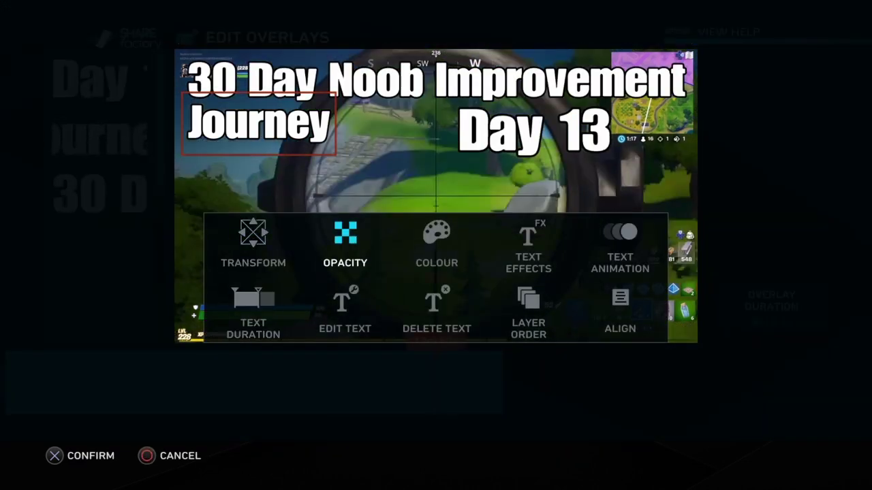
pyautogui.press('Left')
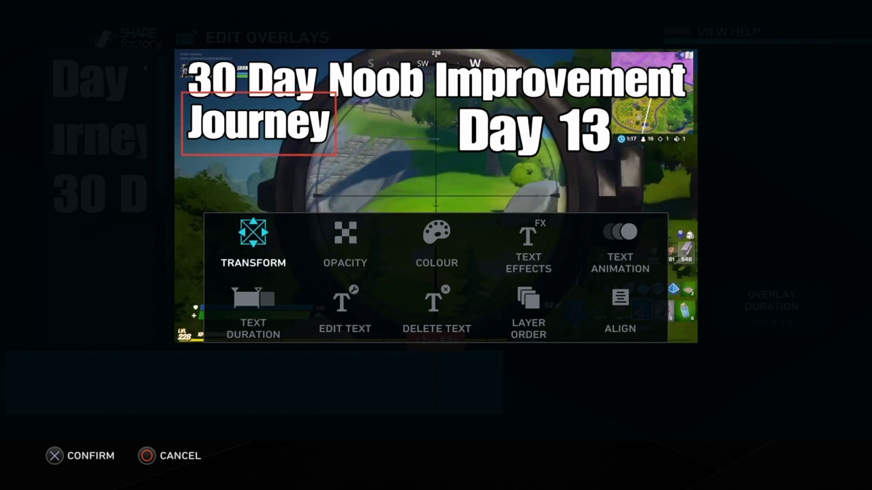
pyautogui.press('Escape')
# - Extend the "Day 13" overlay backwards to start at 12m 45s, giving it a duration of 8.7 s
pyautogui.press('Down')
pyautogui.press('Down')
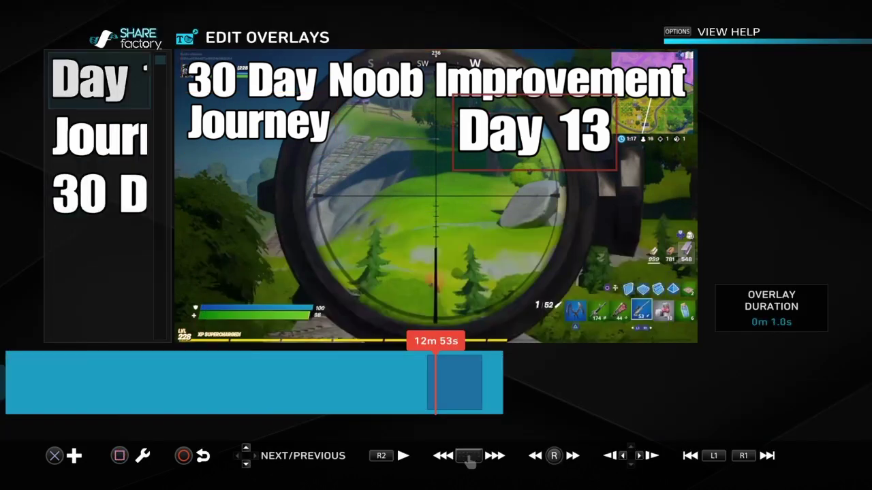
pyautogui.press('Return')
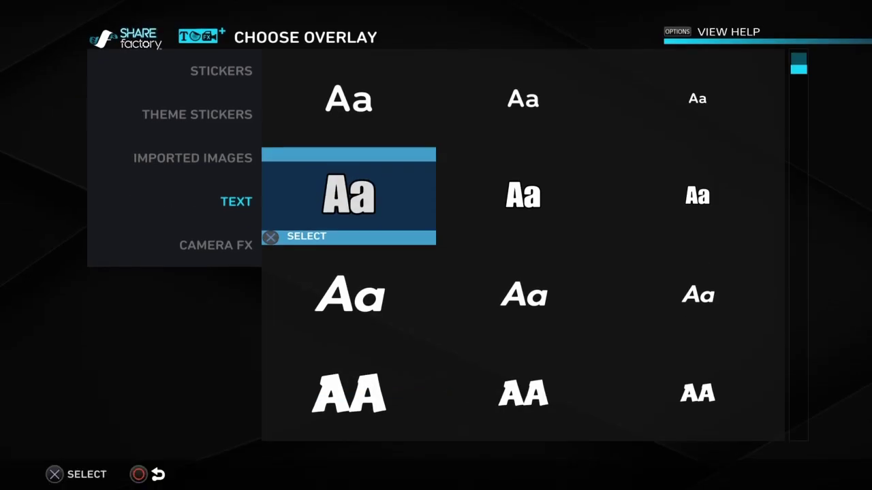
pyautogui.press('Escape')
pyautogui.press('Return')
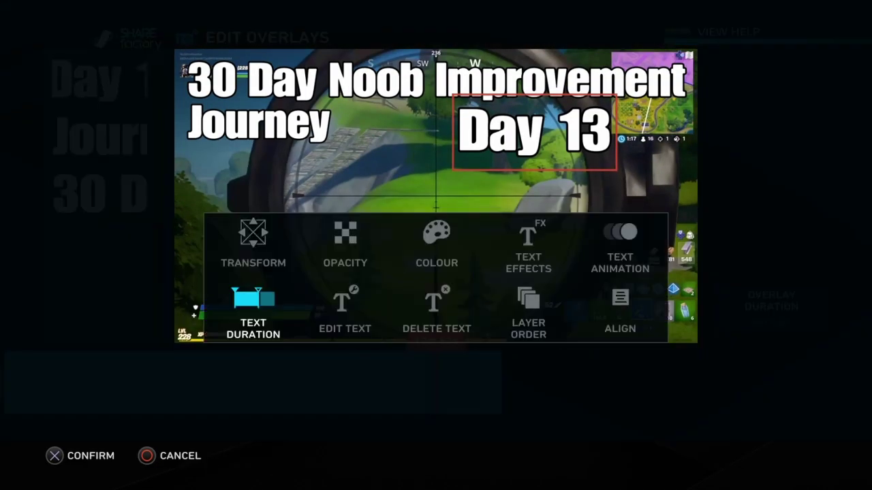
pyautogui.press('Return')
pyautogui.press('Left')
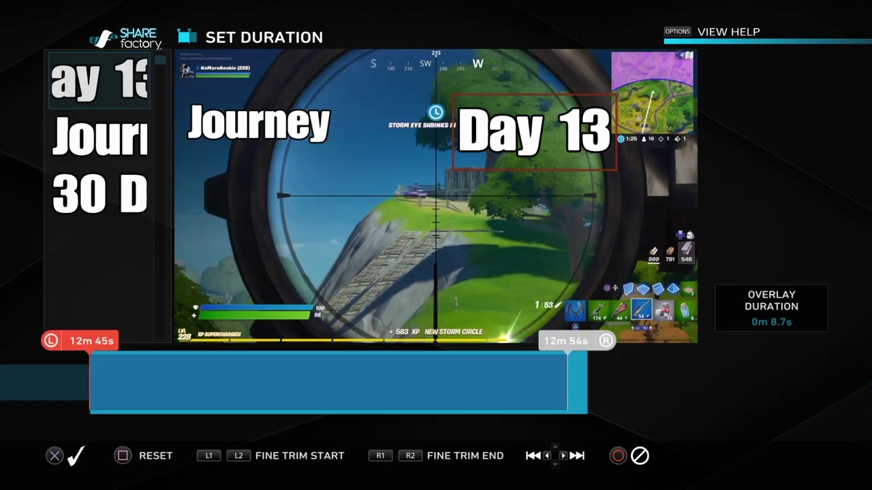
pyautogui.press('Return')
pyautogui.press('Escape')
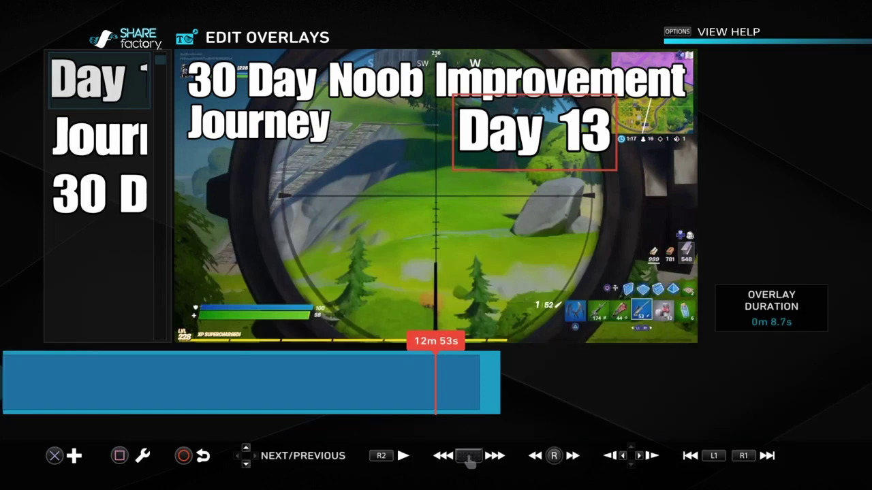
# - Step through the frames between 12m 52s and 12m 54s to check that all three text overlays appear together
pyautogui.press('Left')
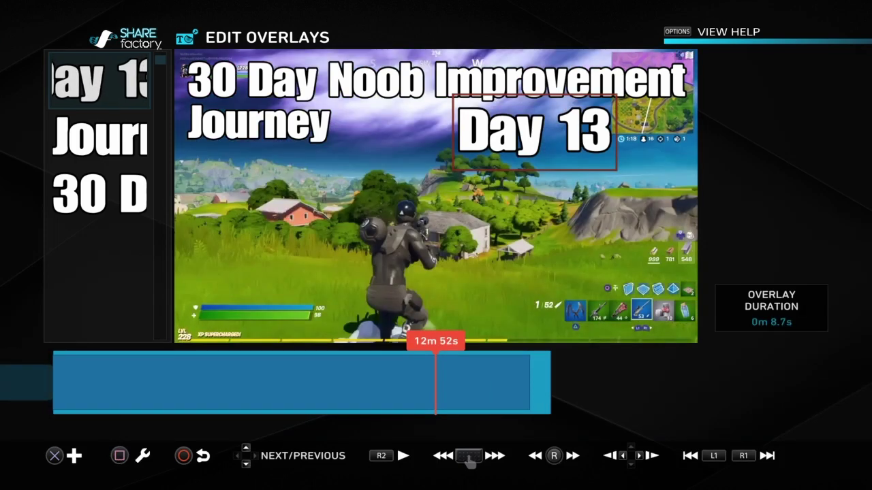
pyautogui.press('Right')
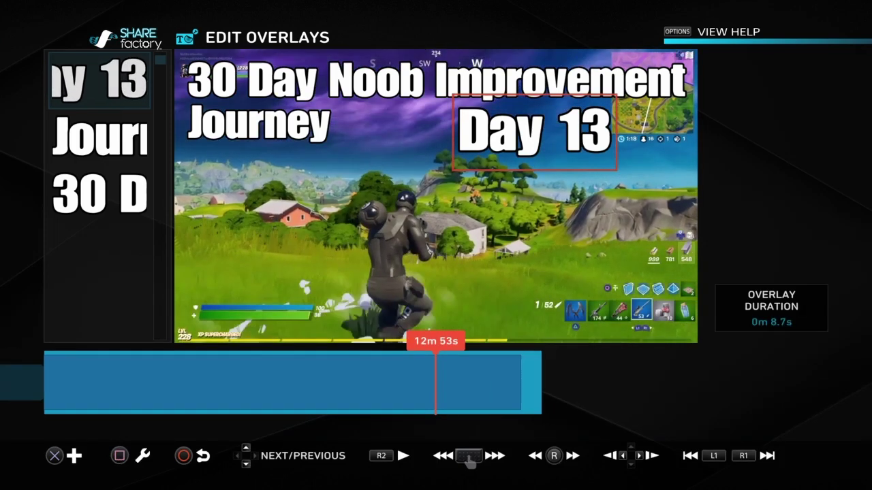
pyautogui.press('Right')
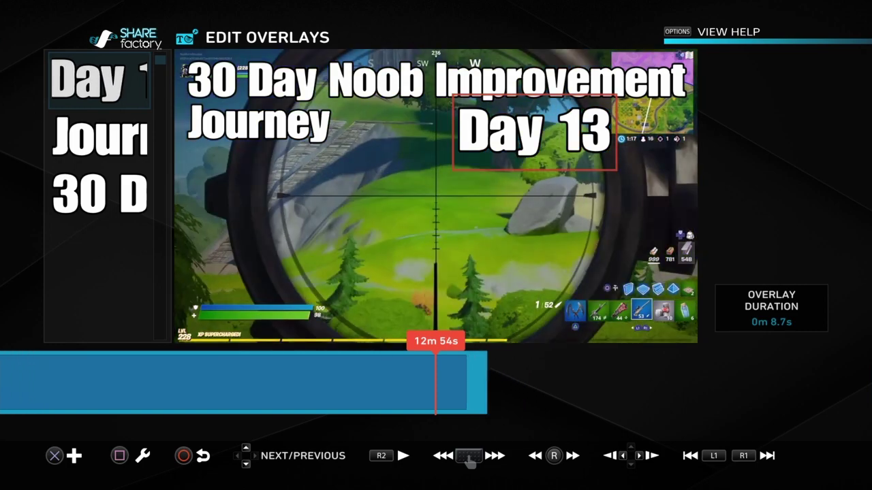
pyautogui.press('Left')
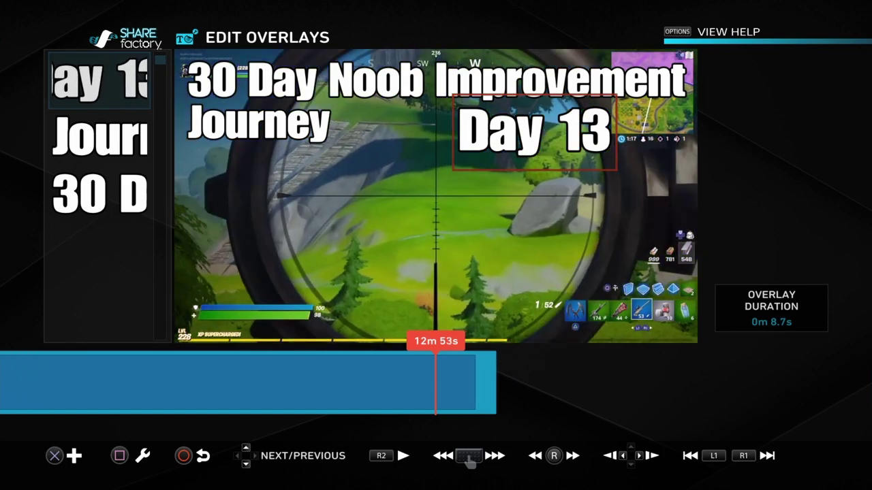
pyautogui.press('Left')
pyautogui.press('Left')
pyautogui.press('Left')
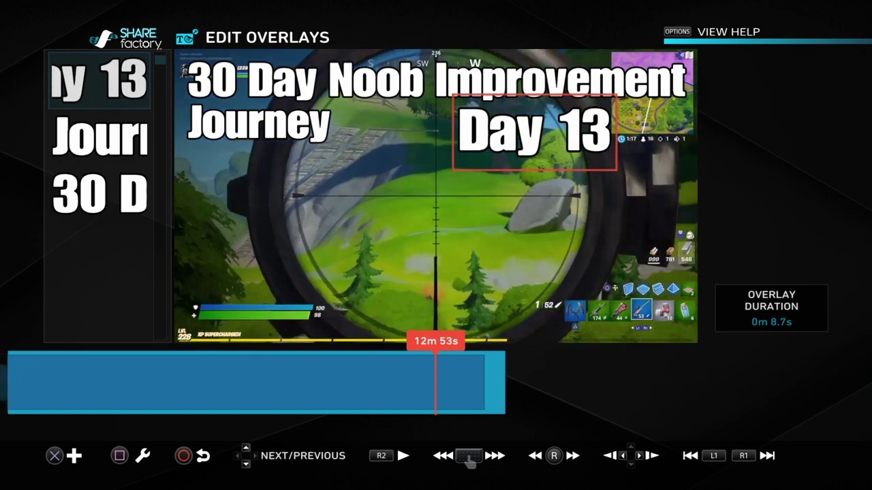
pyautogui.press('Left')
pyautogui.press('Left')
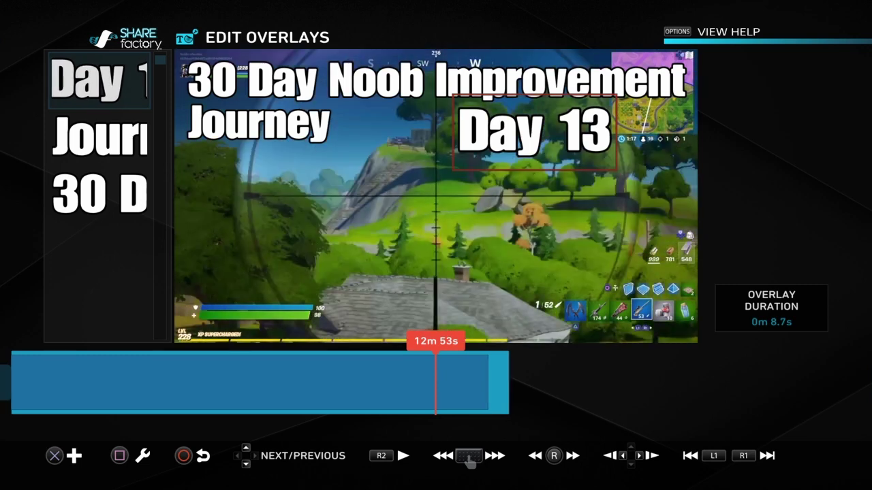
# - Add a text overlay reading "Passive" at 12m 53s in the large bold outlined font, with a duration of 1.0 s
pyautogui.press('Left')
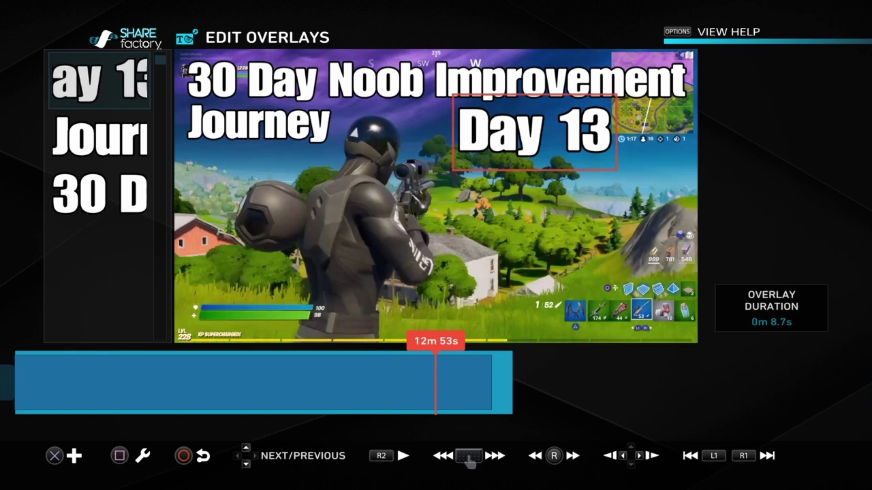
pyautogui.press('Return')
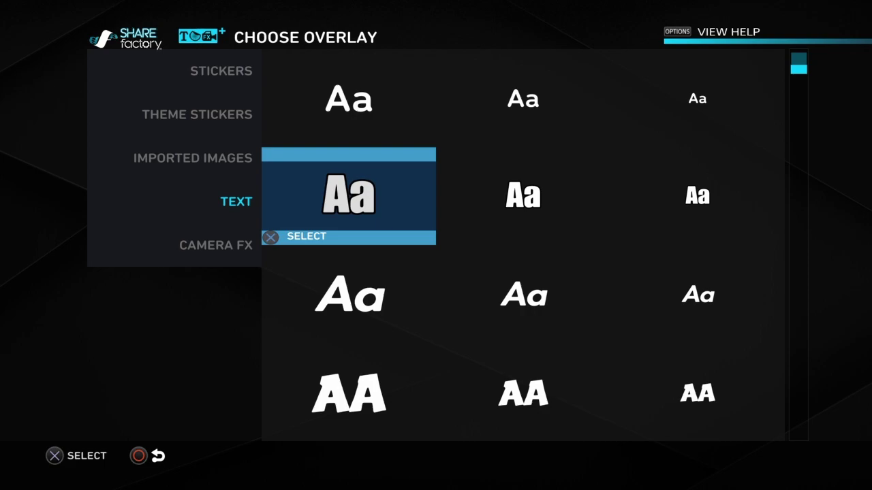
pyautogui.press('Return')
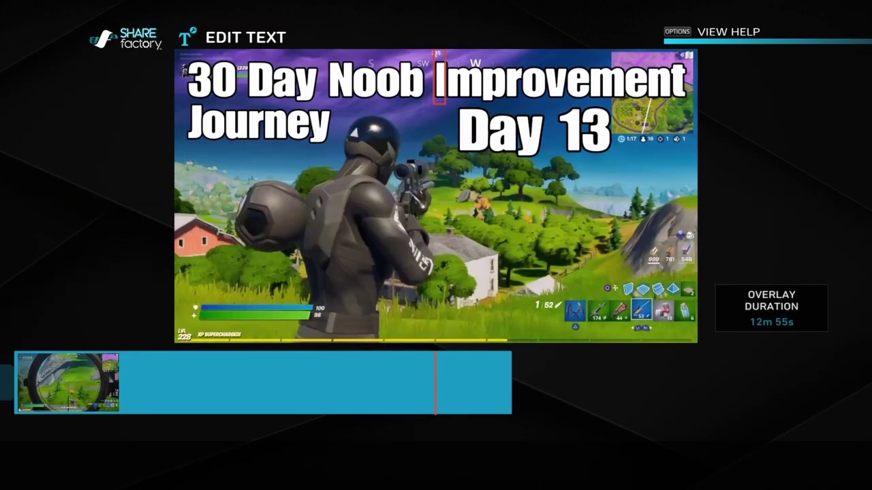
pyautogui.write('P')
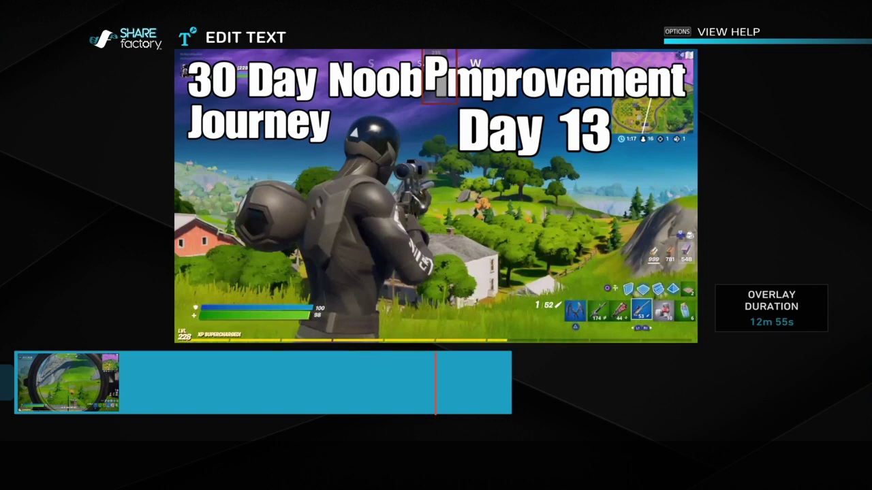
pyautogui.write('as')
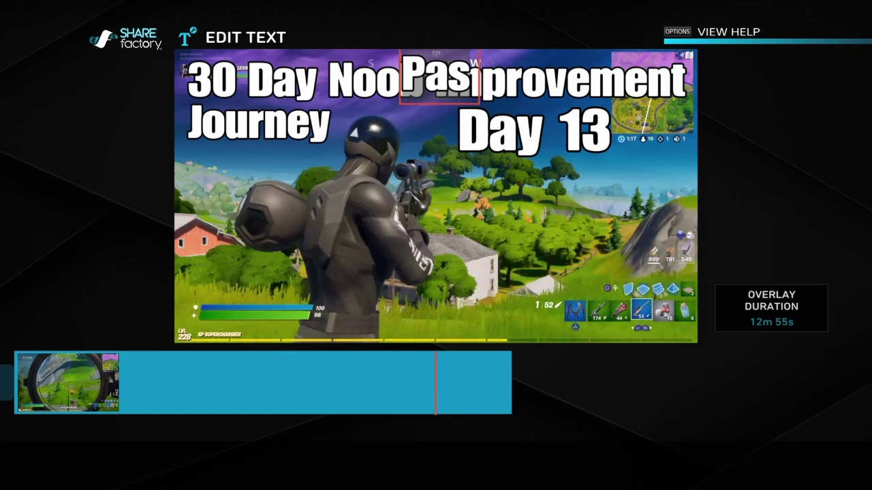
pyautogui.write('si')
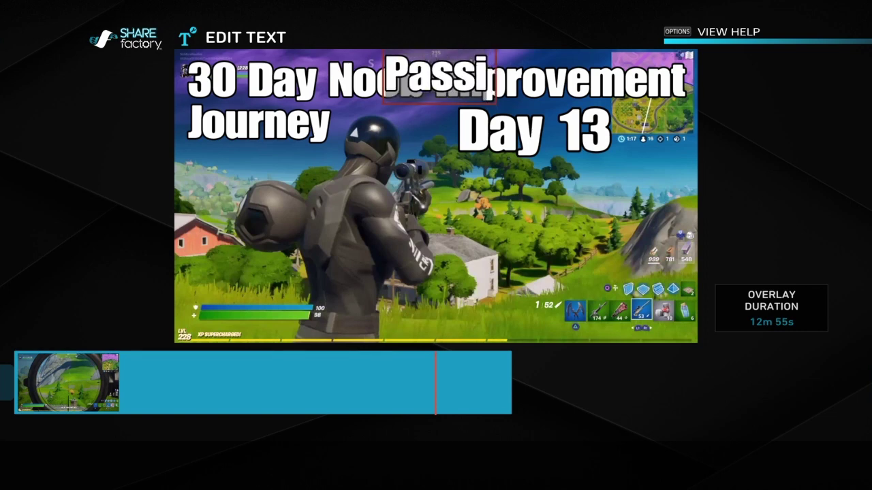
pyautogui.write('ve')
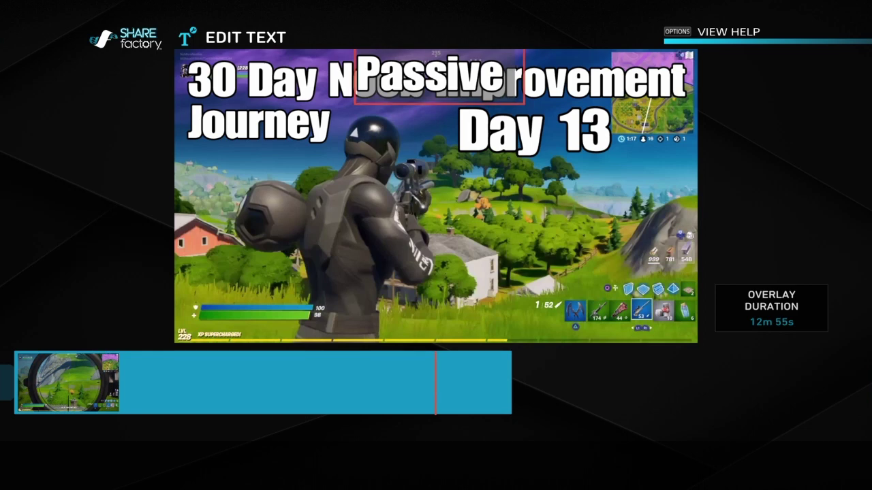
pyautogui.press('Return')
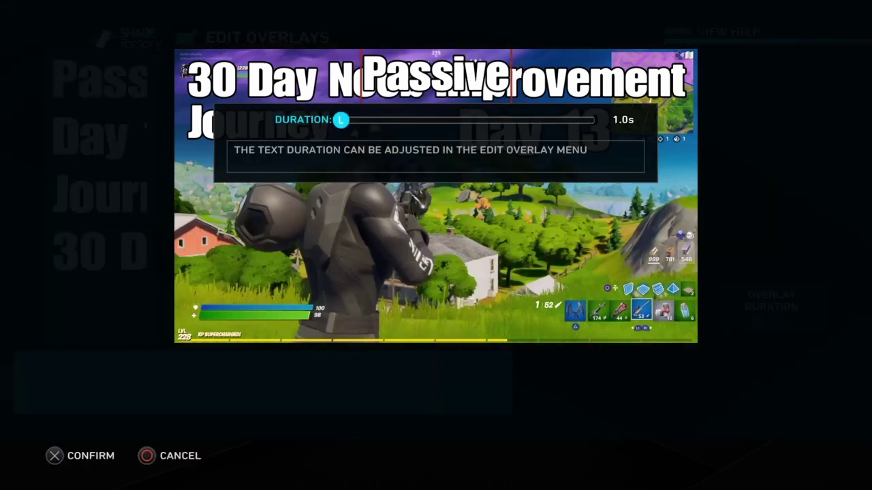
pyautogui.press('Return')
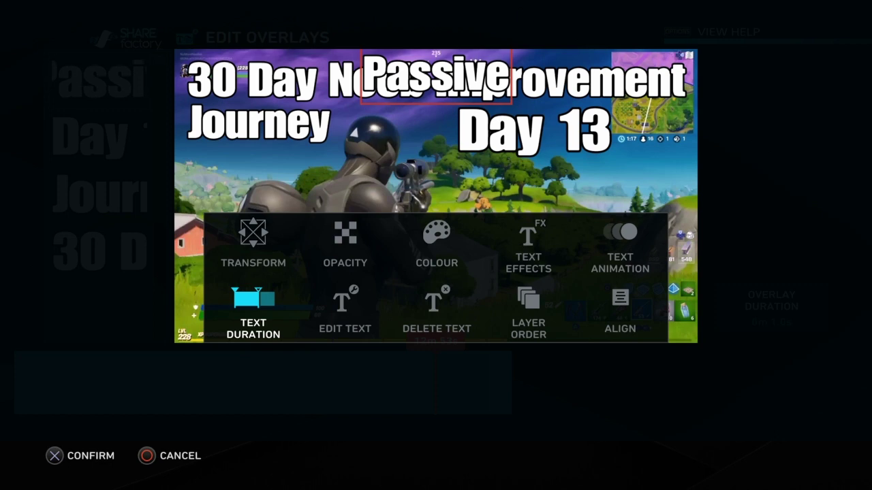
# - Extend the "Passive" overlay backwards to start at 12m 50s, giving it a duration of 3.9 s
pyautogui.press('Return')
pyautogui.press('Left')
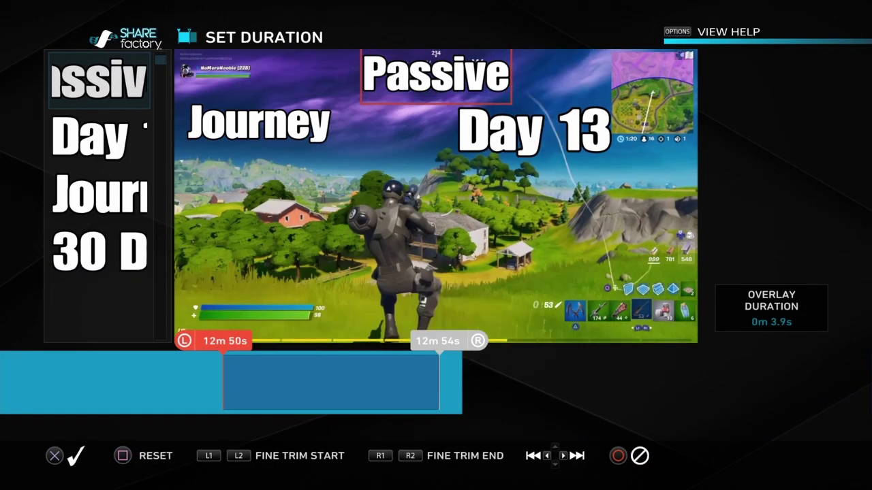
pyautogui.press('Return')
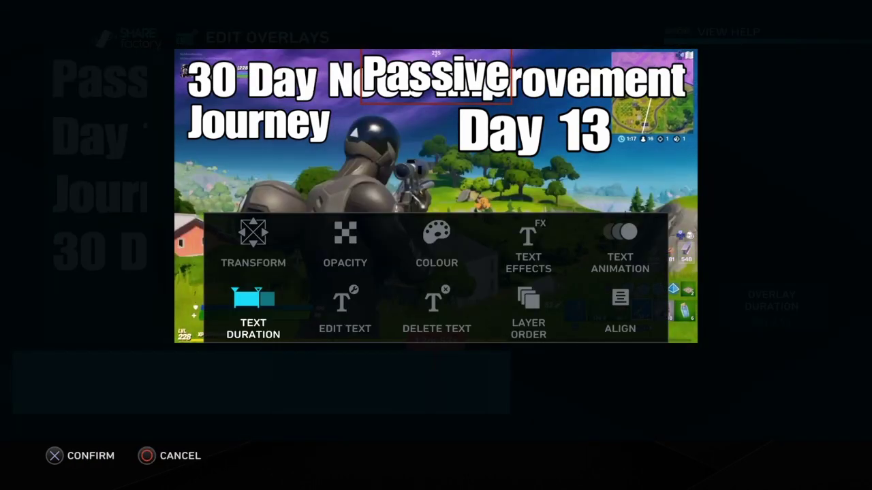
# - Move the "Passive" text down and across to sit below "Day 13", beside the character
pyautogui.press('Up')
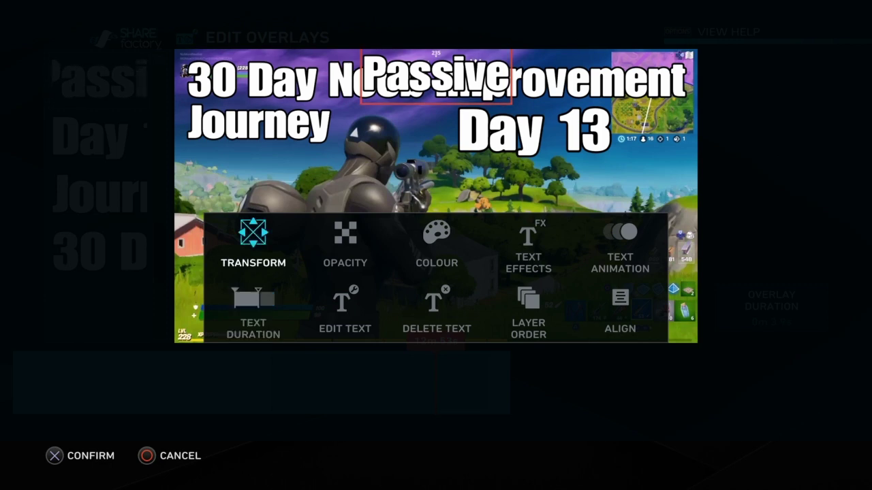
pyautogui.press('Down')
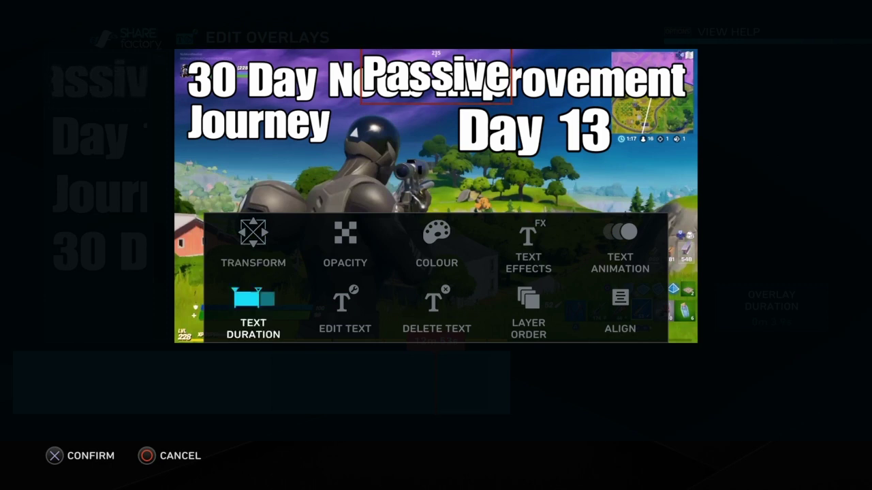
pyautogui.press('Up')
pyautogui.press('Return')
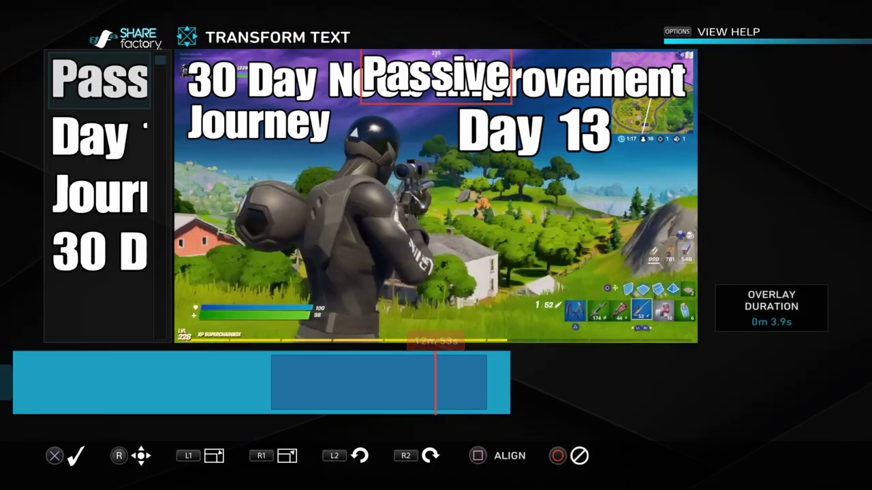
pyautogui.press('Right')
pyautogui.press('Down')
pyautogui.press('Left')
pyautogui.press('Down')
pyautogui.press('Down')
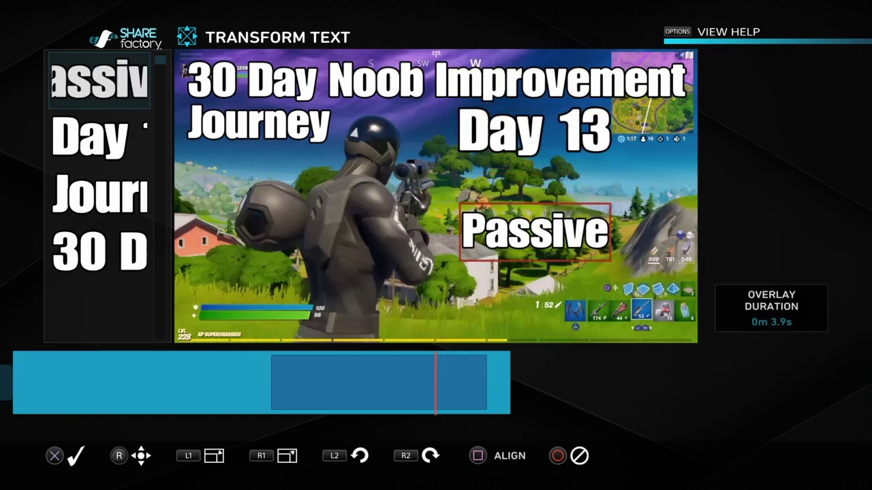
# - Enlarge the "Passive" text until it is wider than "Day 13" and align its left edge roughly with that text
pyautogui.press('L1')
pyautogui.press('pageup')
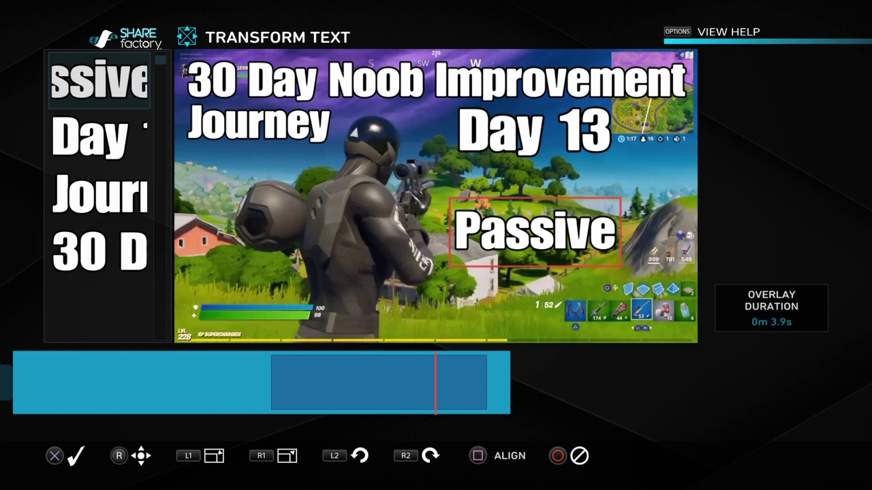
pyautogui.press('Right')
pyautogui.press('Down')
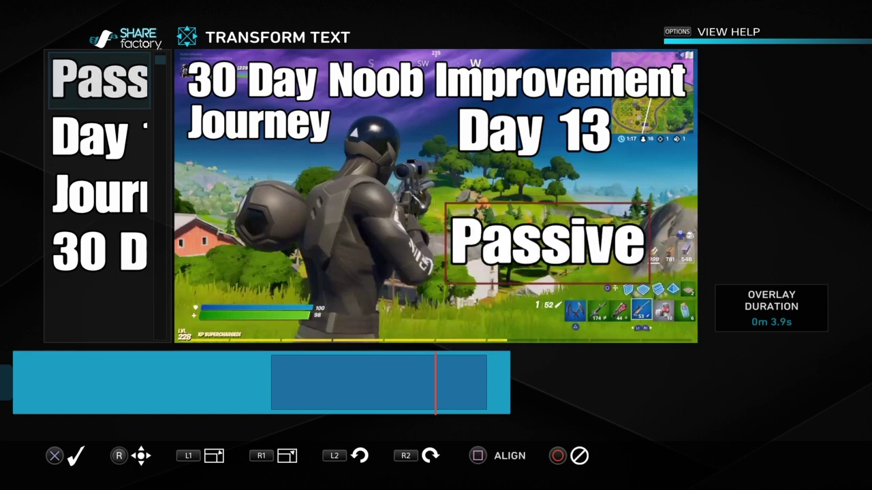
pyautogui.press('L1')
pyautogui.press('L1')
pyautogui.press('Right')
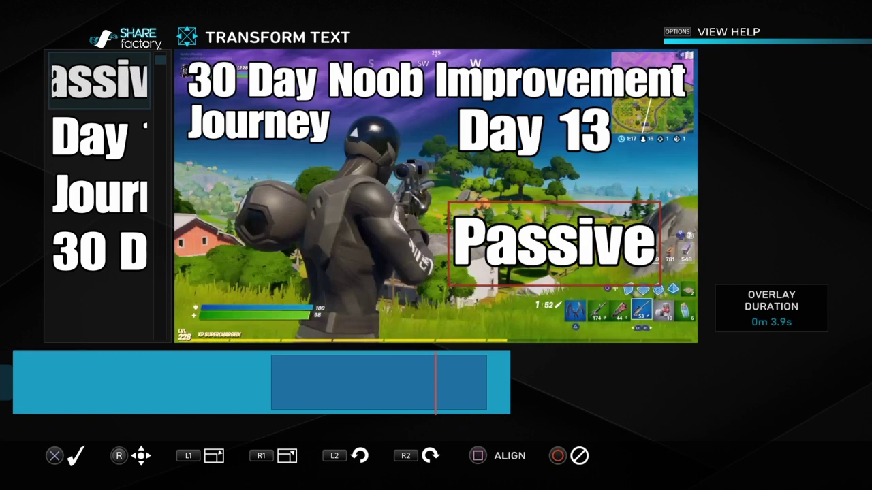
pyautogui.press('Return')
pyautogui.press('Escape')
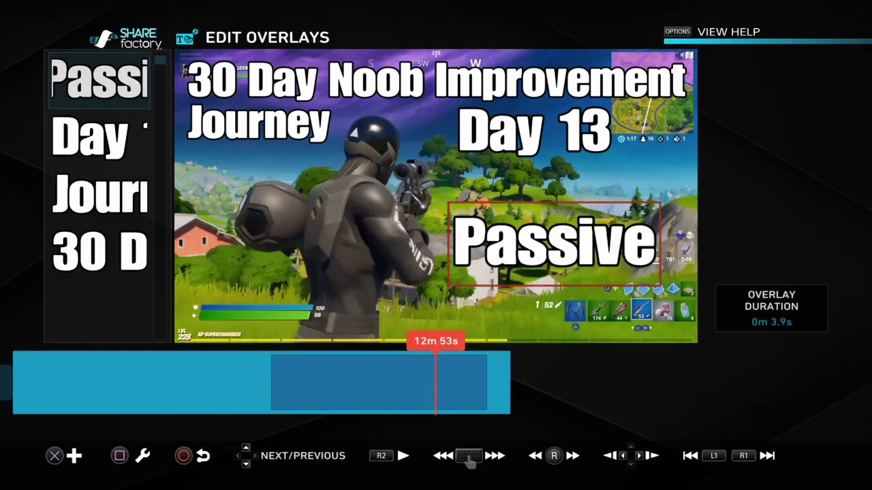
# - Add a text overlay reading "Win" at 12m 53s in the same bold outlined font, with a duration of 1.0 s
pyautogui.press('Return')
pyautogui.press('Return')
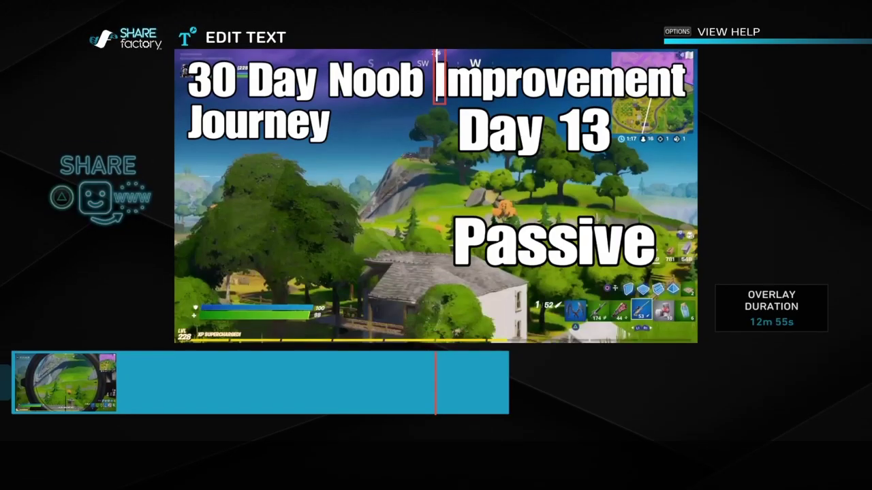
pyautogui.write('W')
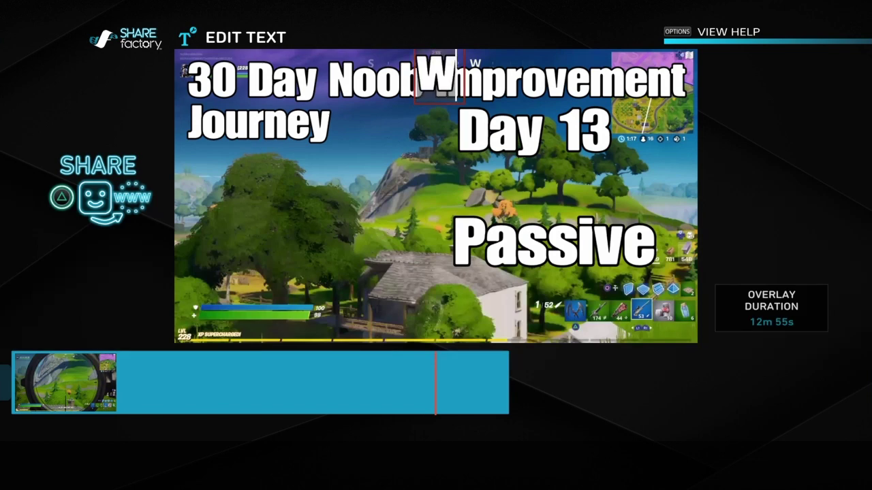
pyautogui.write('in')
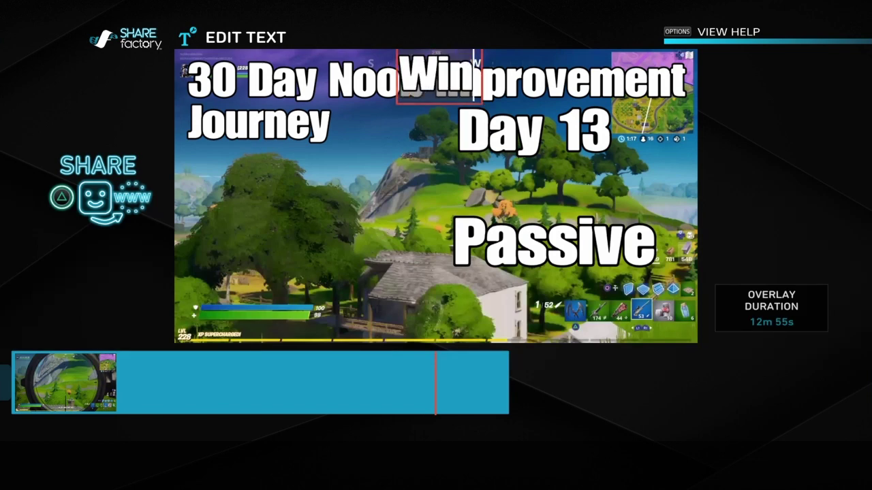
pyautogui.press('Return')
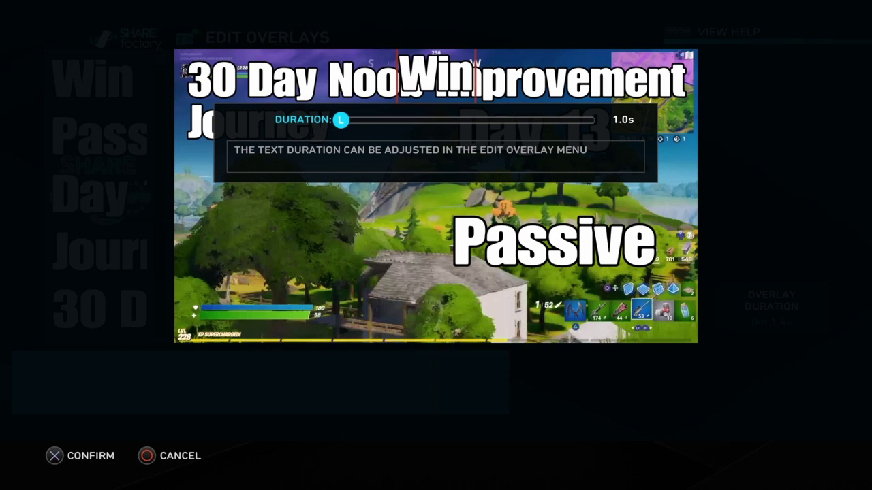
pyautogui.press('Return')
# - Move the "Win" text directly beneath "Passive", enlarge it to match and line up the left edges
pyautogui.press('Down')
pyautogui.press('Up')
pyautogui.press('Return')
pyautogui.press('Down')
pyautogui.press('Down')
pyautogui.press('Right')
pyautogui.press('L1')
pyautogui.press('Down')
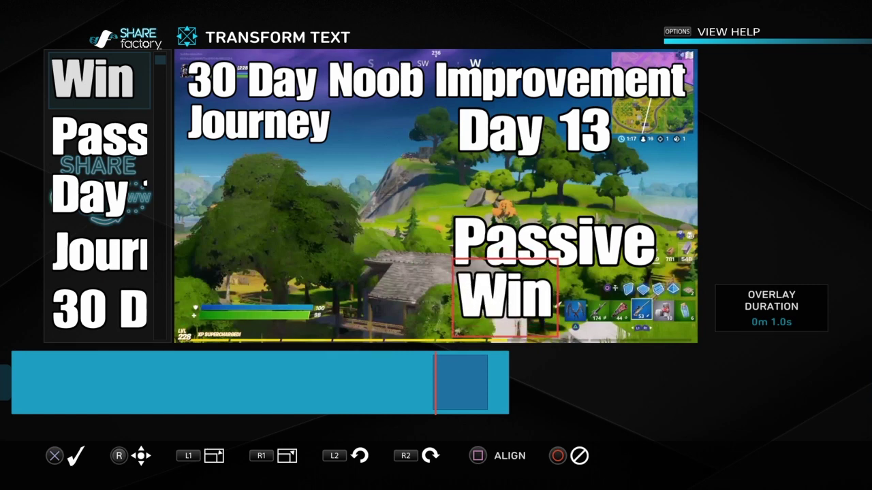
pyautogui.press('Down')
pyautogui.press('Left')
pyautogui.press('Right')
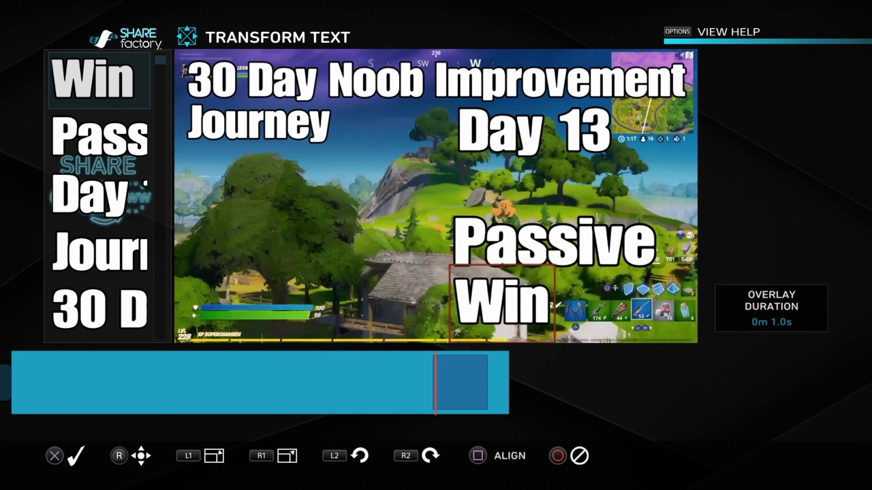
pyautogui.press('Return')
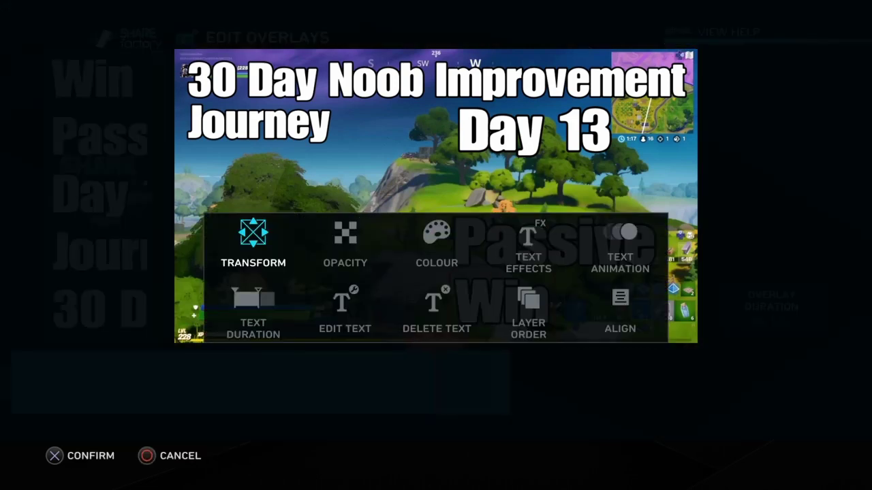
# - Extend the "Win" overlay backwards to start at 12m 50s, giving it a duration of 4.2 s
pyautogui.press('Down')
pyautogui.press('Return')
pyautogui.press('Left')
pyautogui.press('Left')
pyautogui.press('Left')
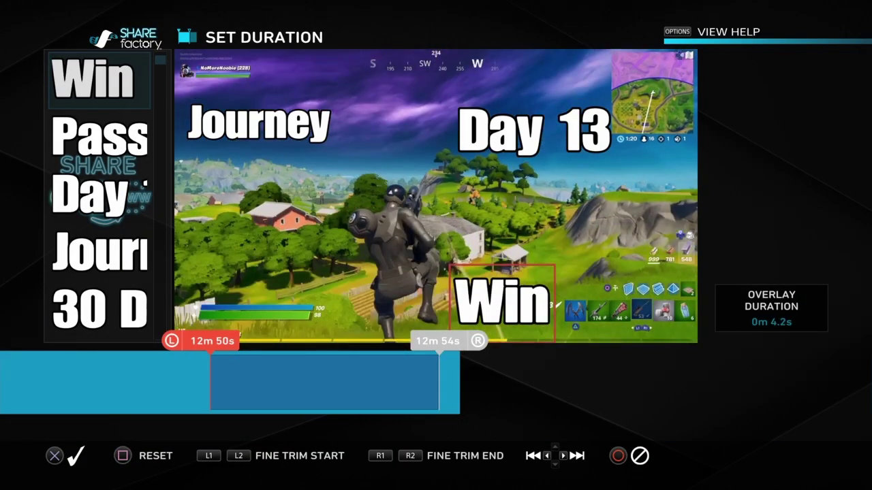
pyautogui.press('Return')
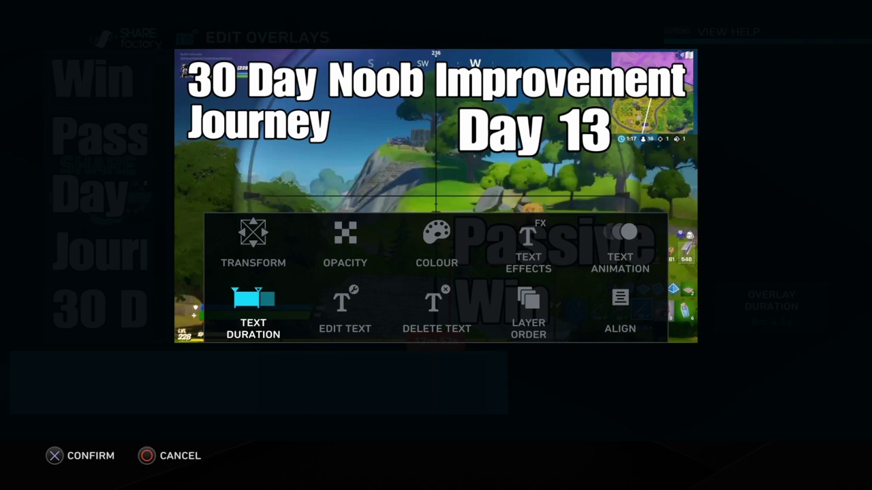
pyautogui.press('Escape')
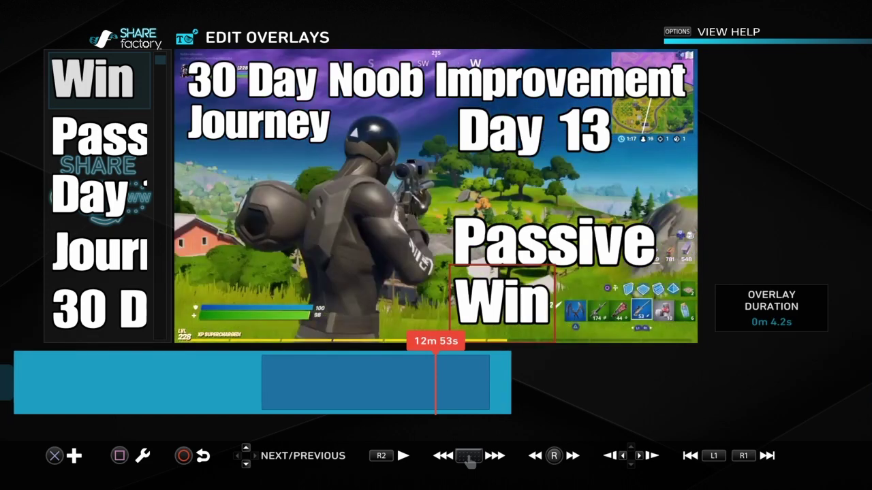
# - Change the colour of the "Win" text to the preset yellow
pyautogui.press('Return')
pyautogui.press('Up')
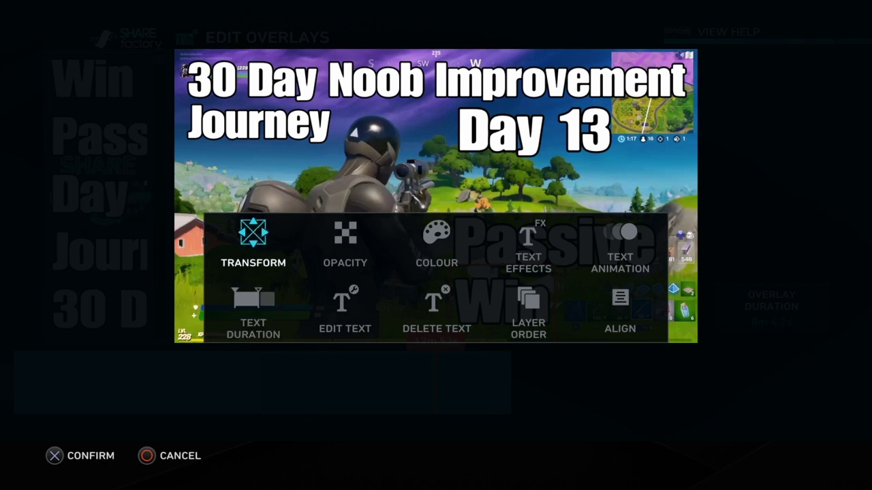
pyautogui.press('Right')
pyautogui.press('Right')
pyautogui.press('Return')
pyautogui.press('Down')
pyautogui.press('Down')
pyautogui.press('Down')
pyautogui.press('Down')
pyautogui.press('Right')
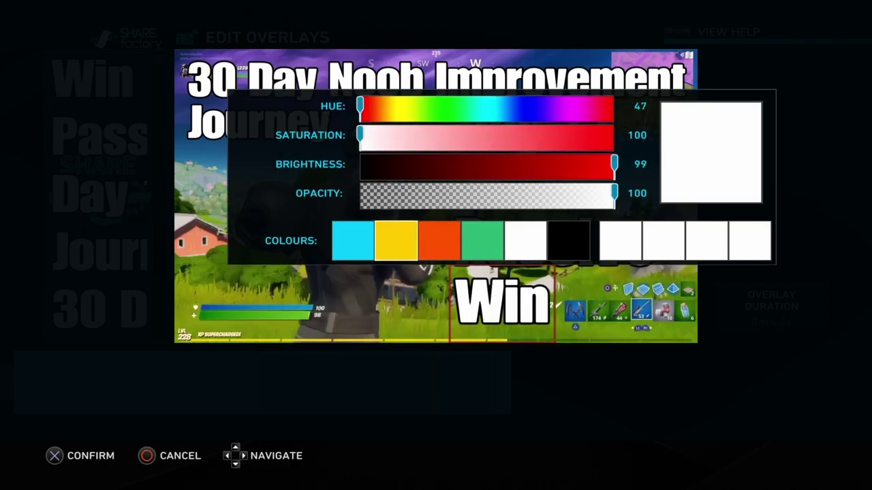
pyautogui.press('Return')
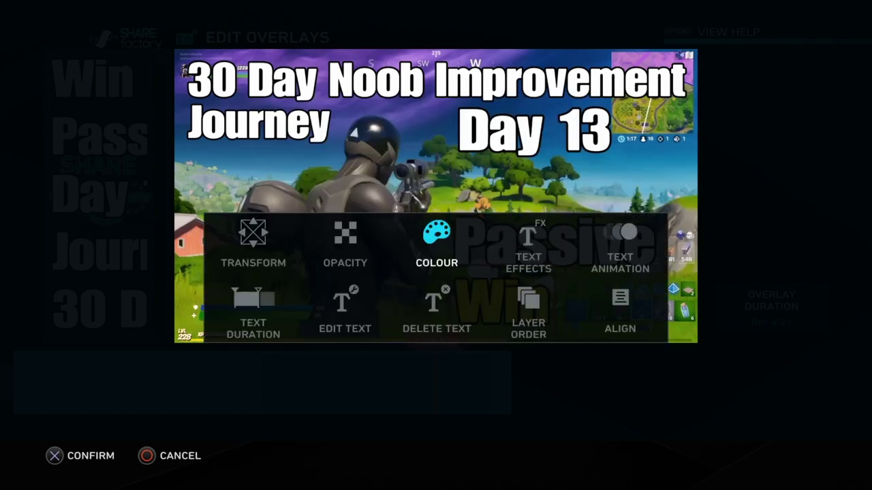
# - Preview the available text effects on the "Win" overlay, keeping the plain style with the black outline
pyautogui.press('Right')
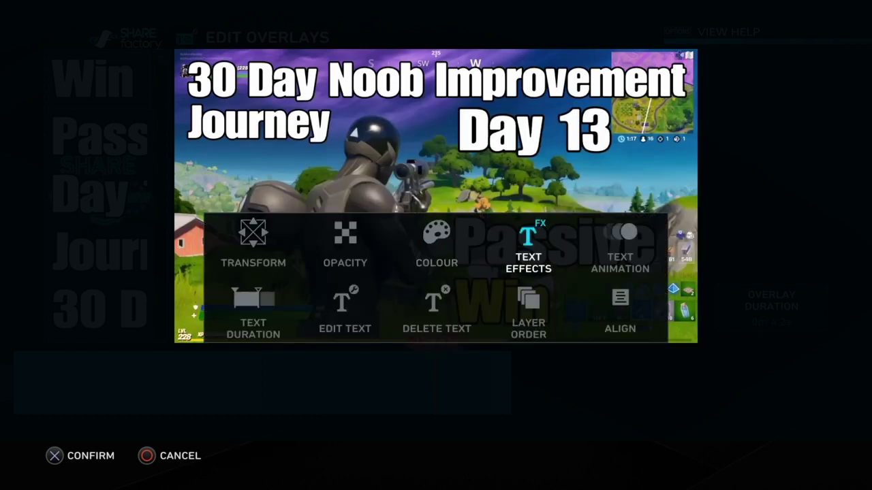
pyautogui.press('Return')
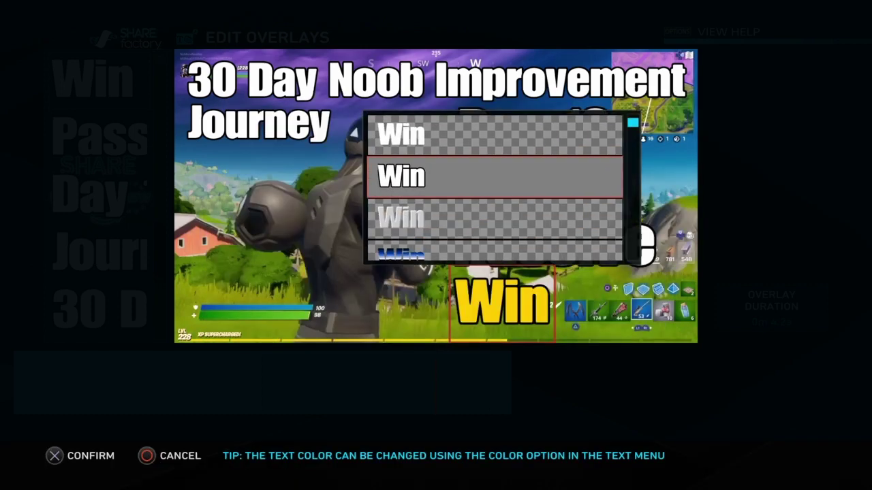
pyautogui.press('Up')
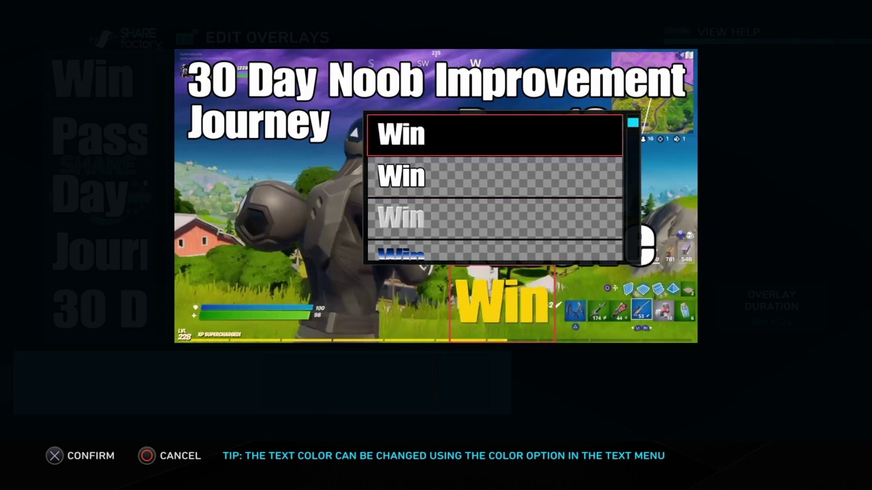
pyautogui.press('Down')
pyautogui.press('Down')
pyautogui.press('Down')
pyautogui.press('Down')
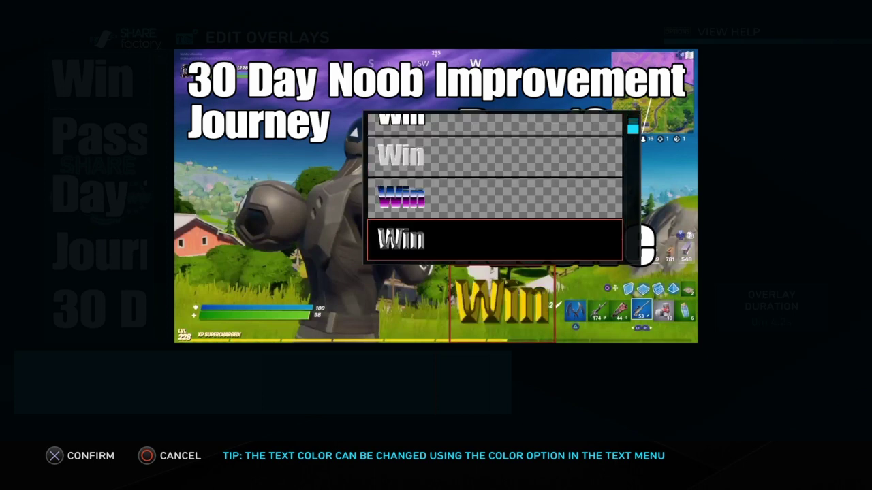
pyautogui.press('Down')
pyautogui.press('Down')
pyautogui.press('Up')
pyautogui.press('Up')
pyautogui.press('Up')
pyautogui.press('Up')
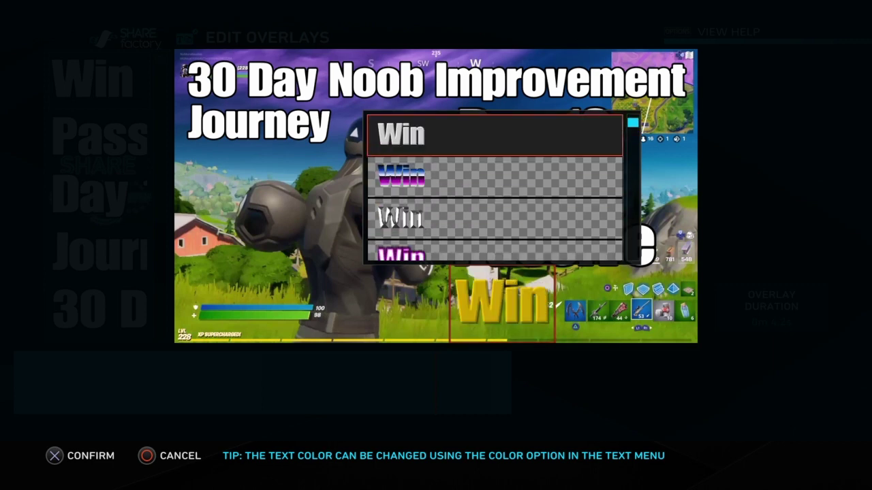
pyautogui.press('Up')
pyautogui.press('Down')
pyautogui.press('Down')
pyautogui.press('Down')
pyautogui.press('Down')
pyautogui.press('Down')
pyautogui.press('Down')
pyautogui.press('Down')
pyautogui.press('Down')
pyautogui.press('Down')
pyautogui.press('Down')
pyautogui.press('Down')
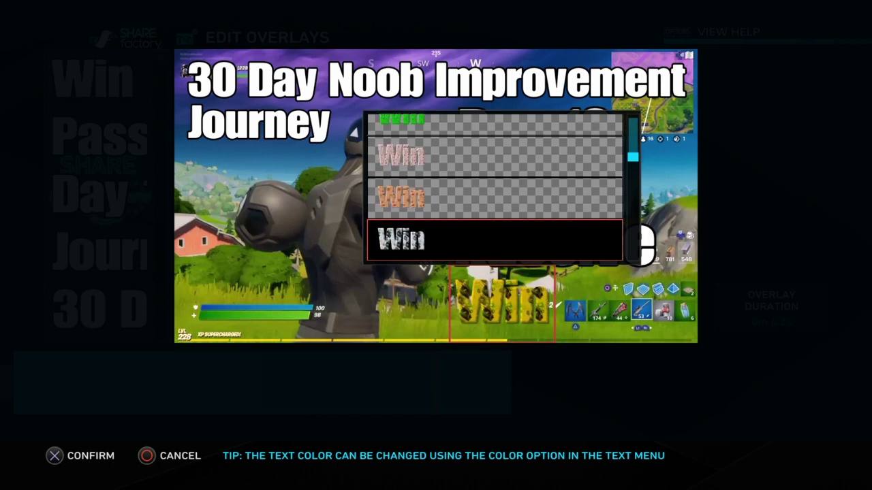
pyautogui.press('Down')
pyautogui.press('Down')
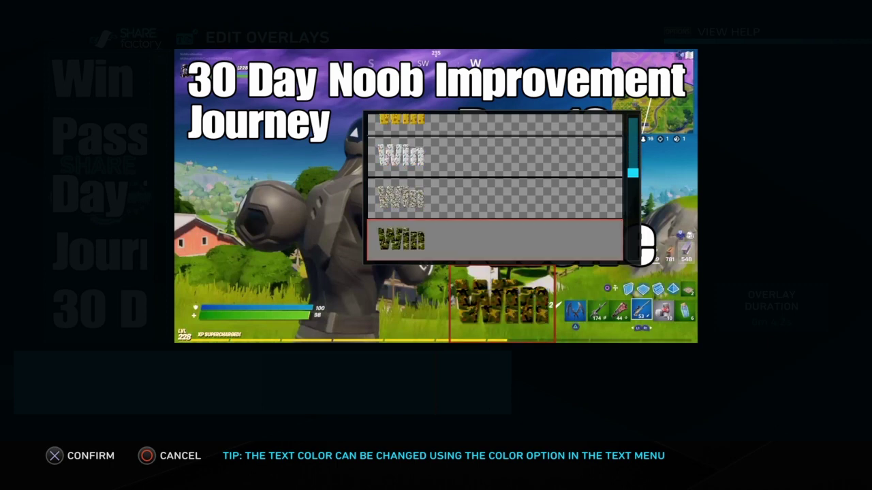
pyautogui.press('Down')
pyautogui.press('Down')
pyautogui.press('Down')
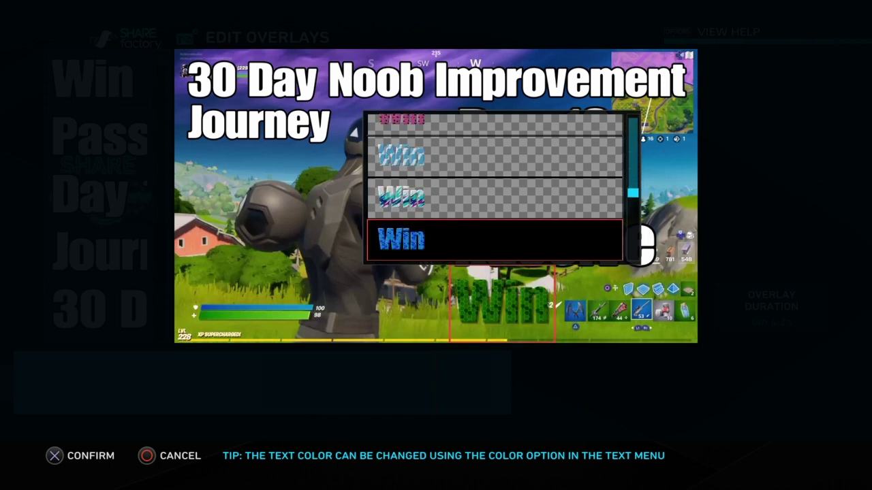
pyautogui.press('Down')
pyautogui.press('Down')
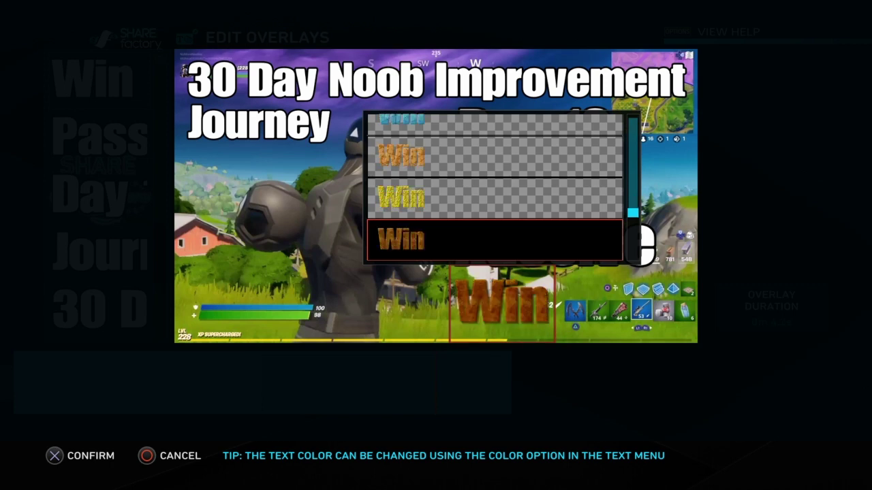
pyautogui.press('Up')
pyautogui.press('Up')
pyautogui.press('Up')
pyautogui.press('Up')
pyautogui.press('Up')
pyautogui.press('Up')
pyautogui.press('Up')
pyautogui.press('Up')
pyautogui.press('Up')
pyautogui.press('Up')
pyautogui.press('Up')
pyautogui.press('Up')
pyautogui.press('Up')
pyautogui.press('Up')
pyautogui.press('Up')
pyautogui.press('Up')
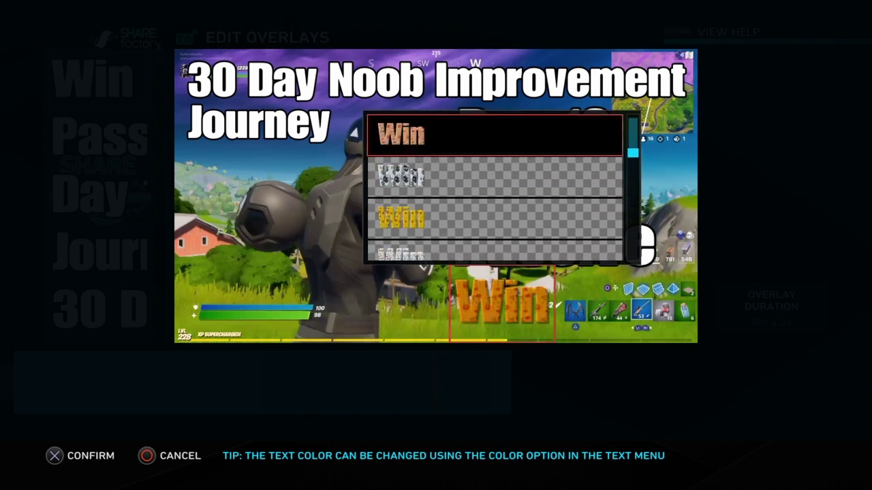
pyautogui.press('Up')
pyautogui.press('Up')
pyautogui.press('Up')
pyautogui.press('Up')
pyautogui.press('Up')
pyautogui.press('Up')
pyautogui.press('Up')
pyautogui.press('Up')
pyautogui.press('Up')
pyautogui.press('Up')
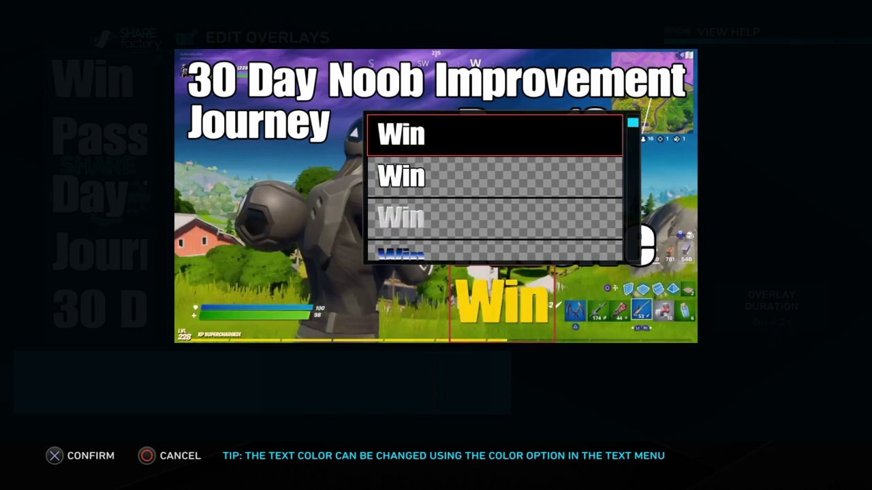
pyautogui.press('Down')
pyautogui.press('Down')
pyautogui.press('Down')
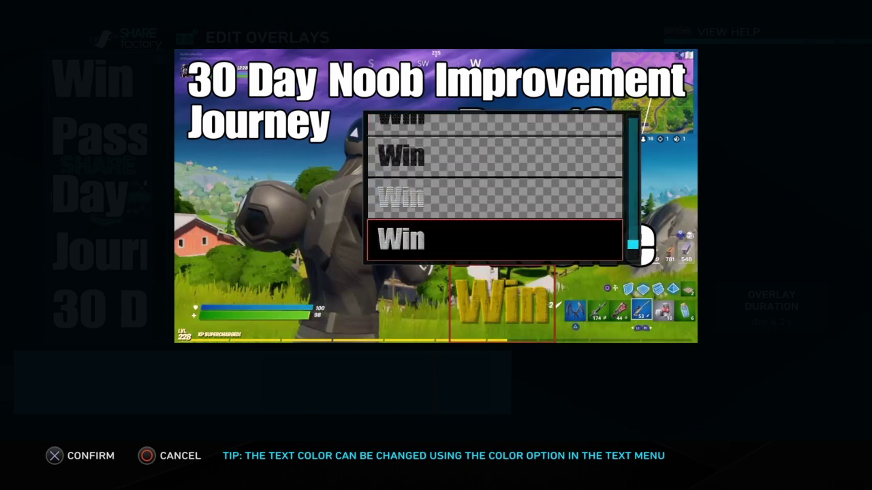
pyautogui.press('Down')
pyautogui.press('Down')
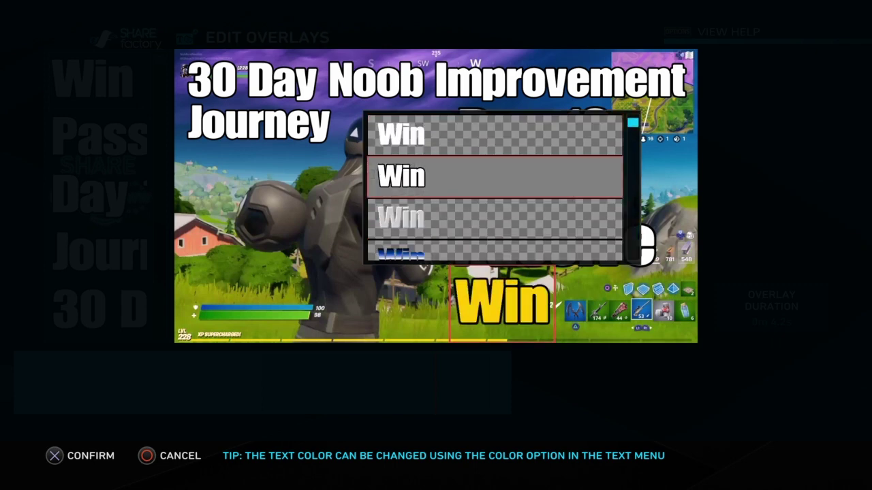
pyautogui.press('Return')
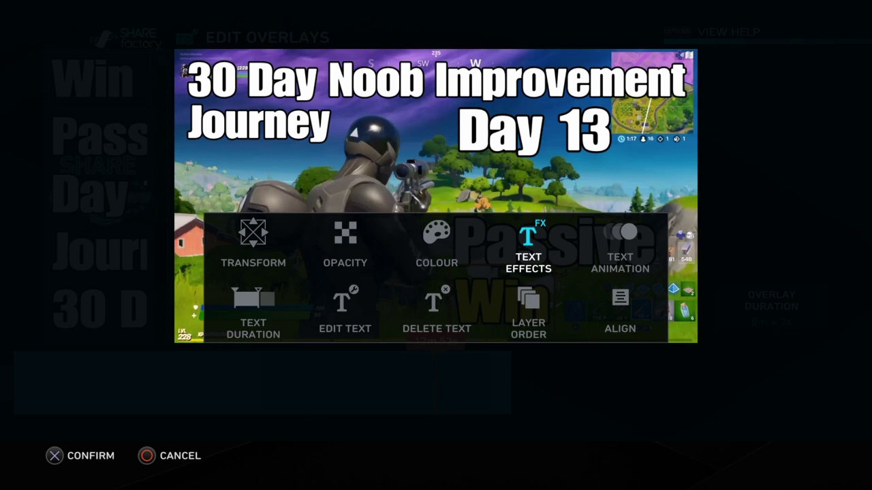
# - Preview the middle text animations on "Win", including Marquee, Rainbow, Bounce, Drift, Pulse and Wave, leaving the animation set to None
pyautogui.press('Right')
pyautogui.press('Return')
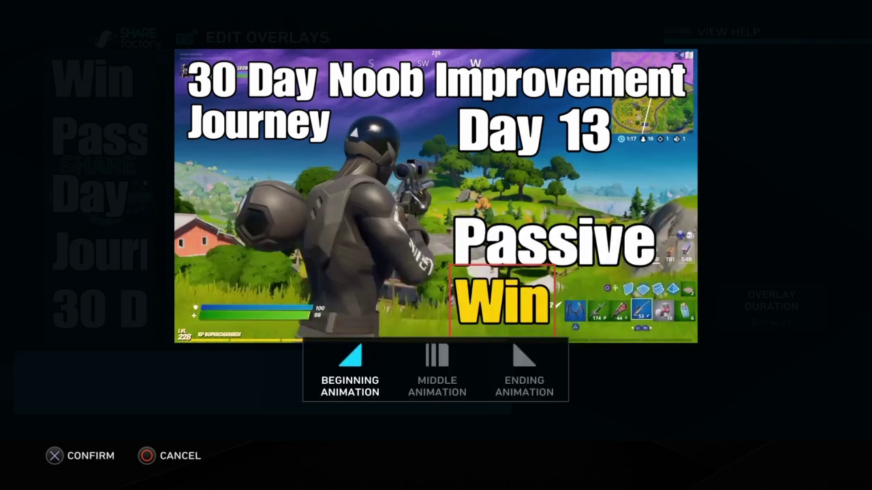
pyautogui.press('Right')
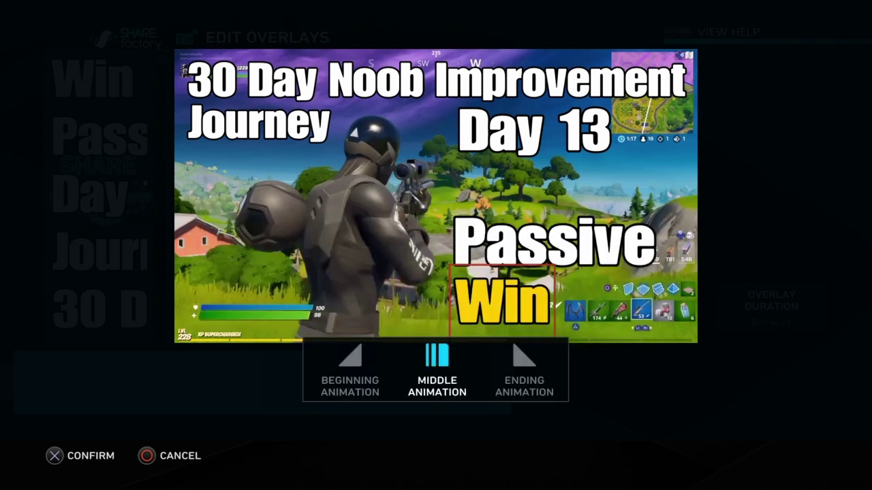
pyautogui.press('Return')
pyautogui.press('Down')
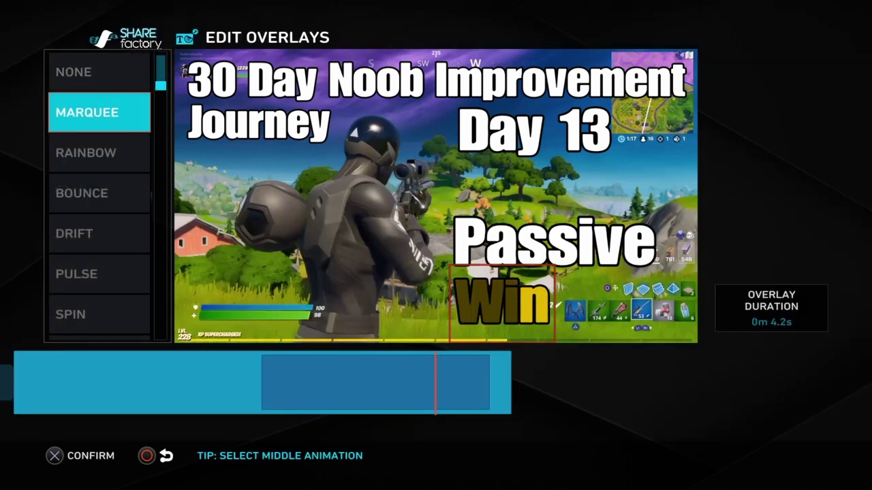
pyautogui.press('Down')
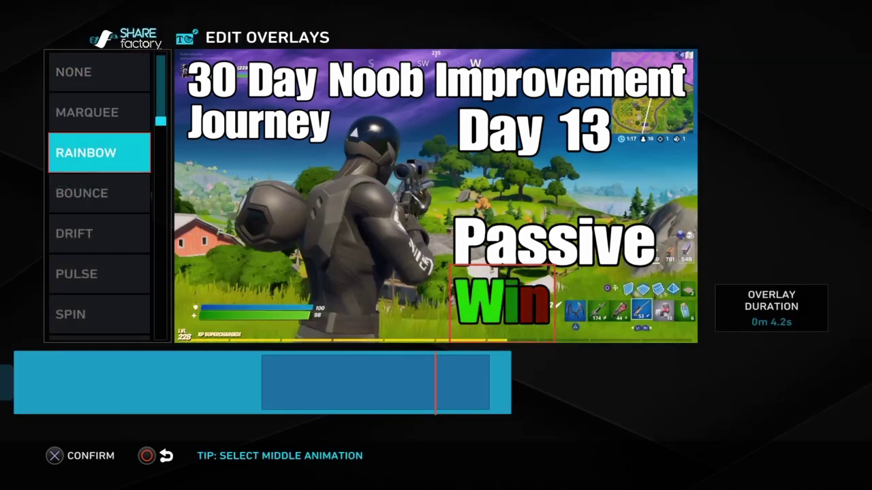
pyautogui.press('Down')
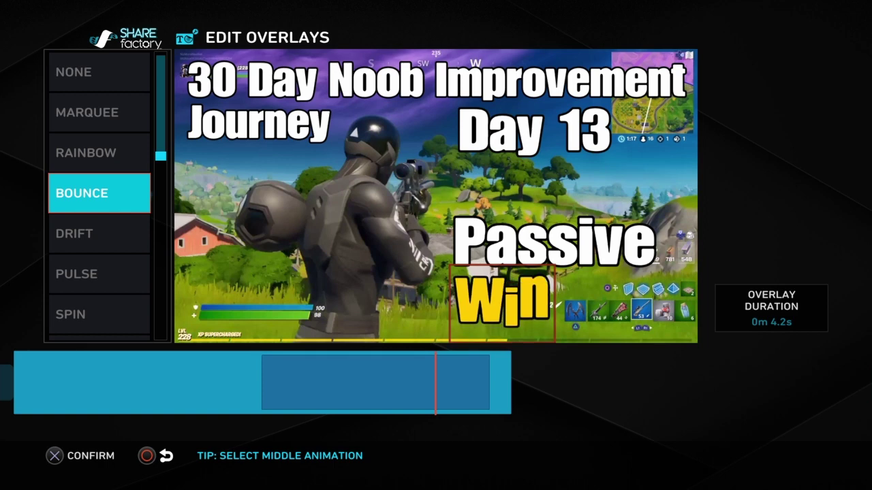
pyautogui.press('Down')
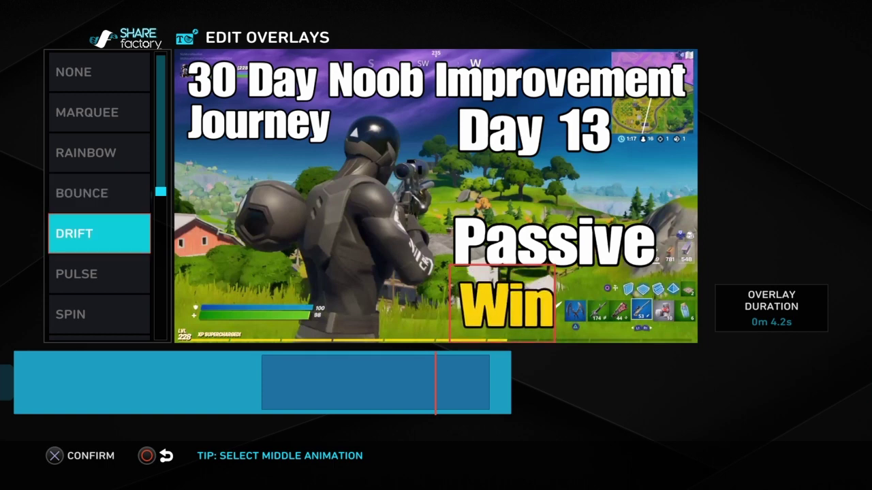
pyautogui.press('Down')
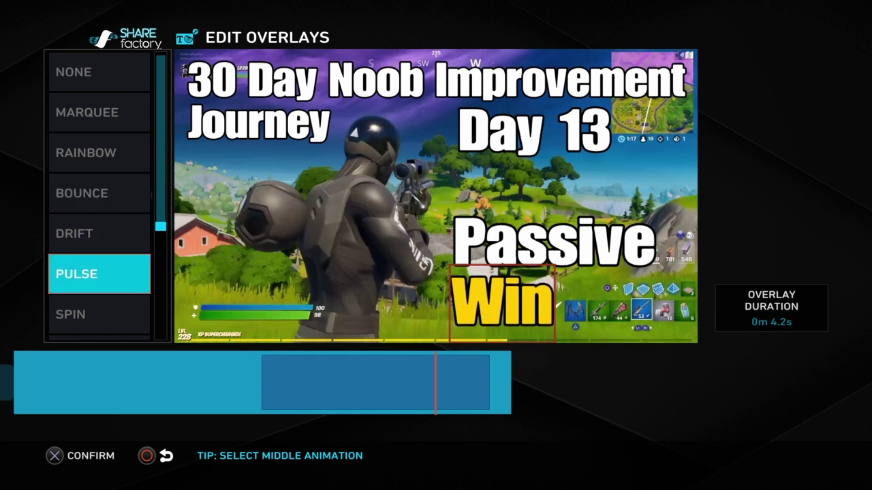
pyautogui.press('Down')
pyautogui.press('Down')
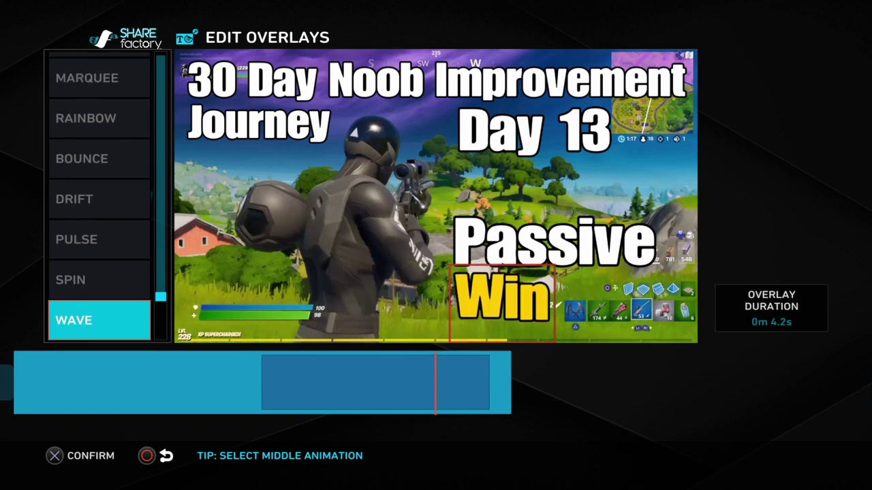
pyautogui.press('Up')
pyautogui.press('Up')
pyautogui.press('Up')
pyautogui.press('Up')
pyautogui.press('Up')
pyautogui.press('Up')
pyautogui.press('Up')
pyautogui.press('Up')
pyautogui.press('Up')
pyautogui.press('Up')
pyautogui.press('Up')
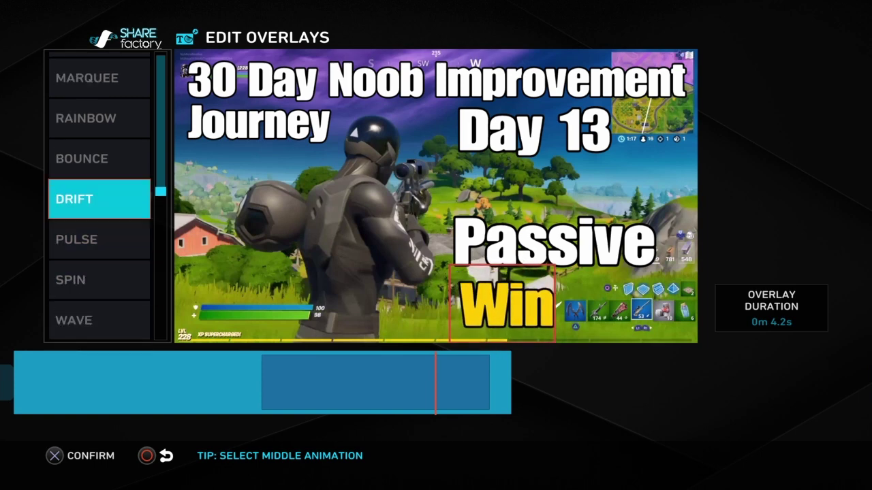
pyautogui.press('Up')
pyautogui.press('Up')
pyautogui.press('Up')
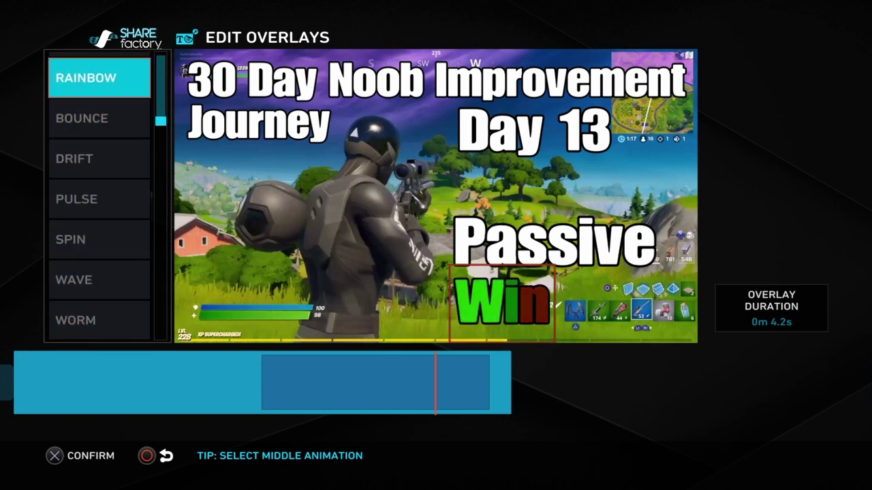
pyautogui.press('Up')
pyautogui.press('Up')
pyautogui.press('Return')
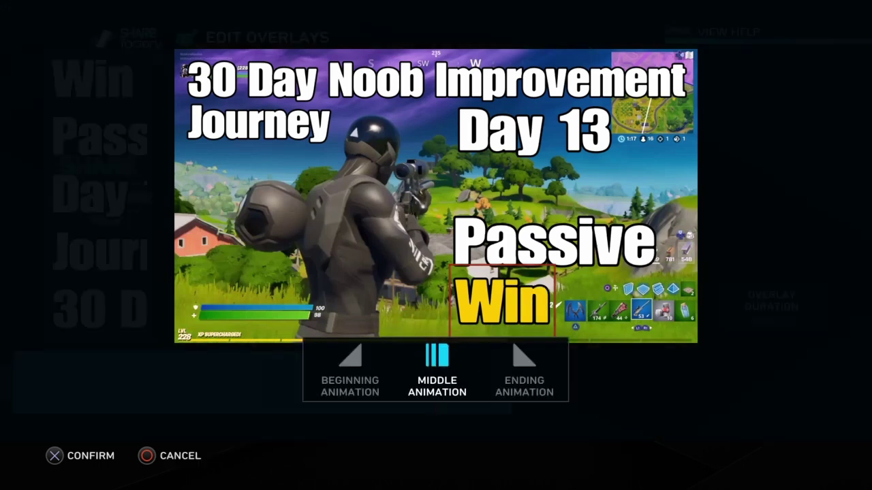
pyautogui.press('Escape')
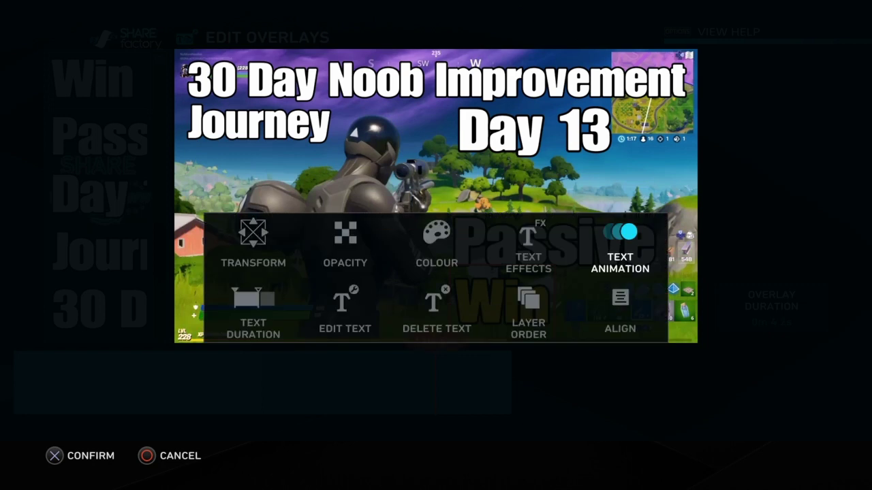
pyautogui.press('Escape')
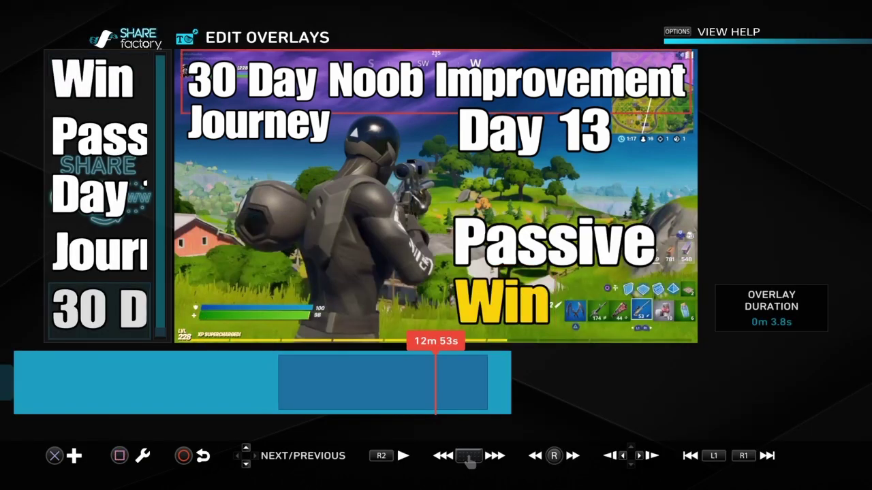
# - Change the colour of the "Passive" text overlay to the preset yellow
pyautogui.press('Up')
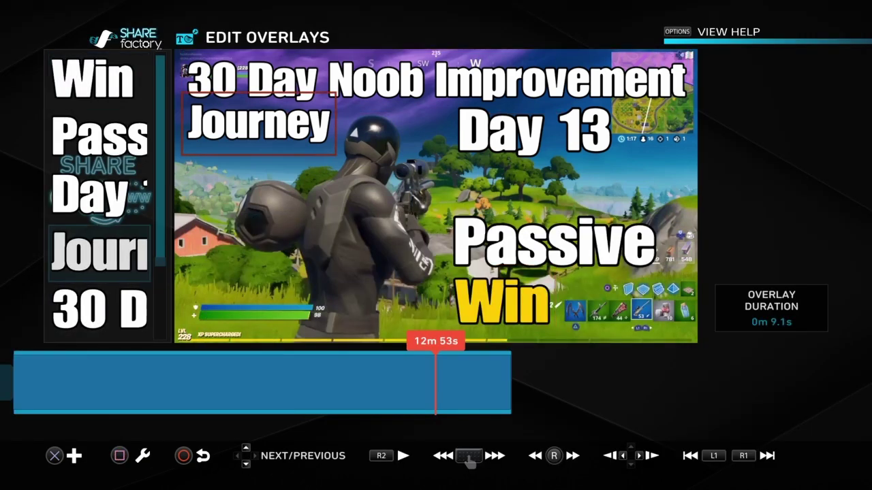
pyautogui.press('Up')
pyautogui.press('Up')
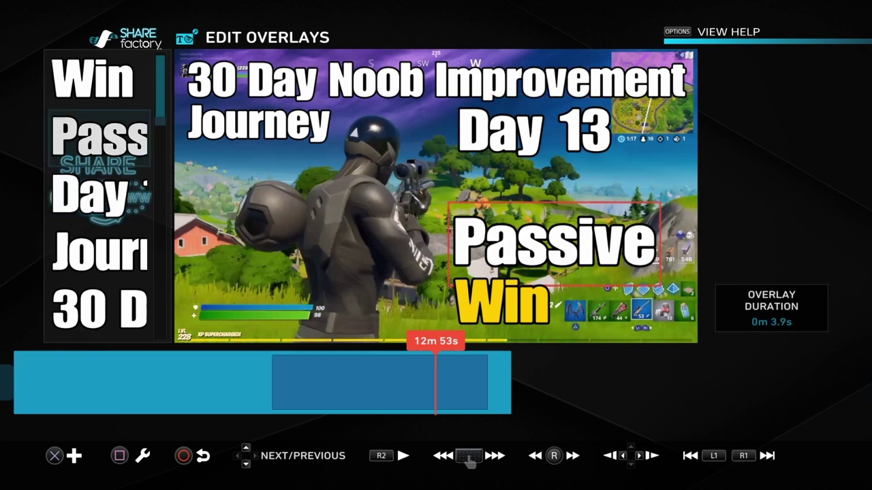
pyautogui.press('Return')
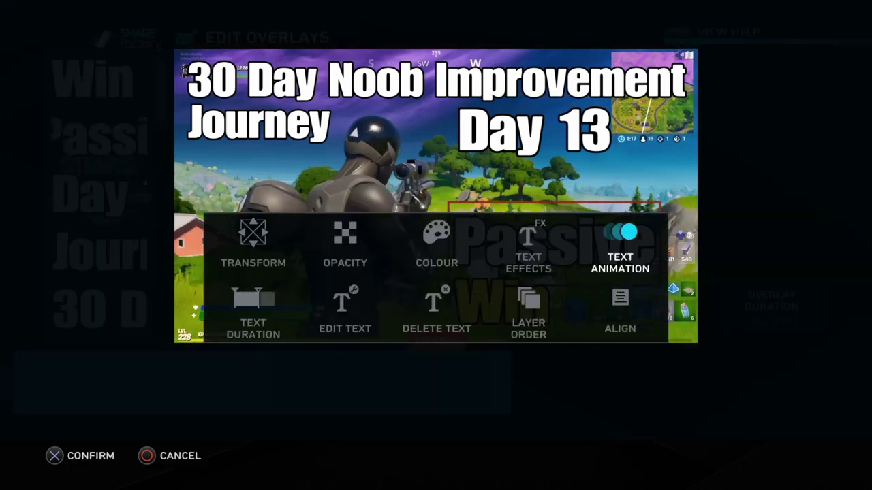
pyautogui.press('Right')
pyautogui.press('Right')
pyautogui.press('Right')
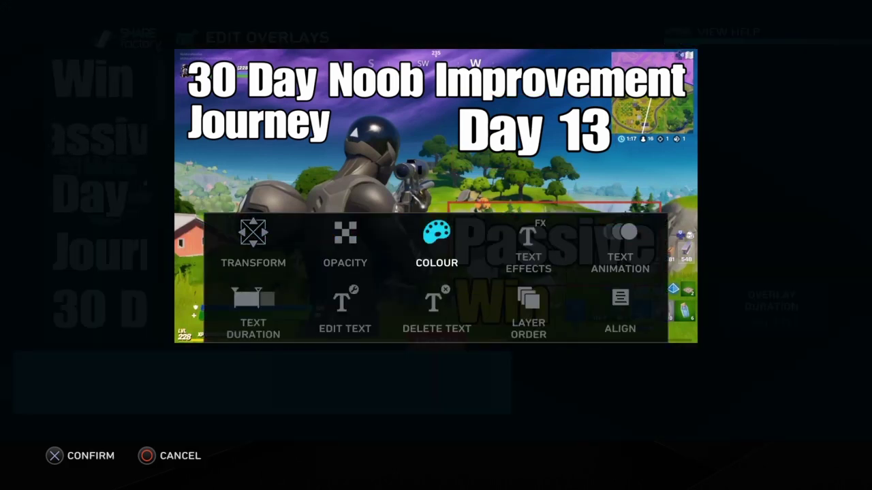
pyautogui.press('Return')
pyautogui.press('Down')
pyautogui.press('Down')
pyautogui.press('Down')
pyautogui.press('Down')
pyautogui.press('Right')
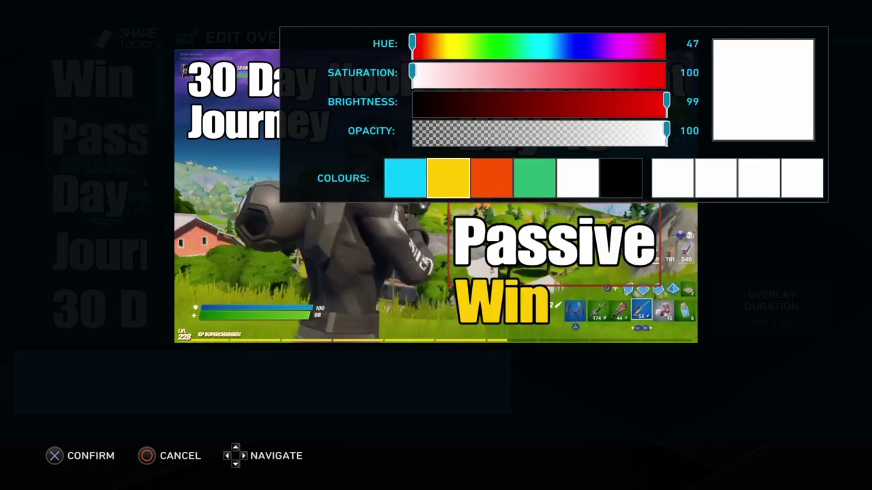
pyautogui.press('Return')
pyautogui.press('Left')
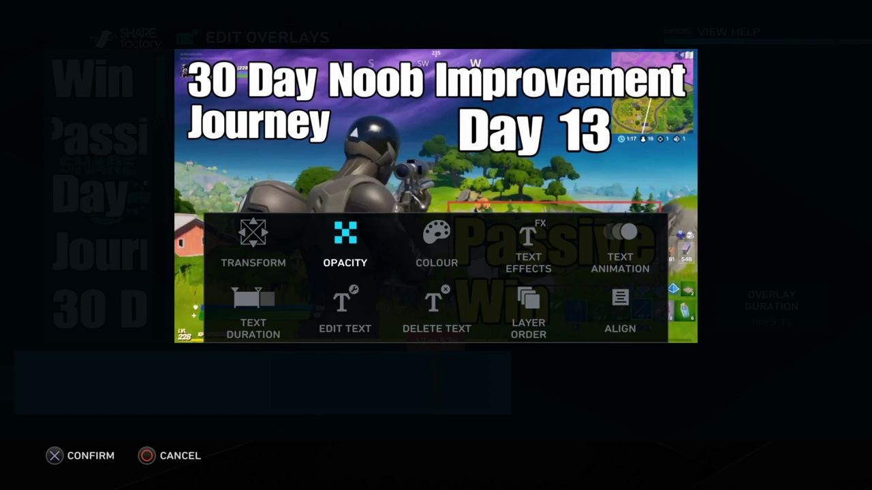
pyautogui.press('Right')
pyautogui.press('Down')
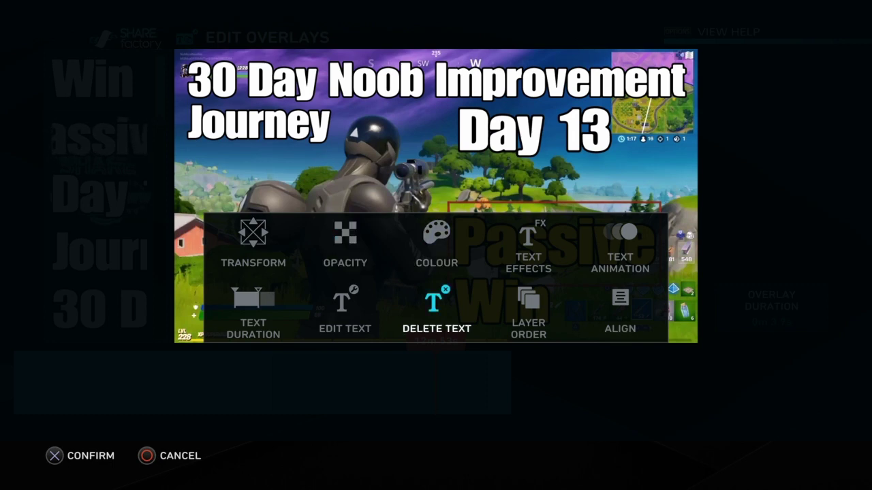
pyautogui.press('Left')
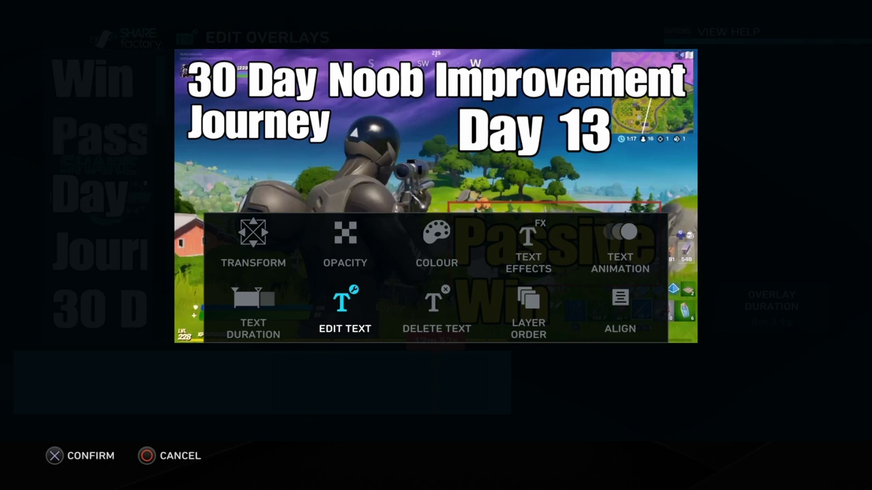
# - Try lower opacity levels on the "Passive" text overlay, including 51% and 10%, and return it to 100%
pyautogui.press('Escape')
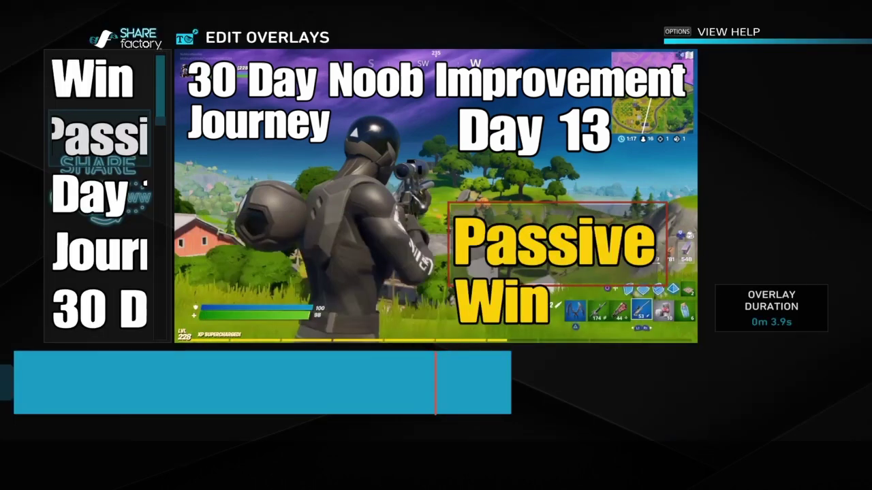
pyautogui.press('Return')
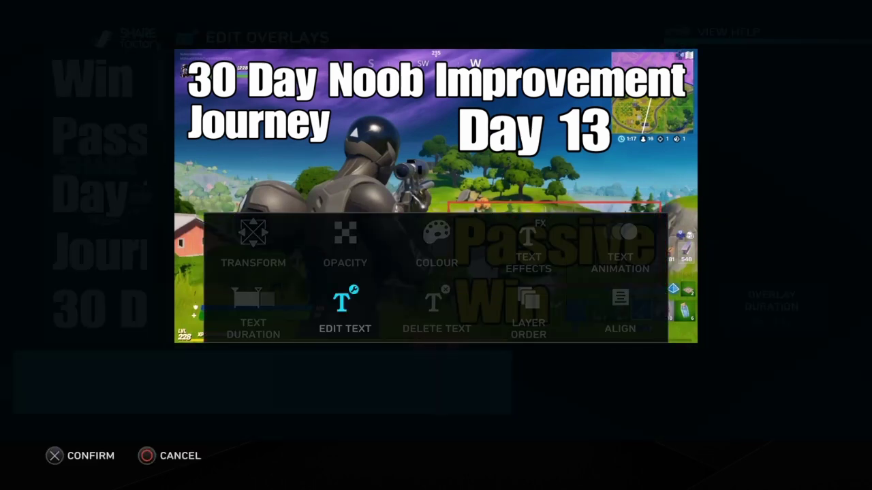
pyautogui.press('Left')
pyautogui.press('Up')
pyautogui.press('Right')
pyautogui.press('Return')
pyautogui.press('Left')
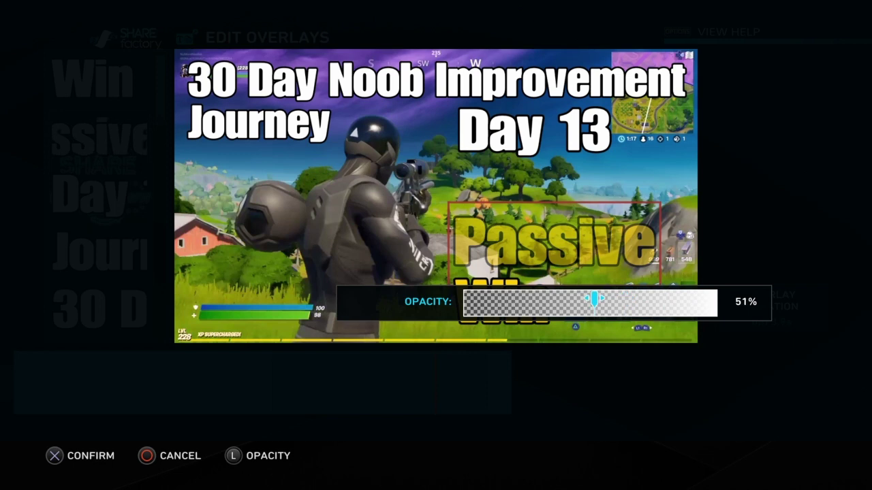
pyautogui.press('Left')
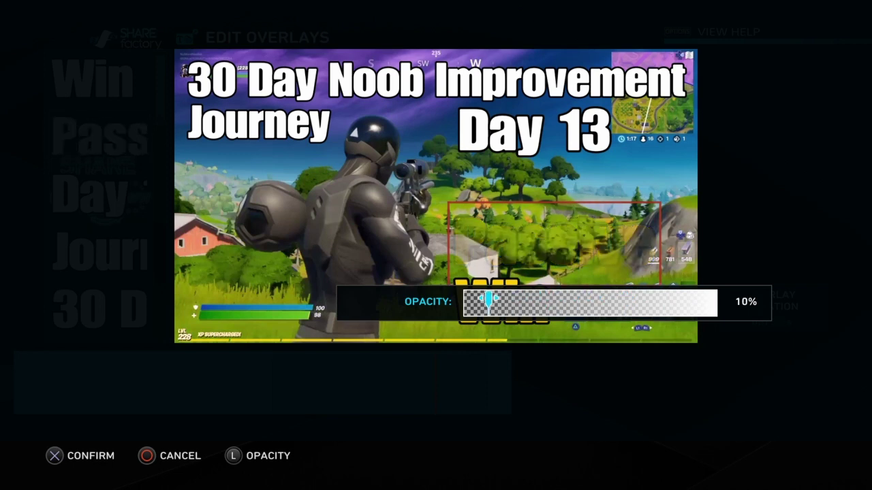
pyautogui.press('Right')
pyautogui.press('Right')
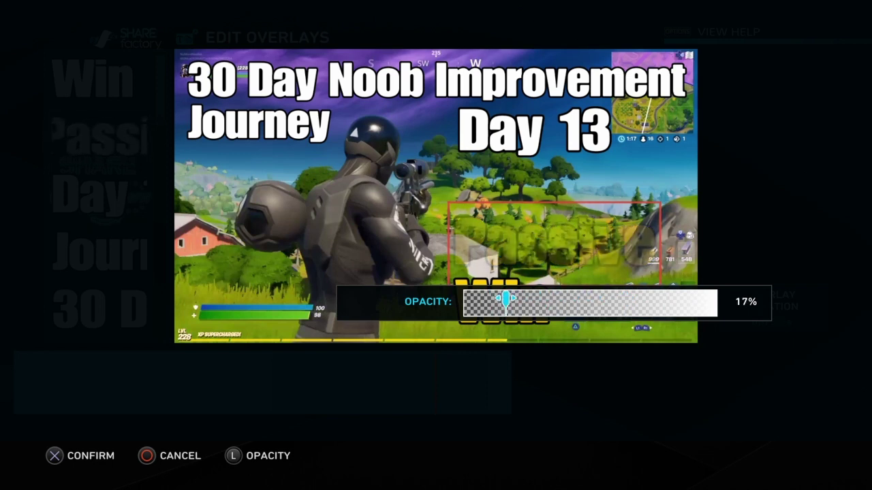
pyautogui.press('Left')
pyautogui.press('Right')
pyautogui.press('Right')
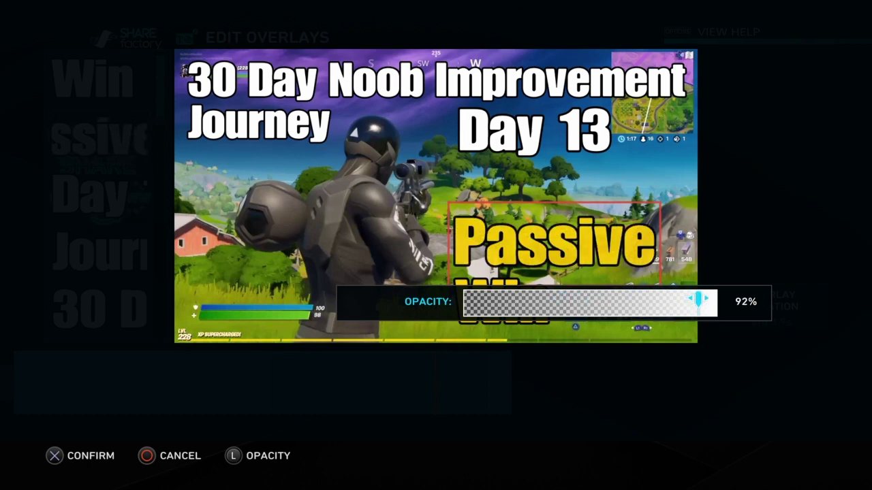
pyautogui.press('Right')
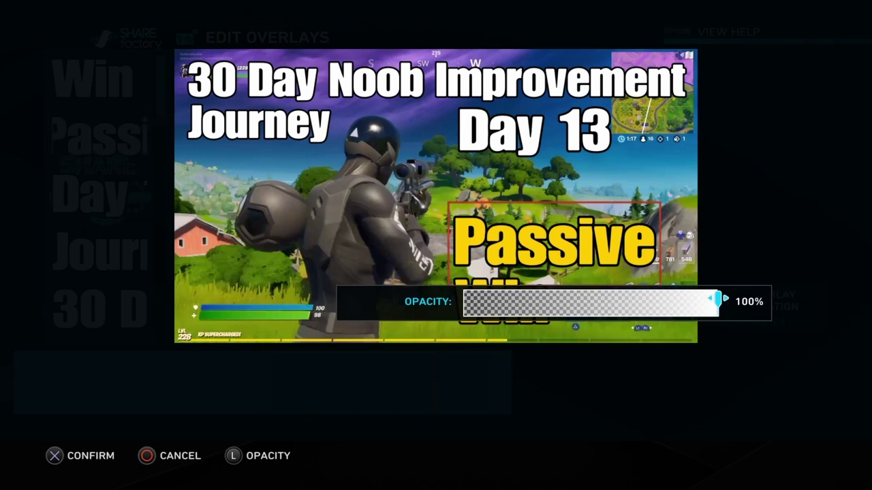
pyautogui.press('Return')
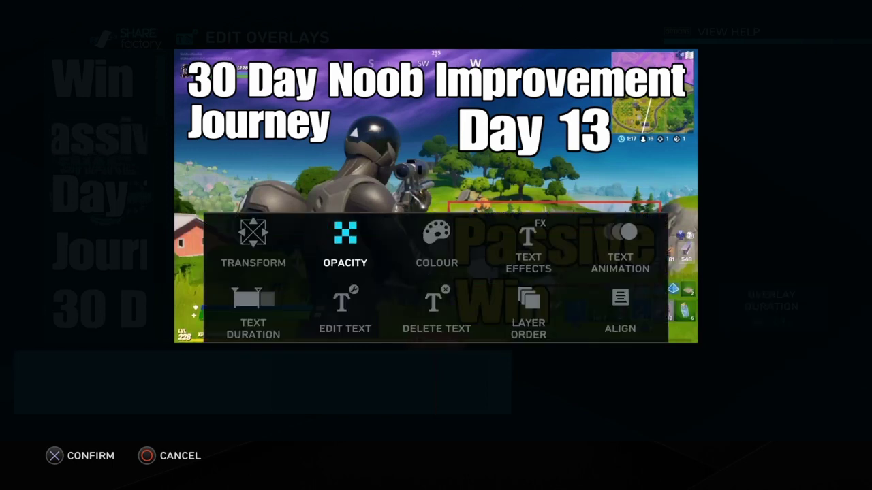
pyautogui.press('Escape')
# - Change the colour of the "Day 13" text overlay to the preset yellow
pyautogui.press('Down')
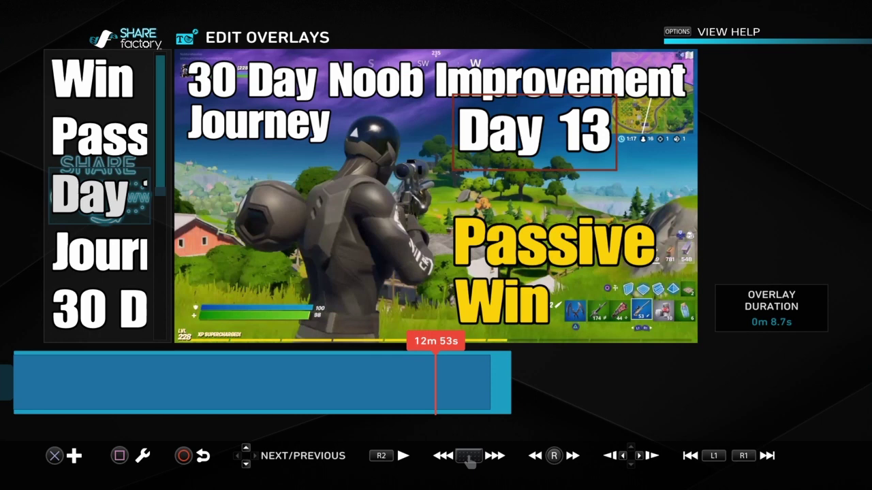
pyautogui.press('Return')
pyautogui.press('Right')
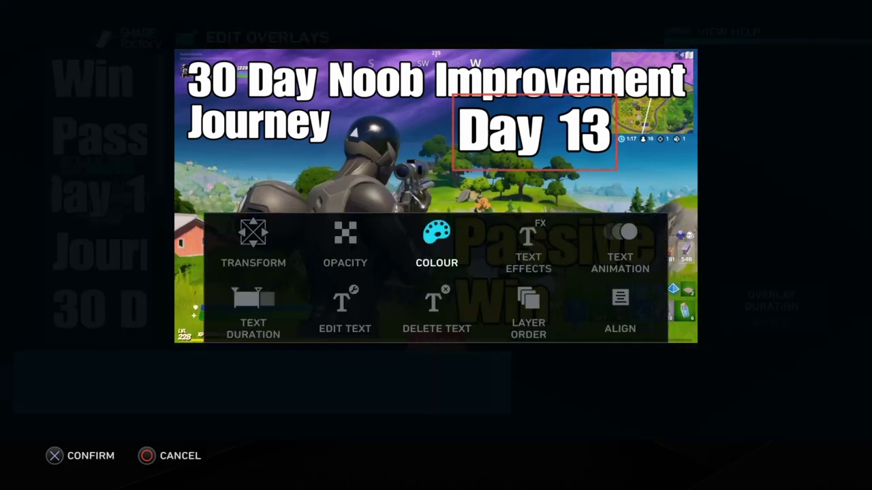
pyautogui.press('Return')
pyautogui.press('Down')
pyautogui.press('Down')
pyautogui.press('Down')
pyautogui.press('Down')
pyautogui.press('Right')
pyautogui.press('Return')
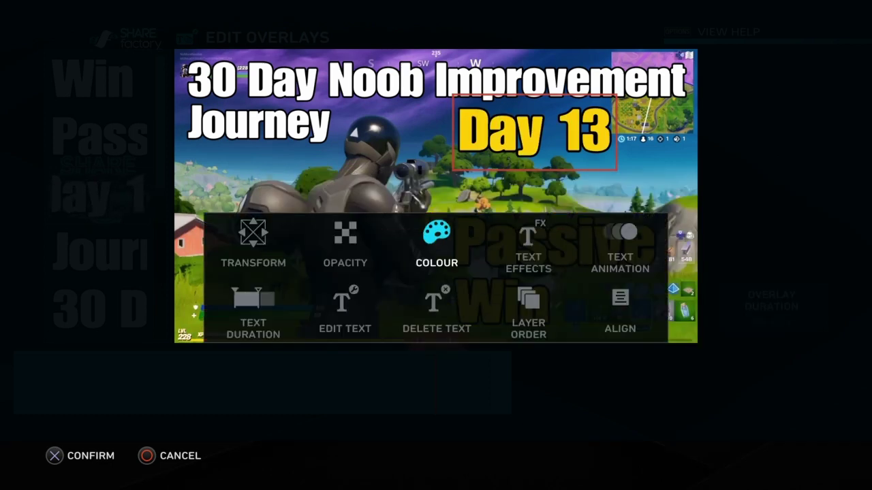
# - Fine-tune the yellow of the "Day 13" text to a saturation of 100 and a brightness of 100
pyautogui.press('Escape')
pyautogui.press('Return')
pyautogui.press('Down')
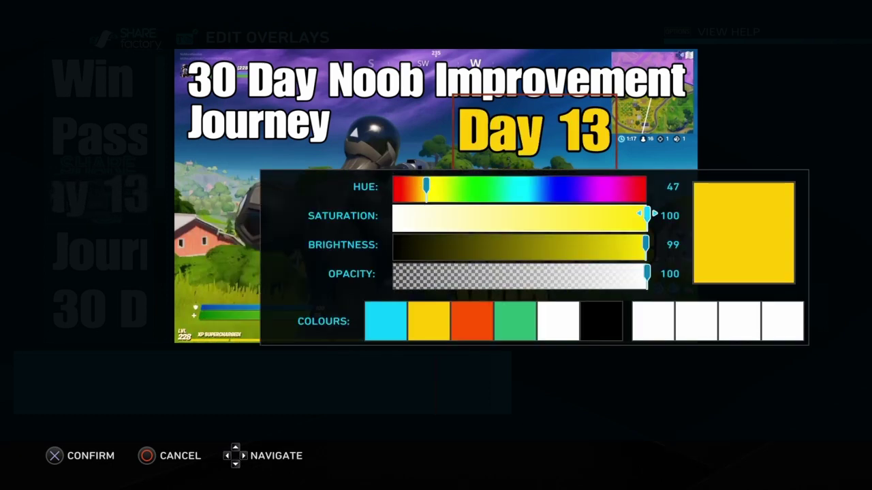
pyautogui.press('Left')
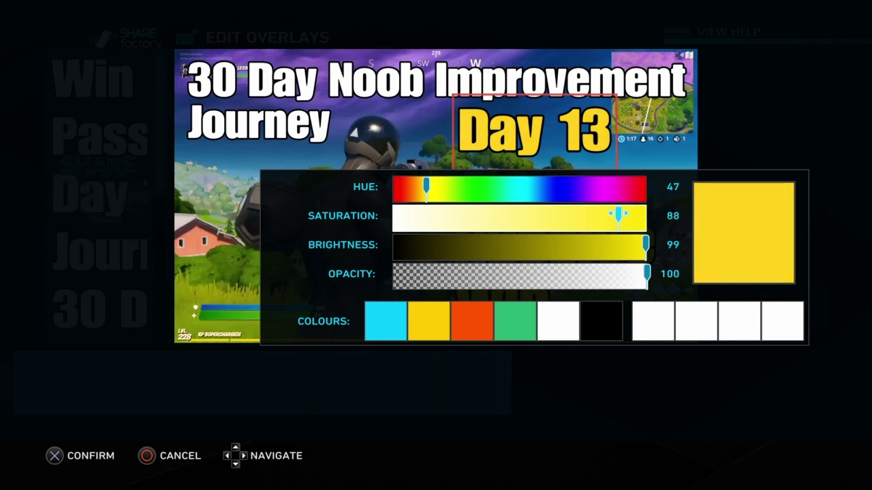
pyautogui.press('Left')
pyautogui.press('Right')
pyautogui.press('Right')
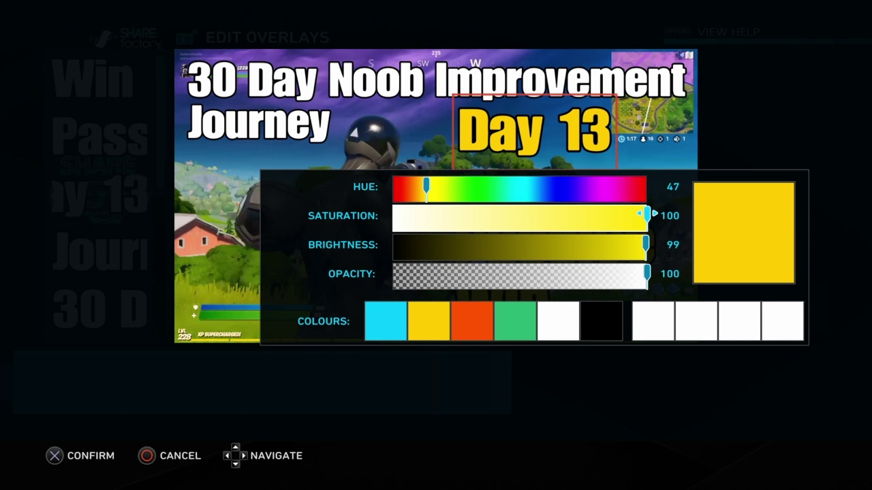
pyautogui.press('Down')
pyautogui.press('Left')
pyautogui.press('Right')
pyautogui.press('Right')
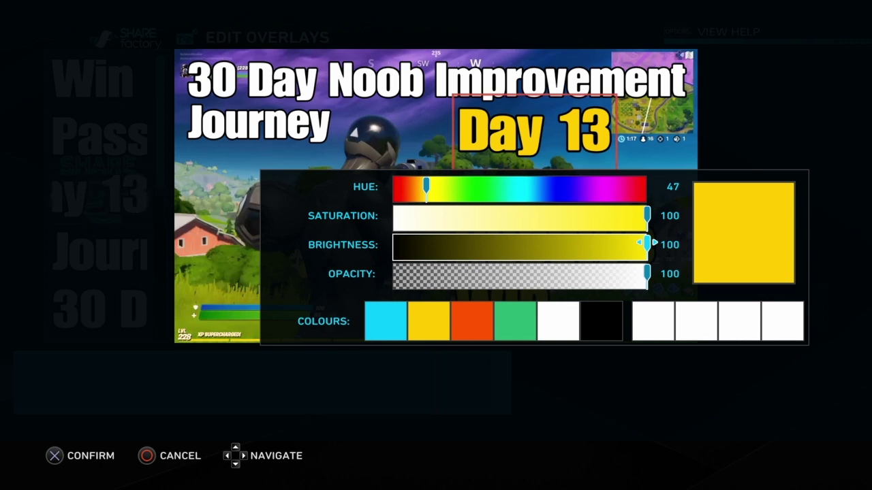
pyautogui.press('Return')
pyautogui.press('Escape')
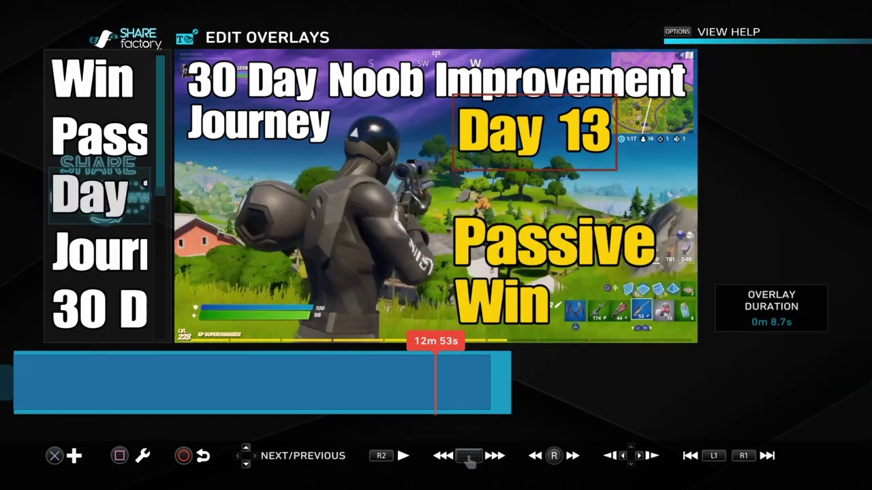
# - Start adding another overlay and browse the sticker collection, including the SHAREfactory logos, playback labels, FAIL, flame and KAPOW stickers
pyautogui.press('Return')
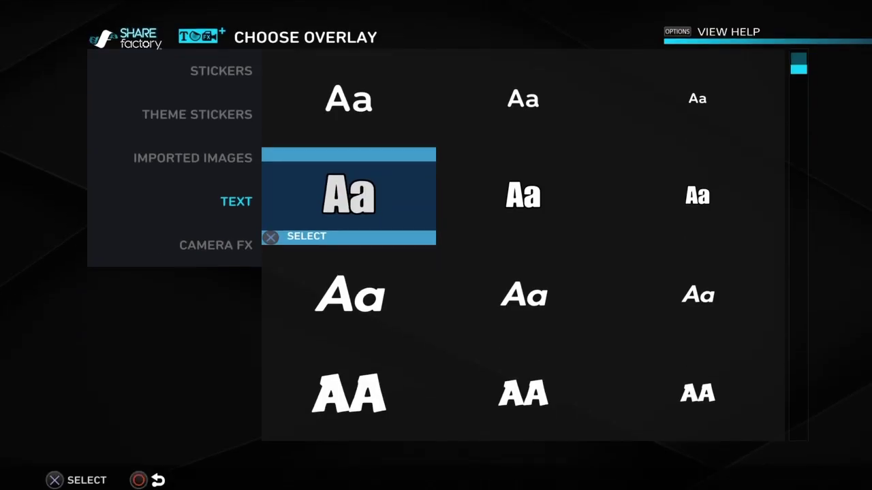
pyautogui.press('Up')
pyautogui.press('Left')
pyautogui.press('Up')
pyautogui.press('Up')
pyautogui.press('Up')
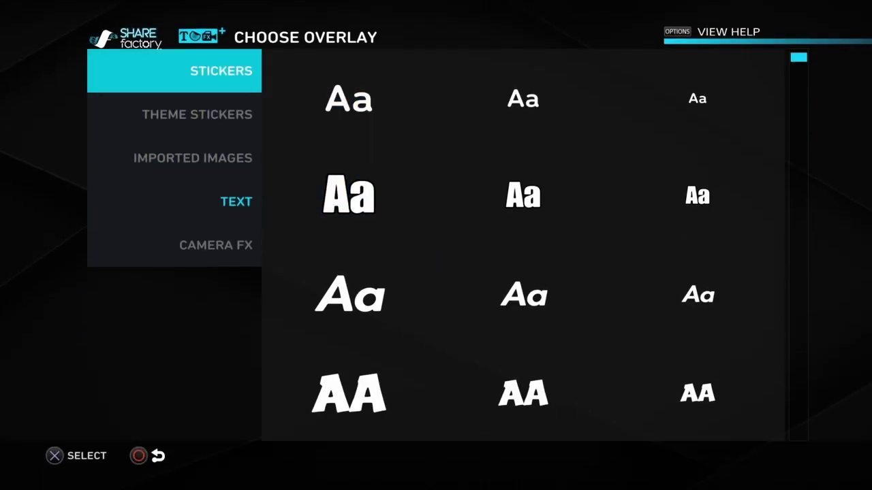
pyautogui.press('Right')
pyautogui.press('Right')
pyautogui.press('Right')
pyautogui.press('Down')
pyautogui.press('Down')
pyautogui.press('Down')
pyautogui.press('Down')
pyautogui.press('Down')
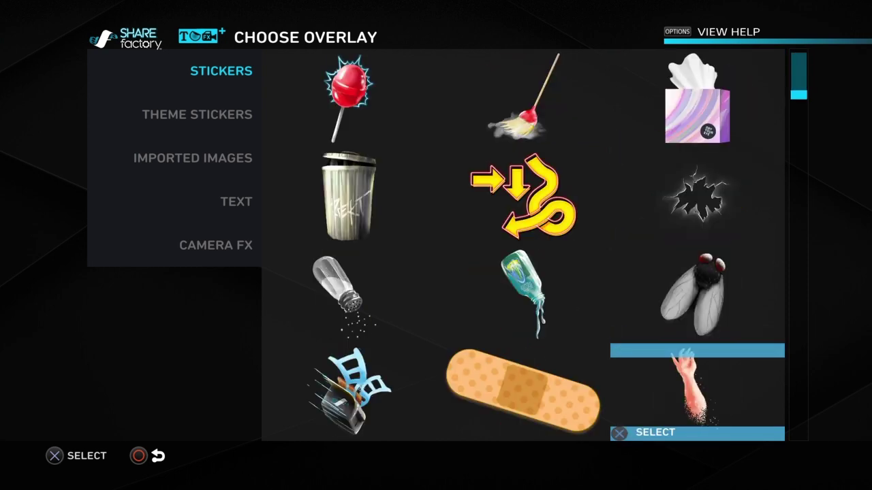
pyautogui.press('Left')
pyautogui.press('Down')
pyautogui.press('Down')
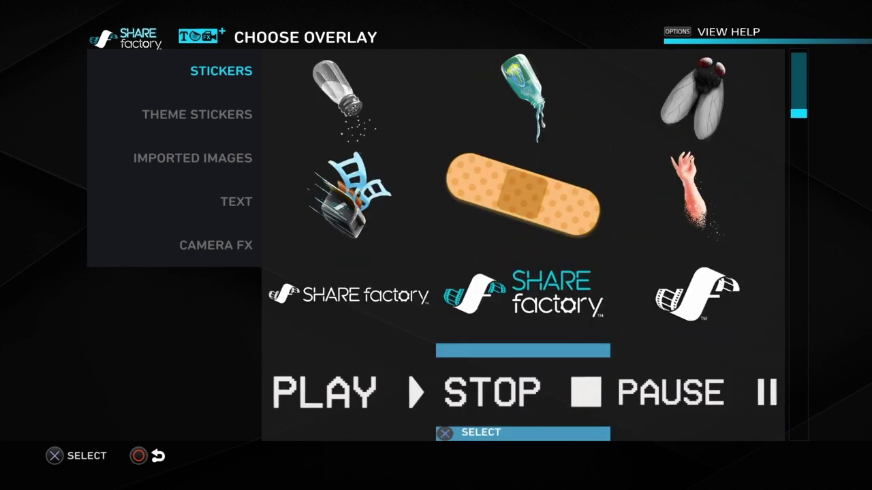
pyautogui.press('Left')
pyautogui.press('Down')
pyautogui.press('Down')
pyautogui.press('Down')
pyautogui.press('Down')
pyautogui.press('Down')
pyautogui.press('Down')
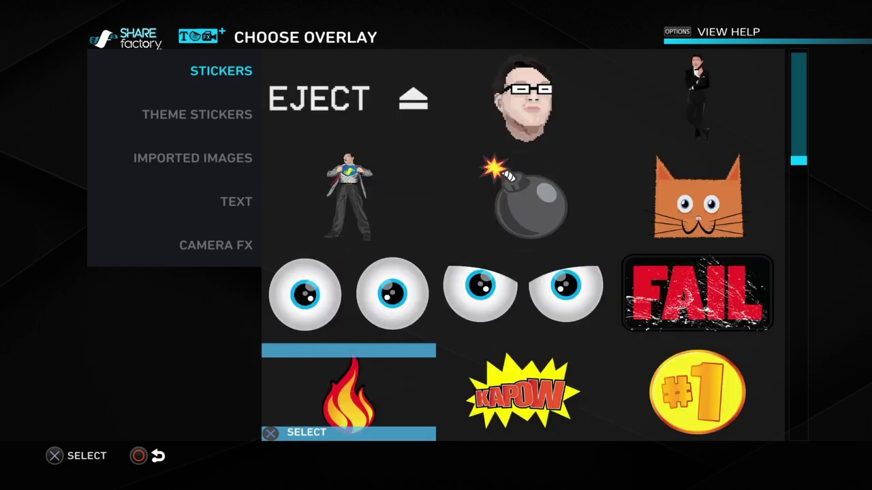